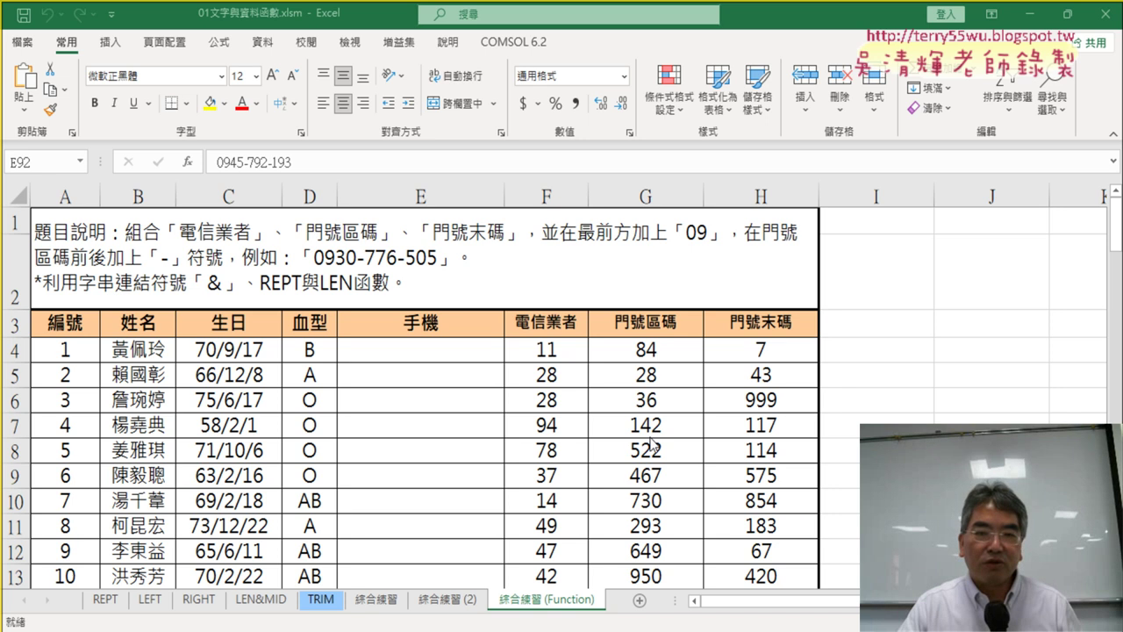
# Select cell E4, then open Excel Options on the Quick Access Toolbar page via 其他命令
pyautogui.click(457, 357)
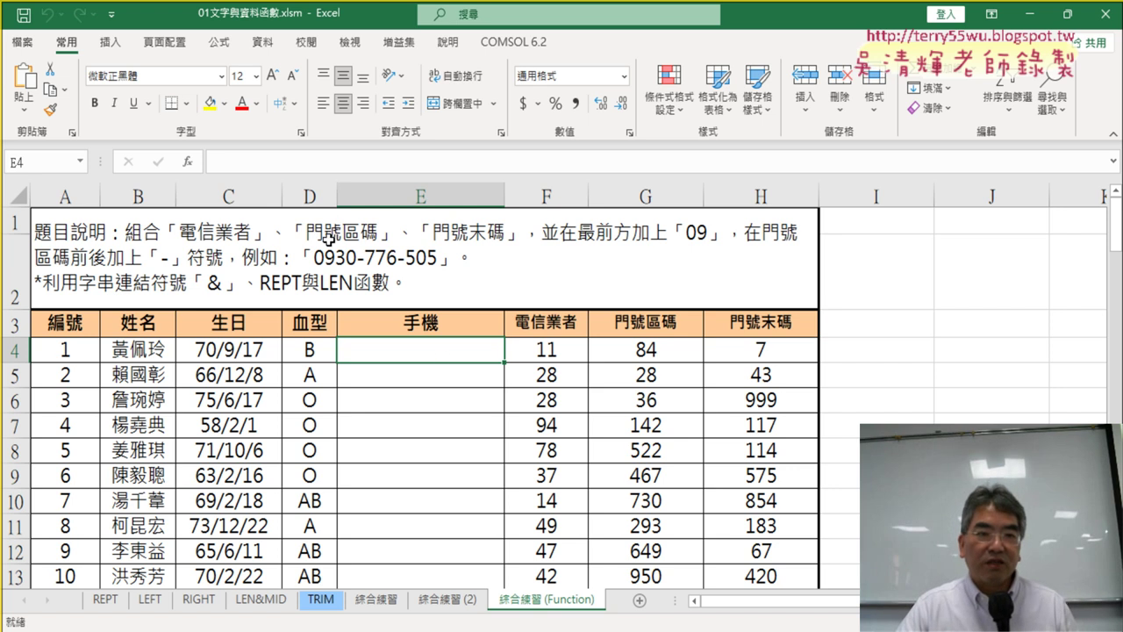
pyautogui.click(112, 14)
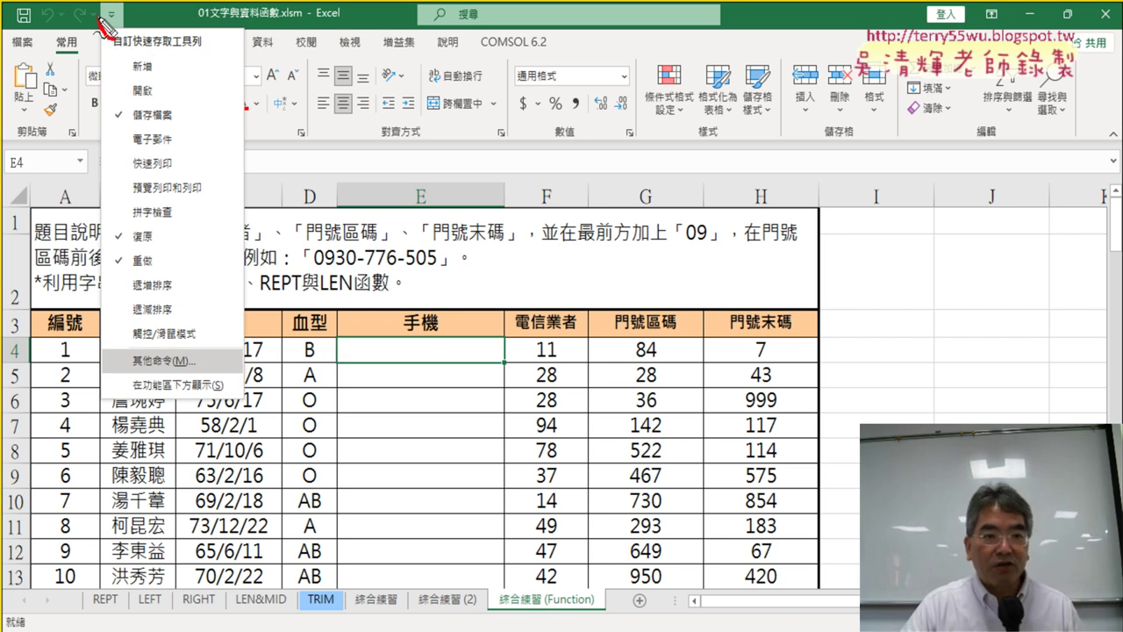
pyautogui.moveTo(123, 5); pyautogui.dragTo(129, 33)
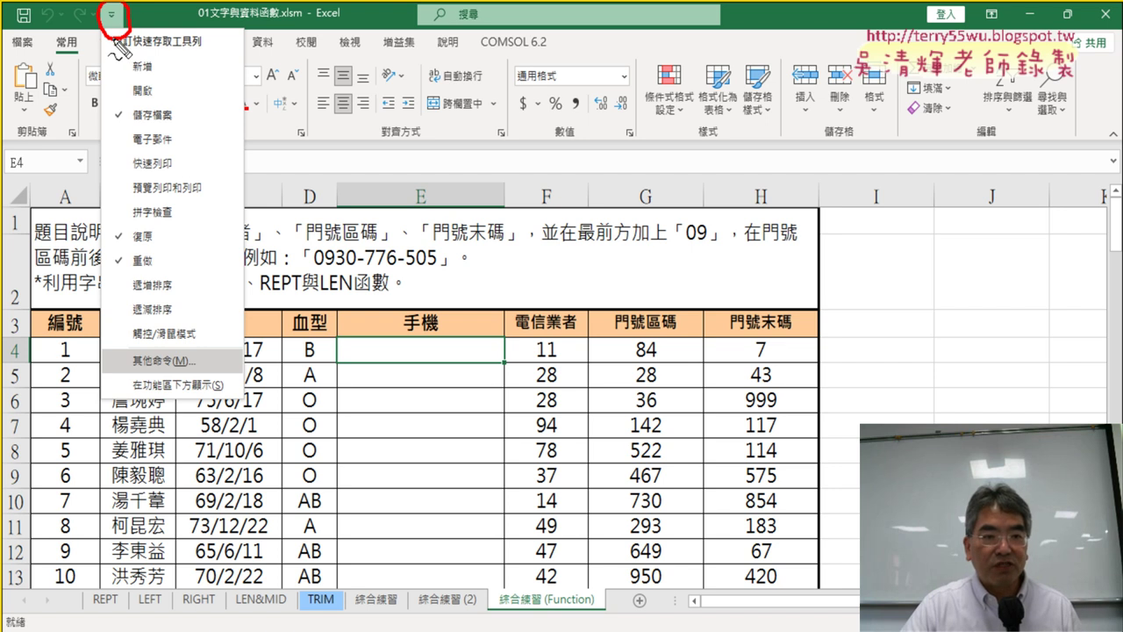
pyautogui.moveTo(218, 375); pyautogui.dragTo(208, 354)
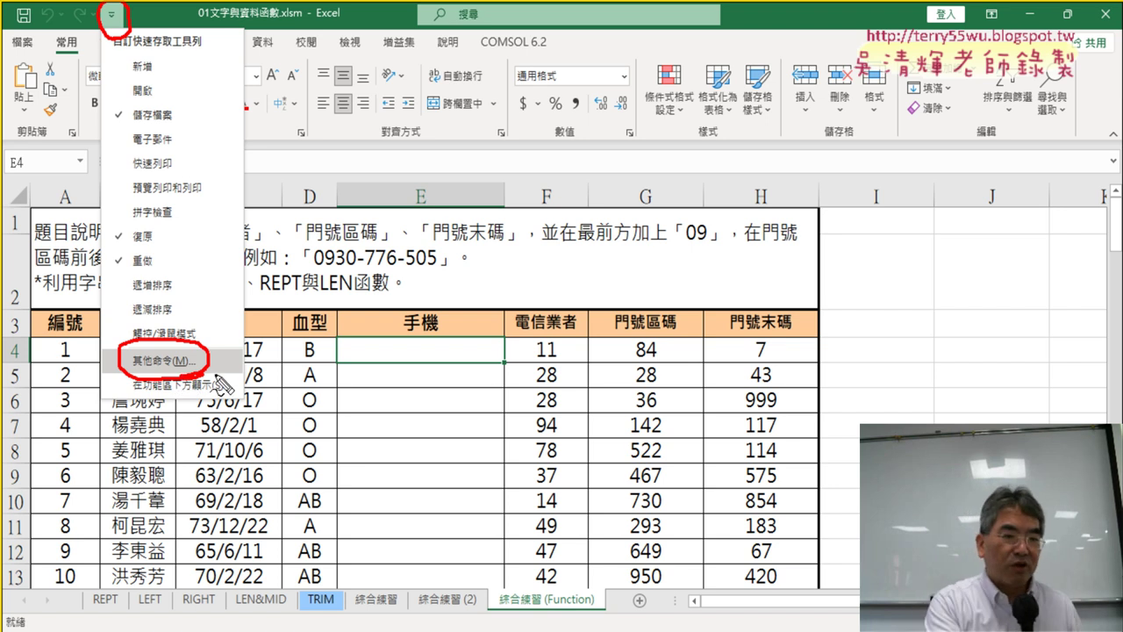
pyautogui.press('Escape')
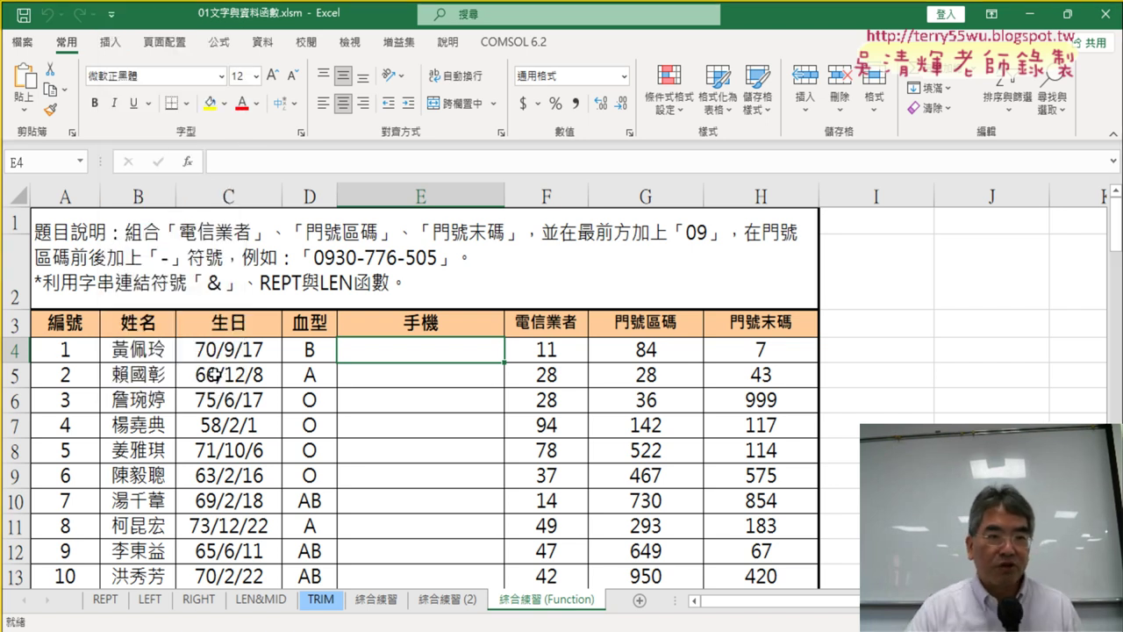
pyautogui.click(111, 18)
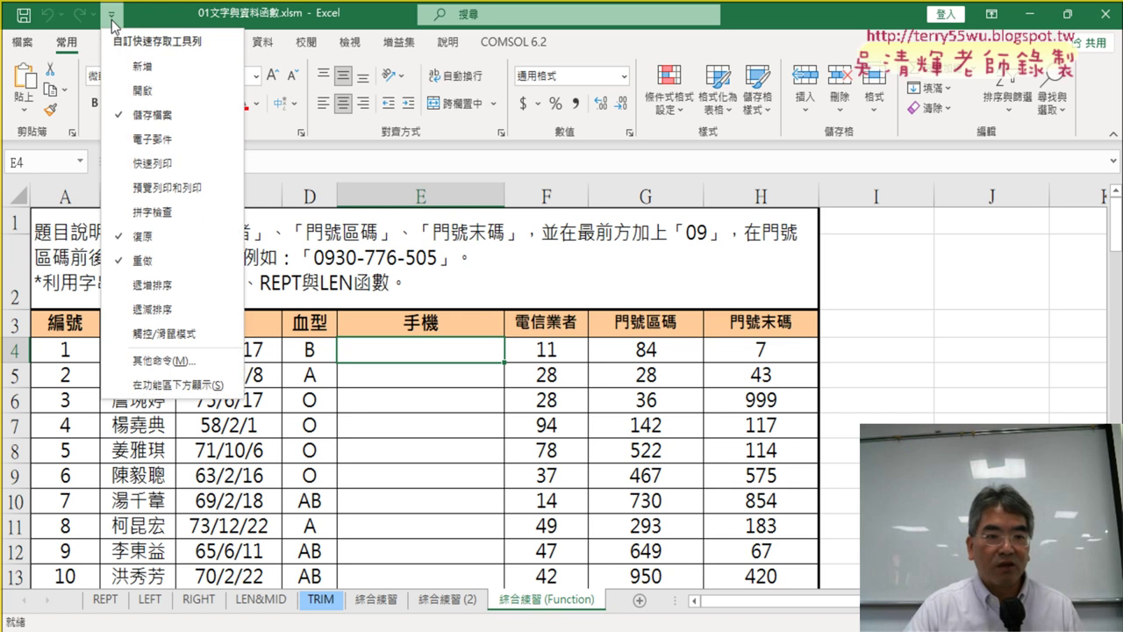
pyautogui.click(198, 363)
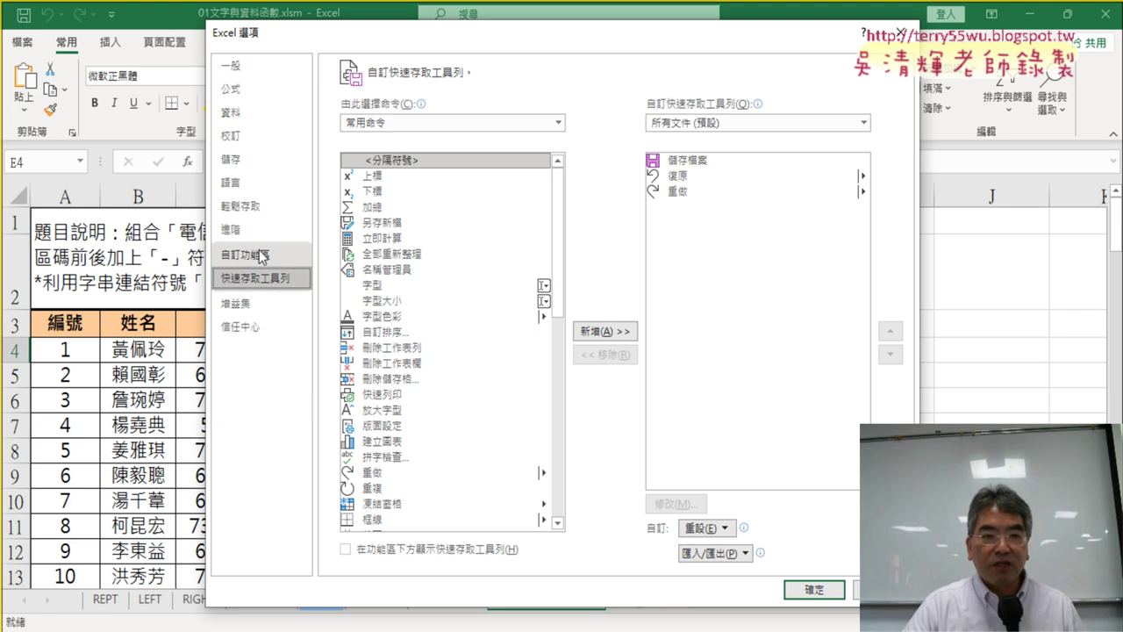
# Tick 開發人員 under 自訂功能區, confirm, and display the Developer tab's commands
pyautogui.click(264, 257)
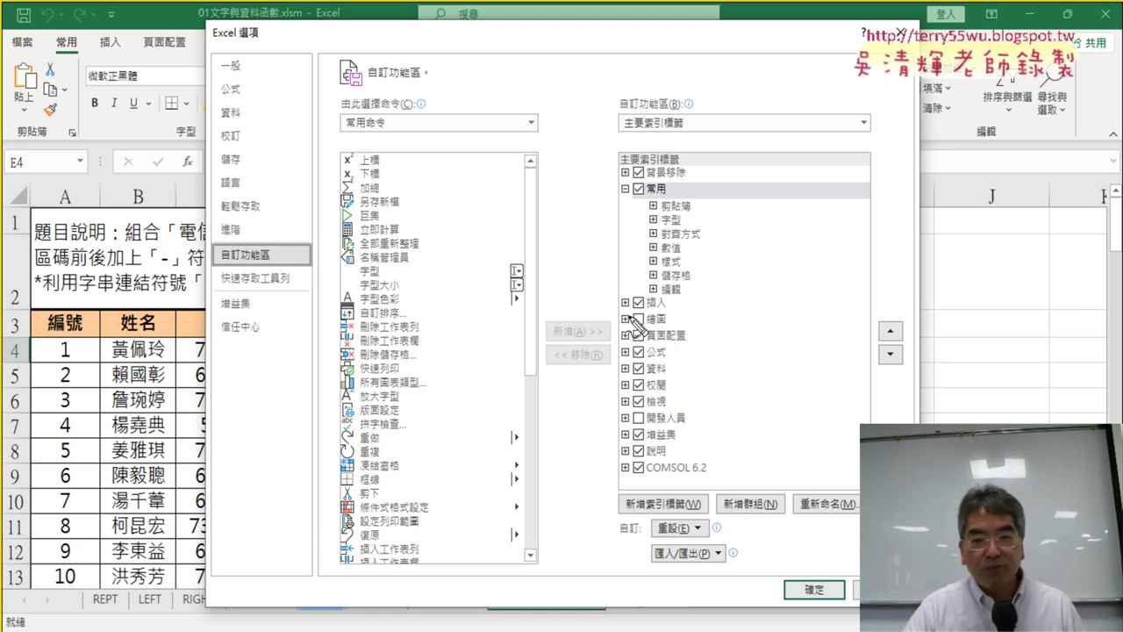
pyautogui.moveTo(694, 429); pyautogui.dragTo(714, 426)
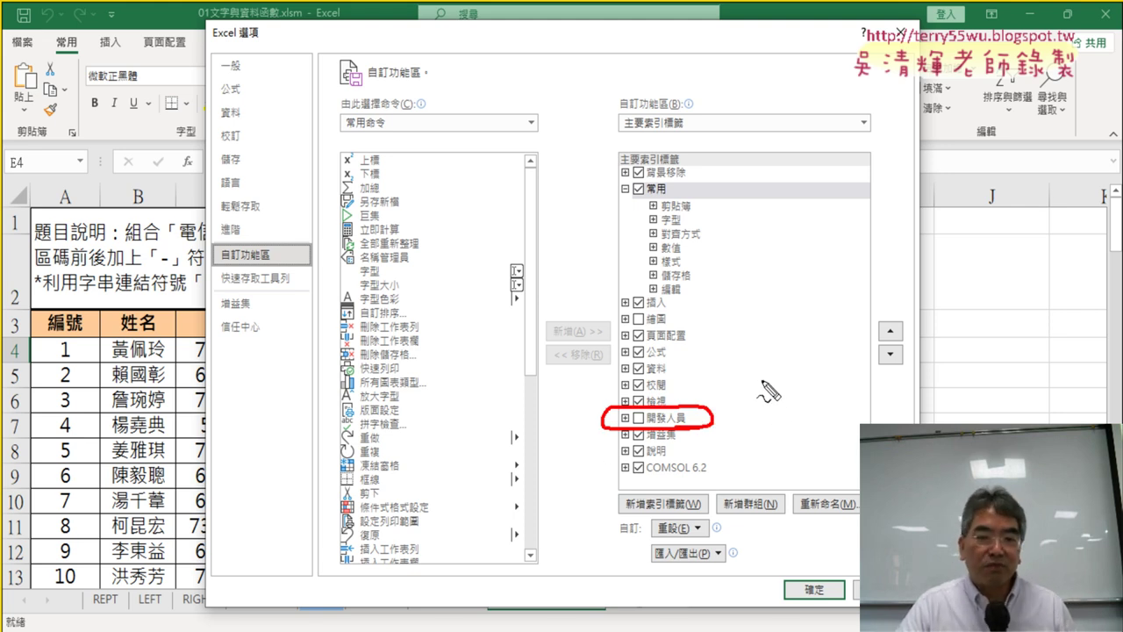
pyautogui.click(639, 418)
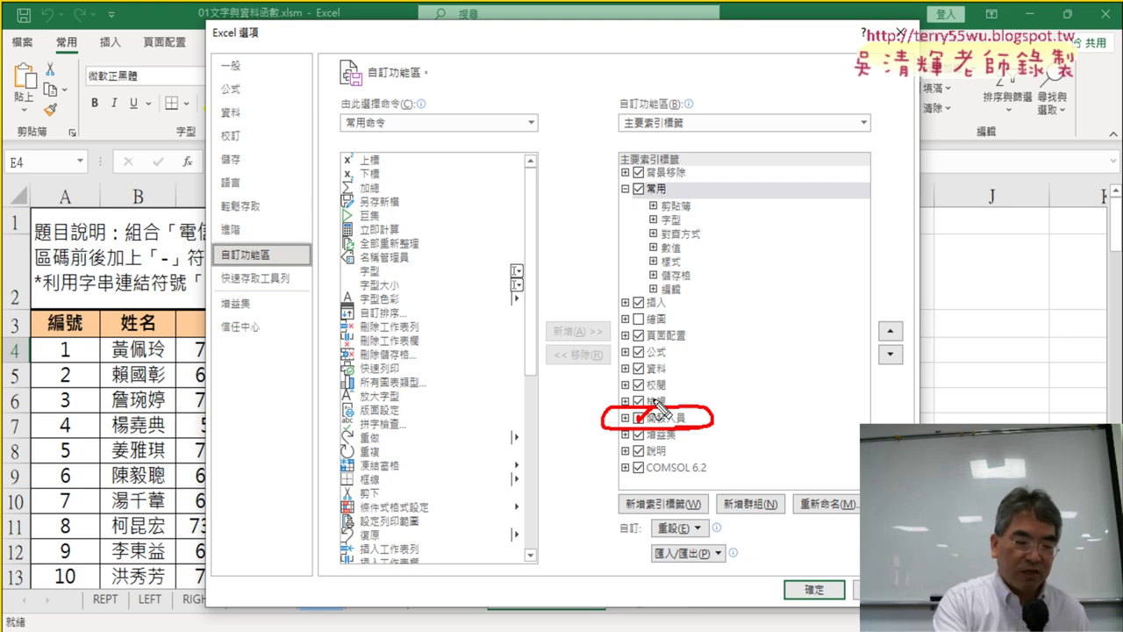
pyautogui.press('Escape')
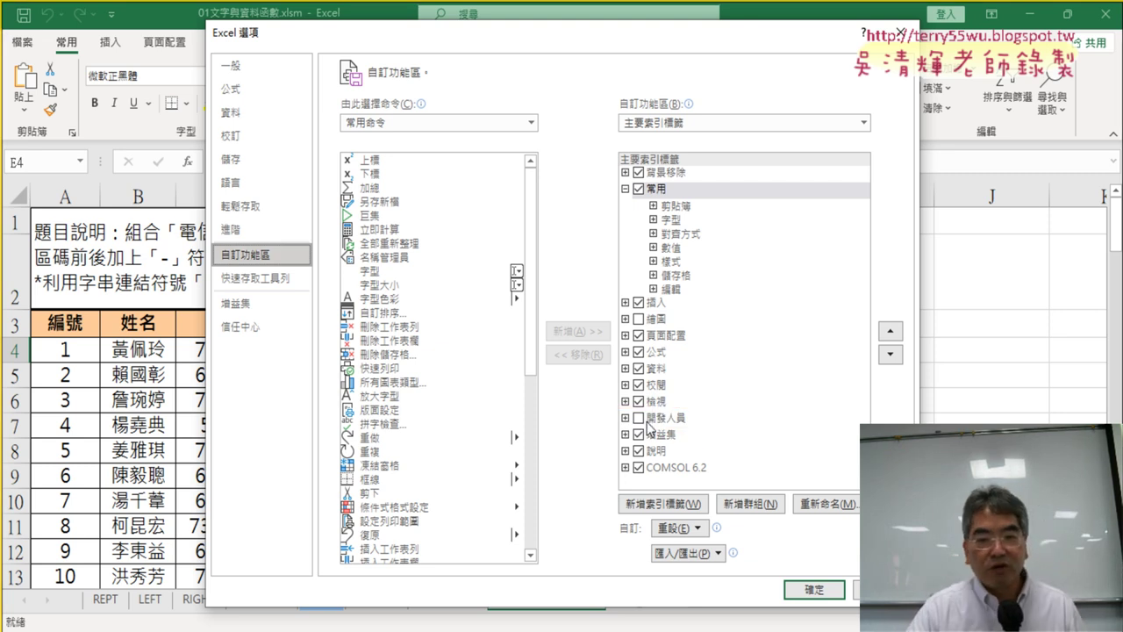
pyautogui.click(640, 418)
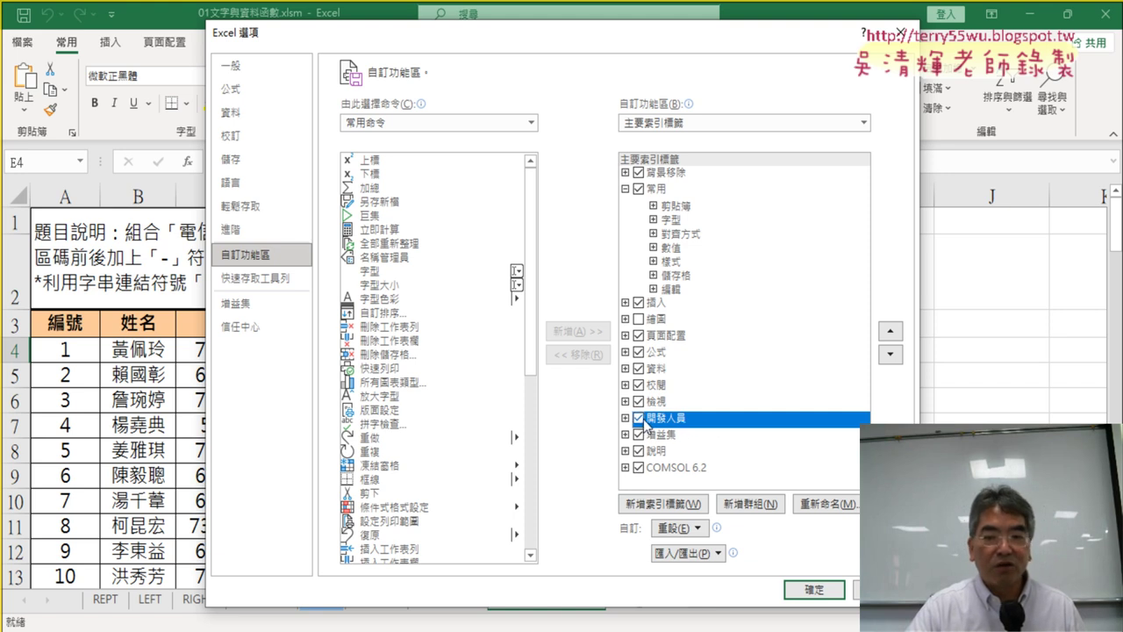
pyautogui.click(815, 595)
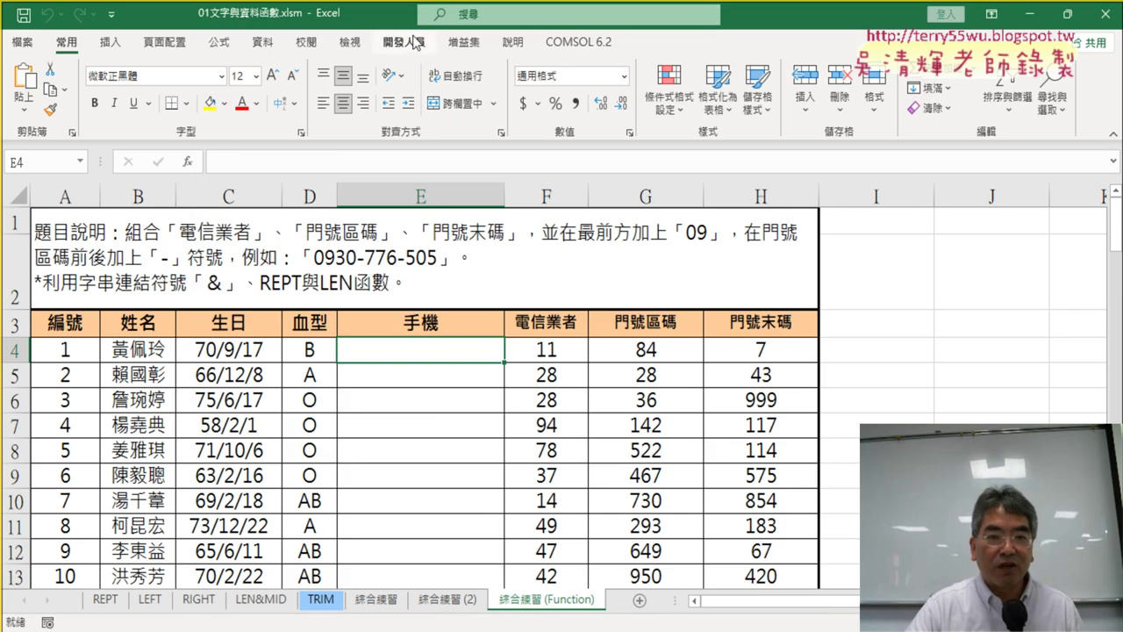
pyautogui.click(415, 43)
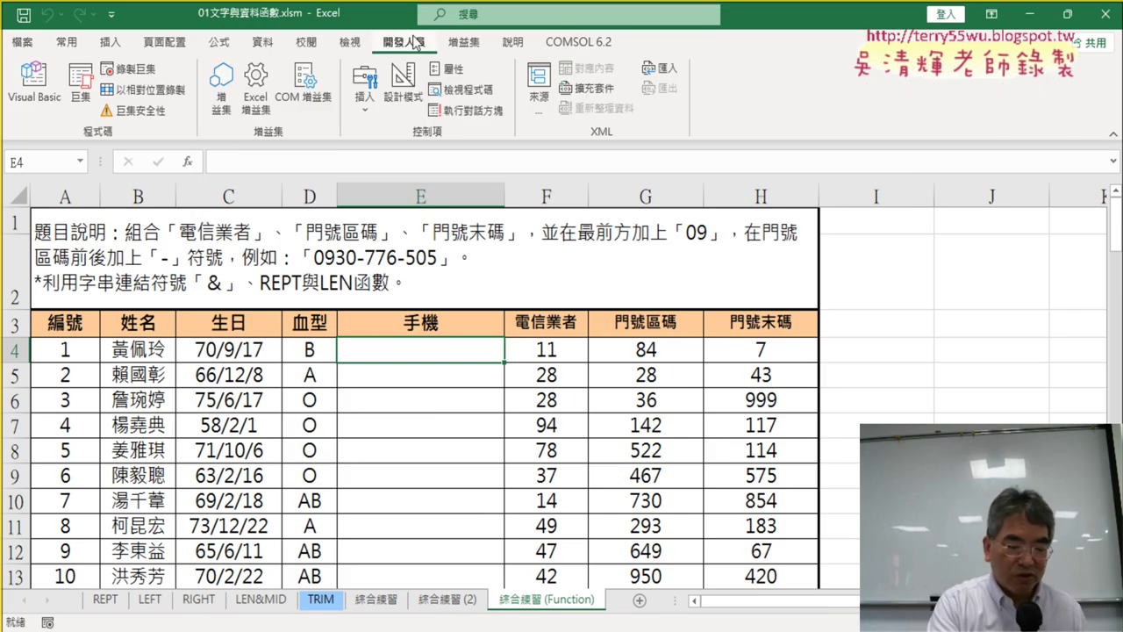
# Circle the 開發人員 tab for viewers, then drop down the Quick Access Toolbar menu
pyautogui.moveTo(420, 43); pyautogui.dragTo(449, 49)
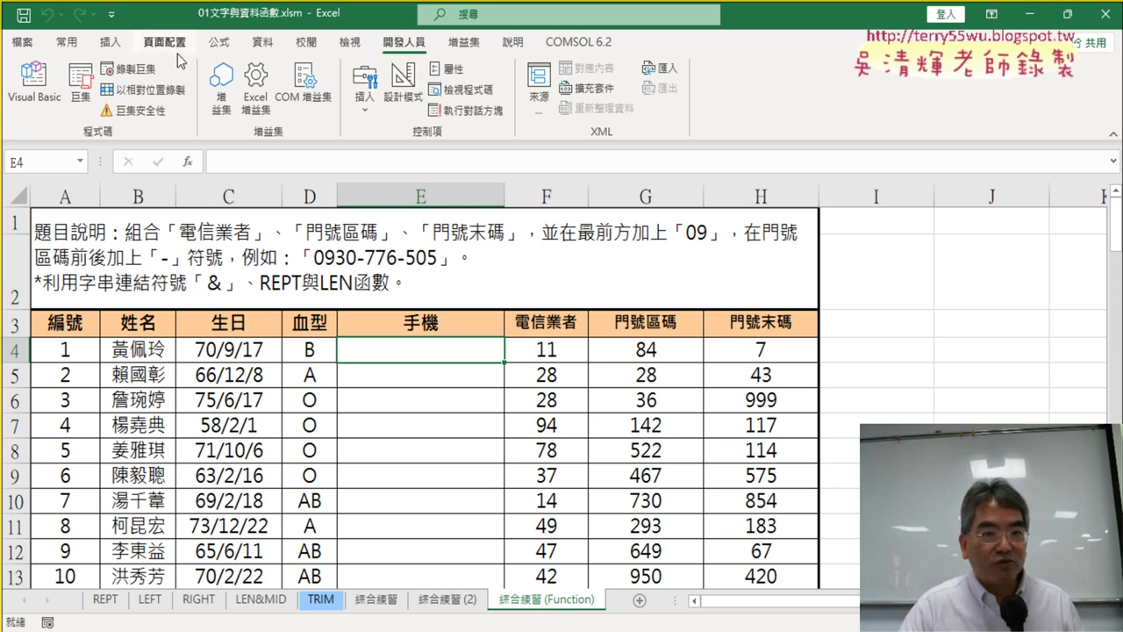
pyautogui.click(111, 14)
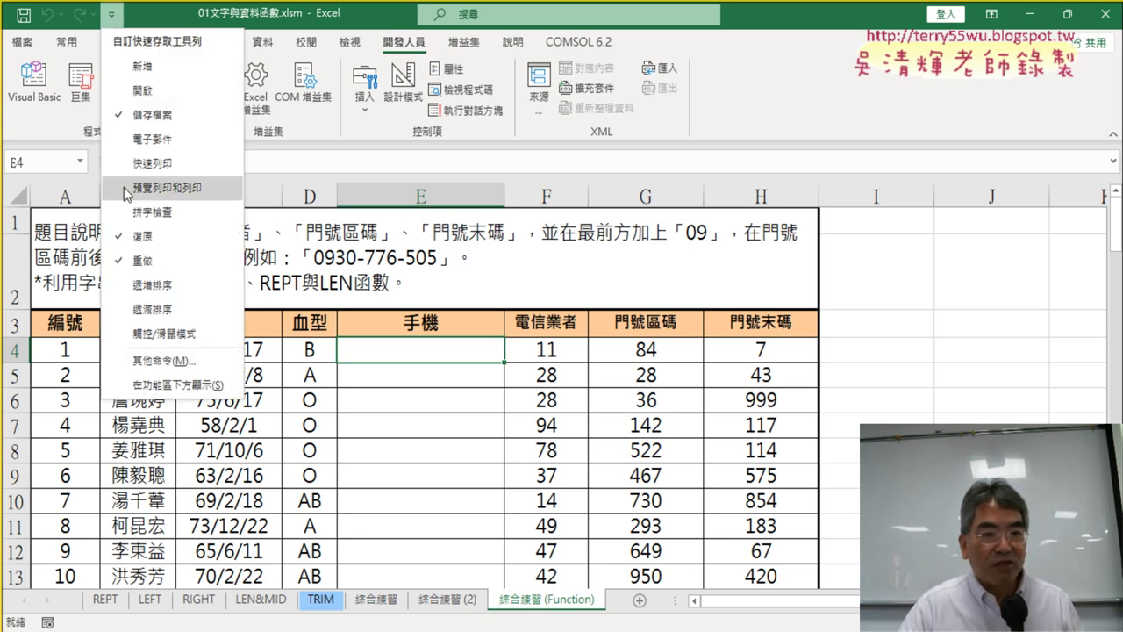
# Show the ticked 開發人員 entry in Excel Options' 自訂功能區 page, then close the window
pyautogui.click(160, 361)
pyautogui.click(263, 261)
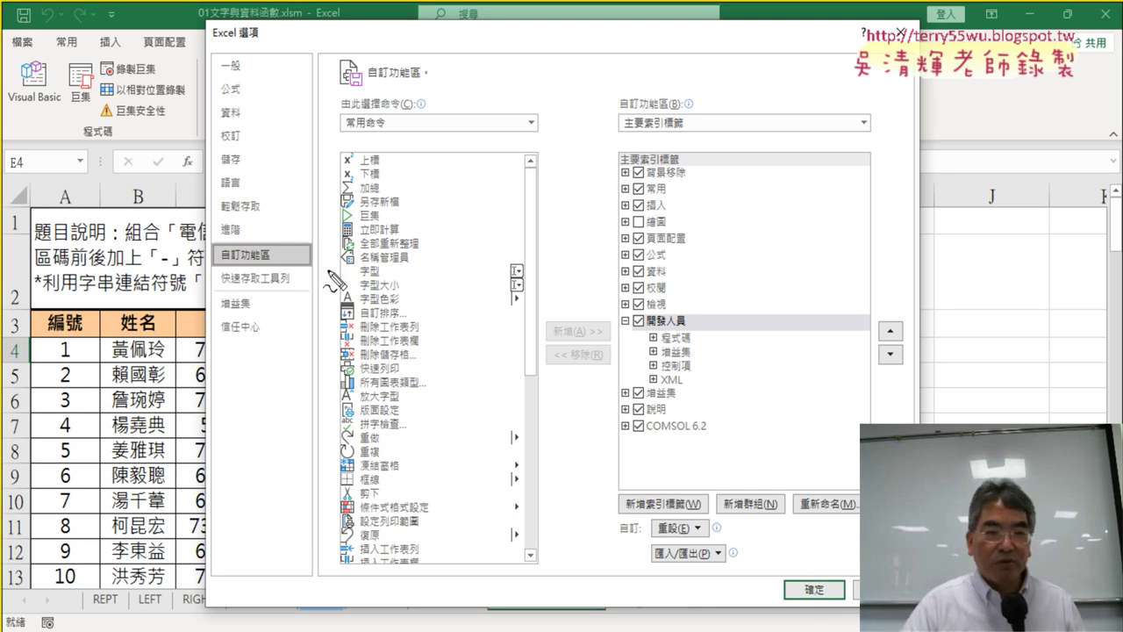
pyautogui.moveTo(303, 279)
pyautogui.mouseDown()
pyautogui.moveTo(349, 259)
pyautogui.moveTo(298, 279)
pyautogui.mouseUp()
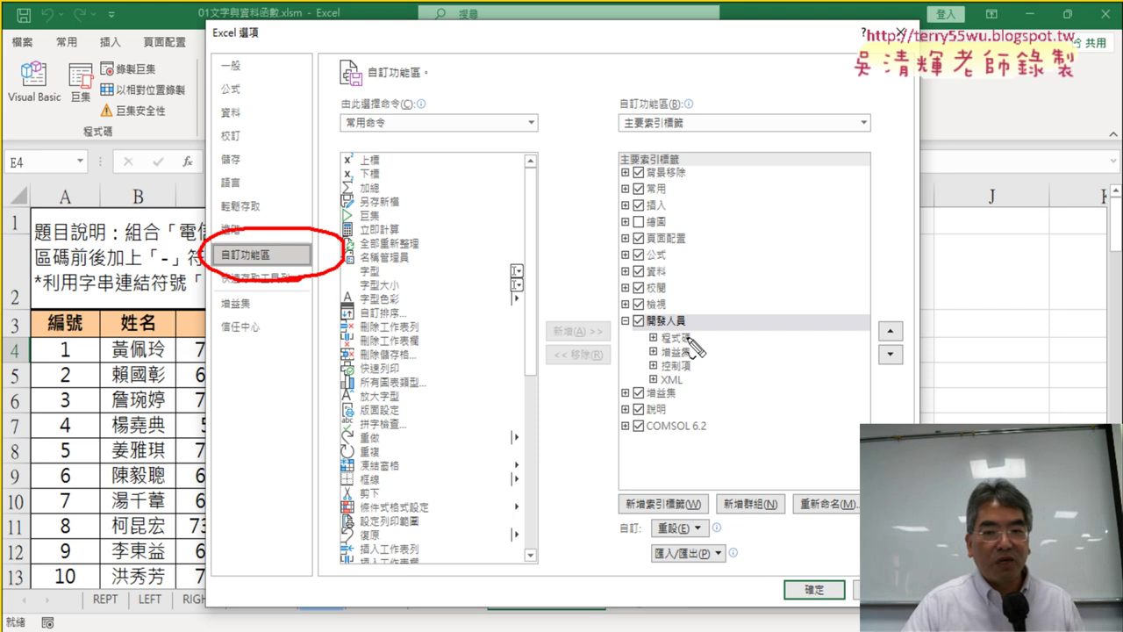
pyautogui.moveTo(728, 316); pyautogui.dragTo(680, 344)
pyautogui.moveTo(514, 326); pyautogui.dragTo(593, 321)
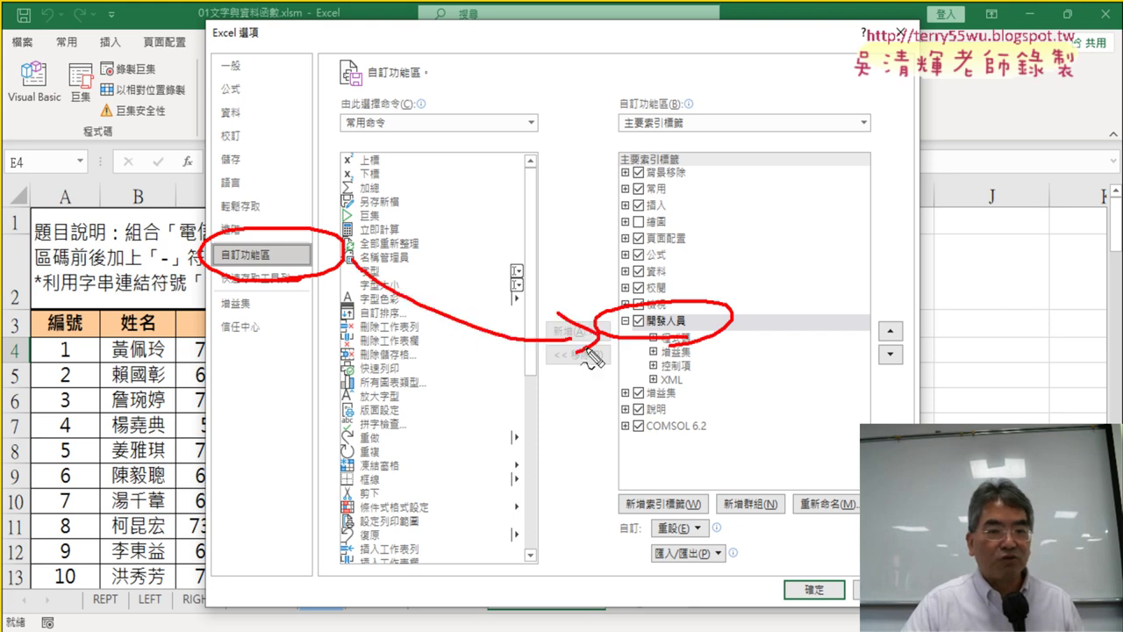
pyautogui.press('Escape')
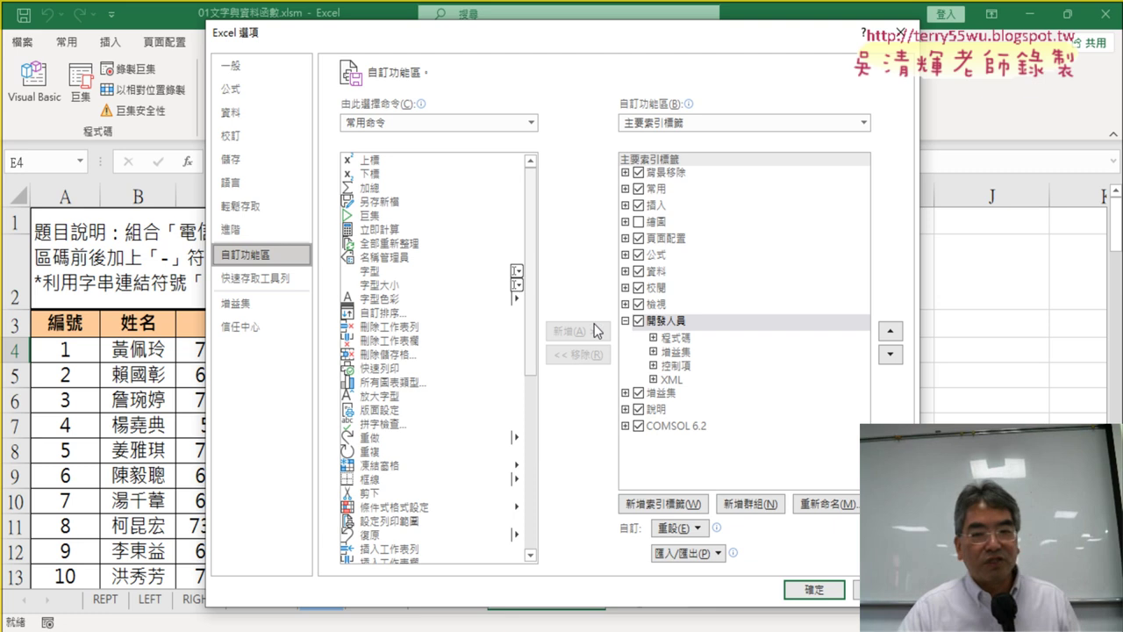
pyautogui.click(814, 590)
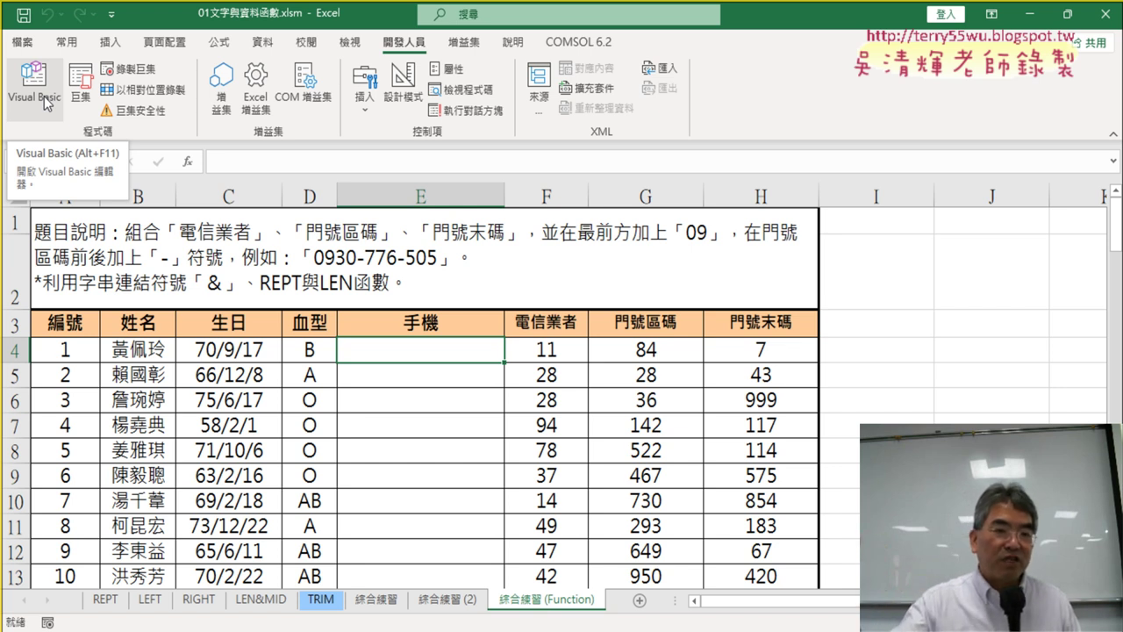
pyautogui.click(43, 100)
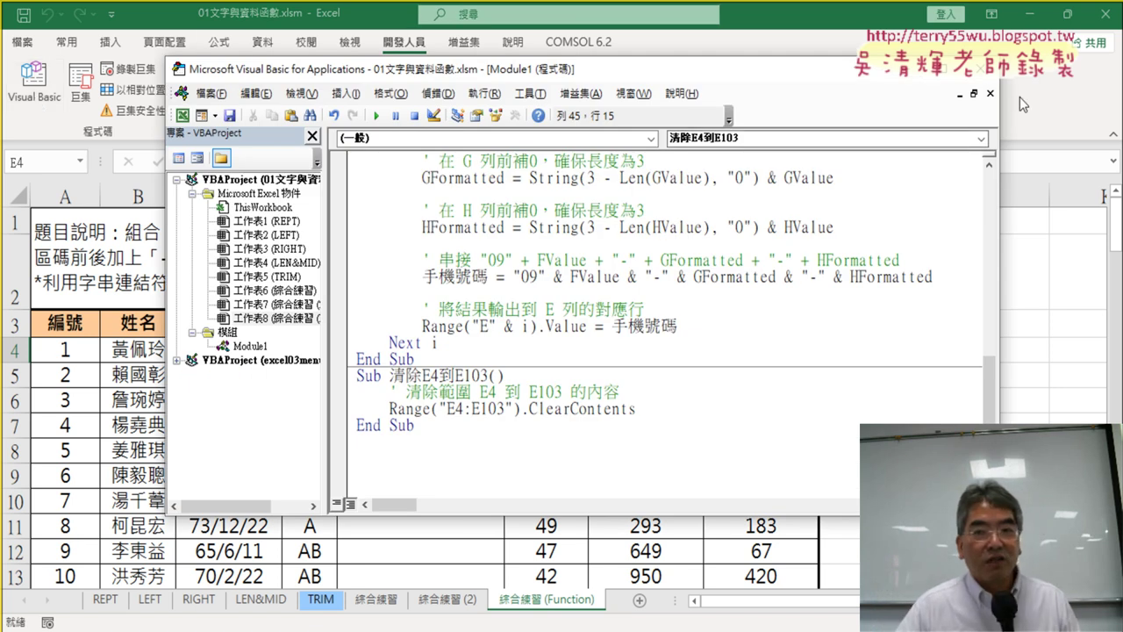
pyautogui.click(988, 69)
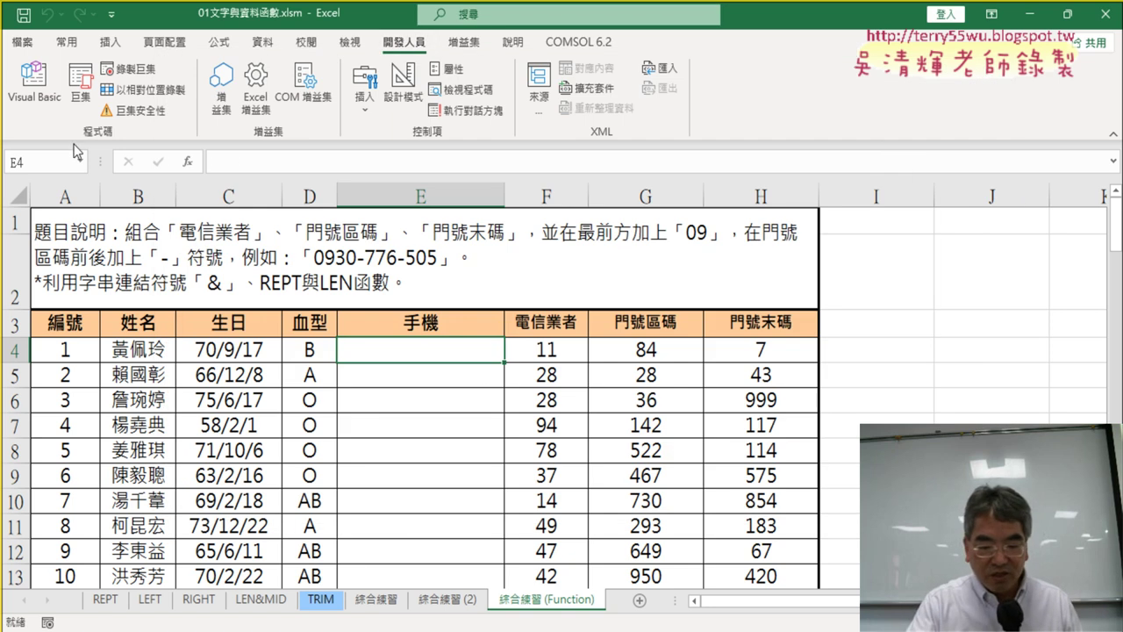
pyautogui.click(37, 101)
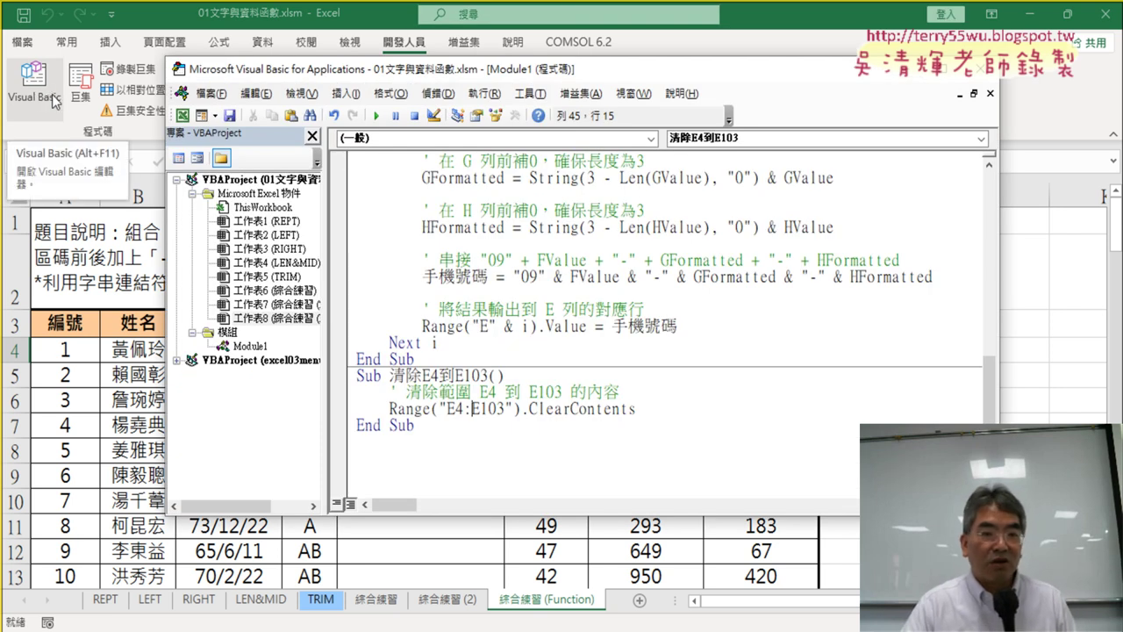
pyautogui.moveTo(843, 65); pyautogui.dragTo(758, 151)
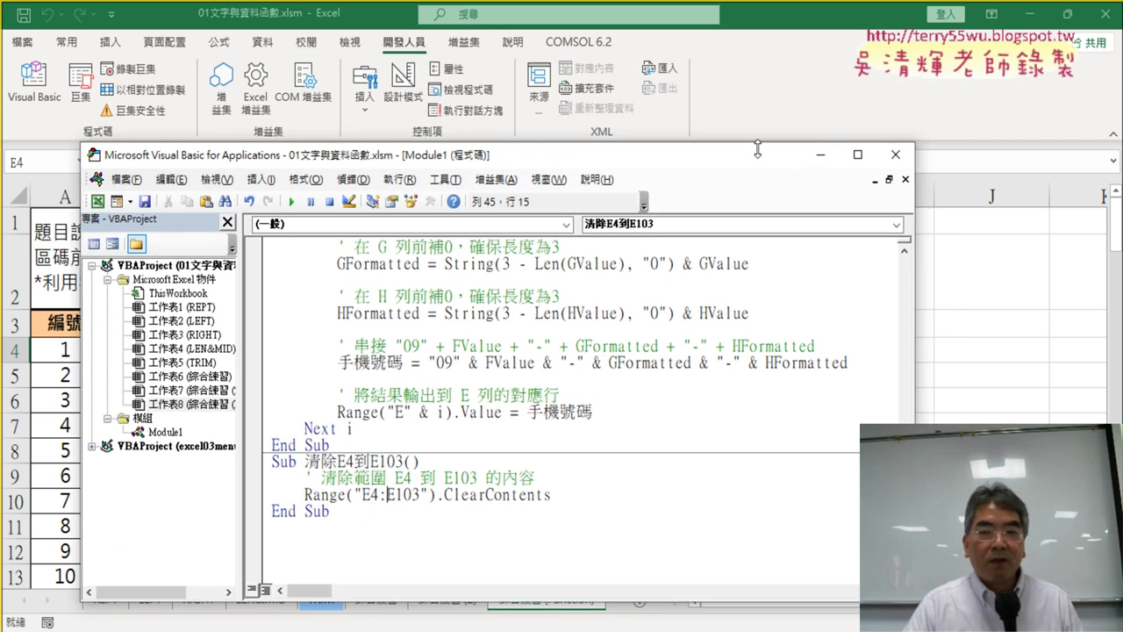
pyautogui.click(895, 155)
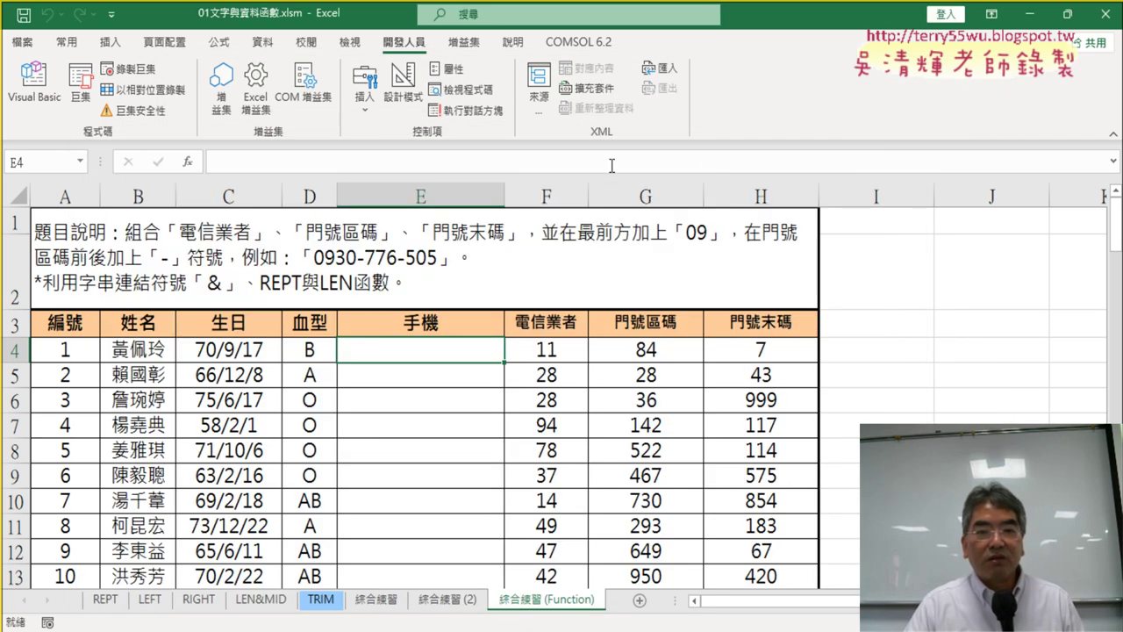
pyautogui.click(367, 99)
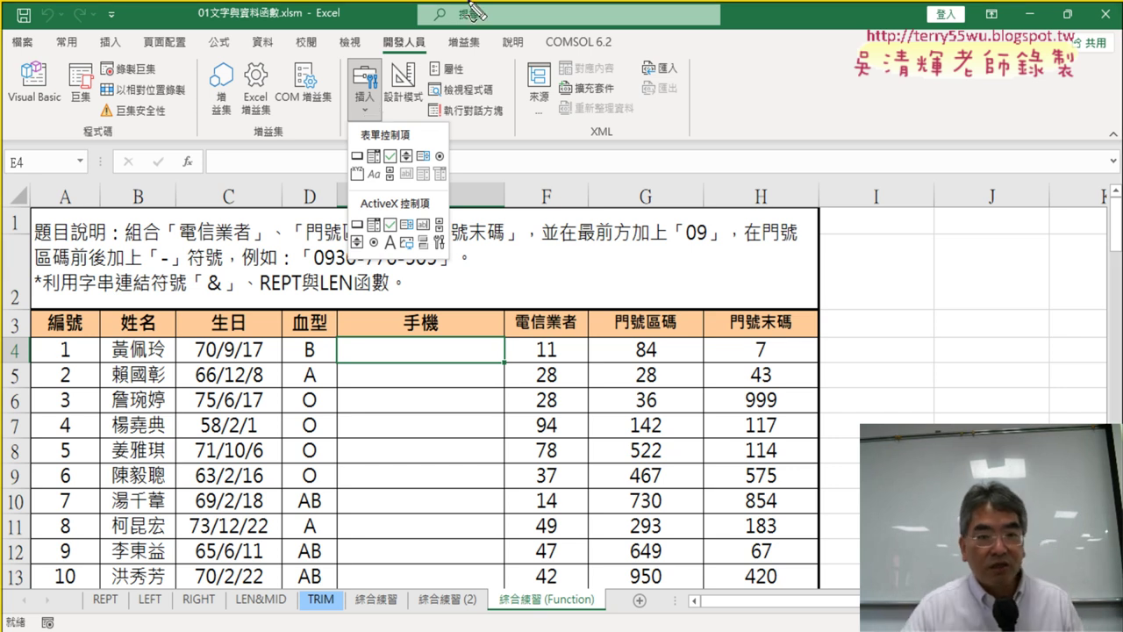
# Point out the Form Controls button in the Developer Insert gallery, then dismiss the gallery
pyautogui.moveTo(373, 51); pyautogui.dragTo(405, 69)
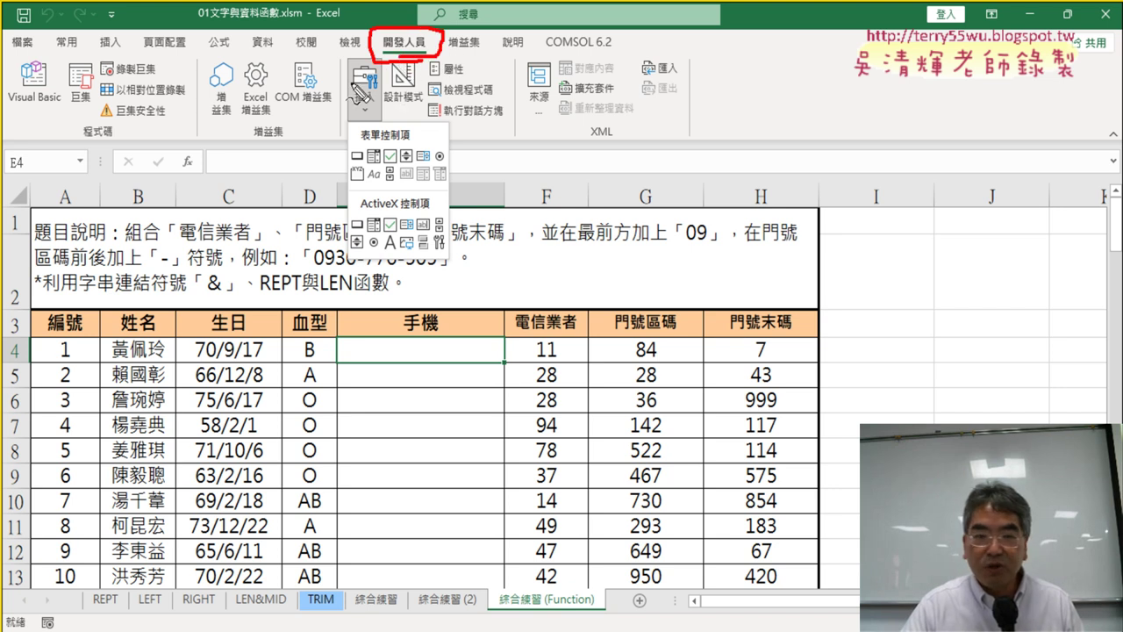
pyautogui.moveTo(346, 63); pyautogui.dragTo(380, 129)
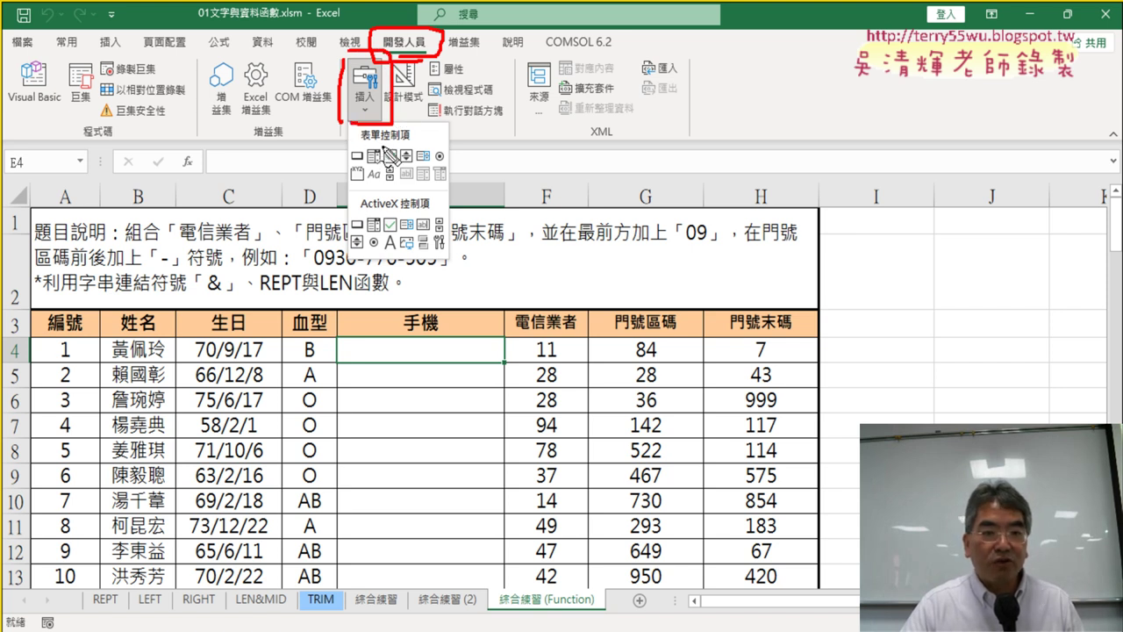
pyautogui.moveTo(361, 141); pyautogui.dragTo(409, 141)
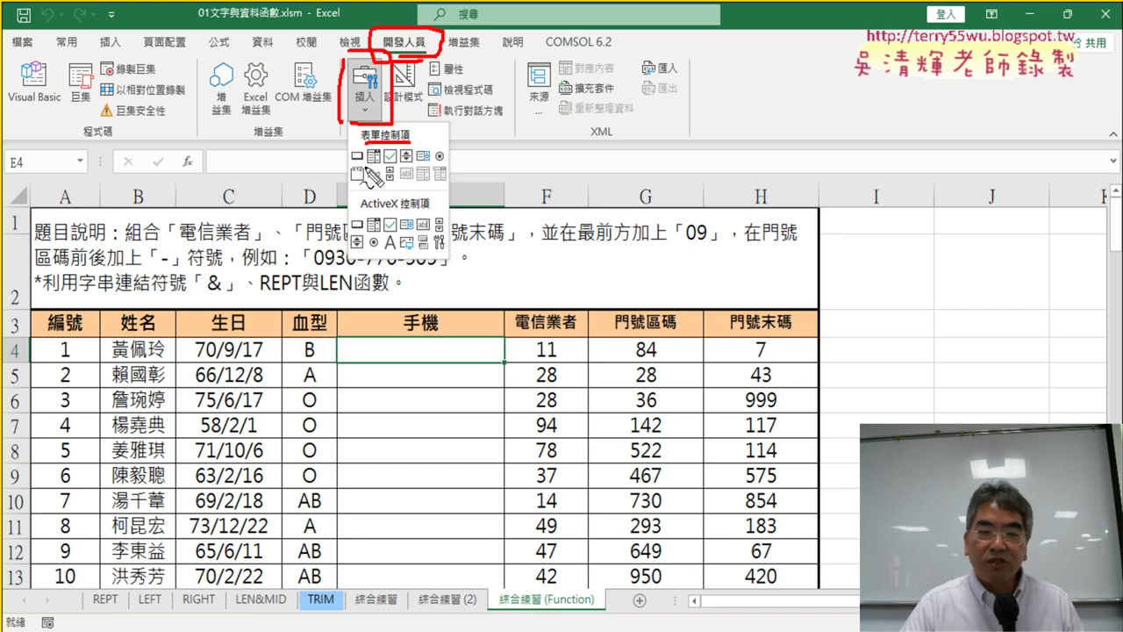
pyautogui.moveTo(352, 133); pyautogui.dragTo(349, 263)
pyautogui.moveTo(355, 134)
pyautogui.mouseDown()
pyautogui.moveTo(461, 264)
pyautogui.moveTo(362, 265)
pyautogui.mouseUp()
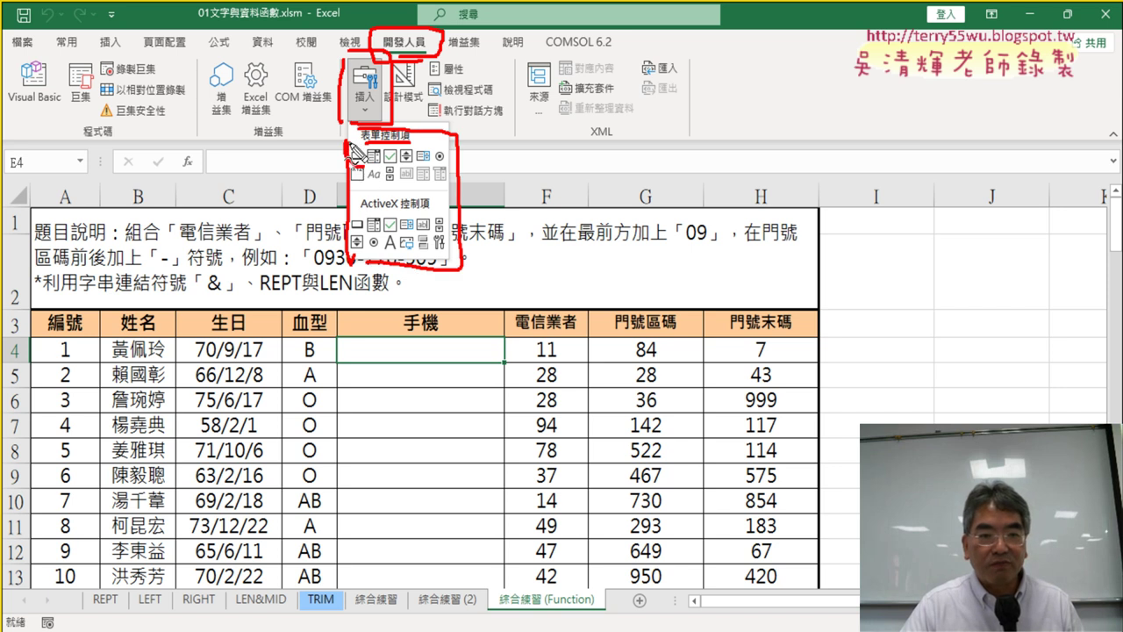
pyautogui.moveTo(367, 148); pyautogui.dragTo(360, 163)
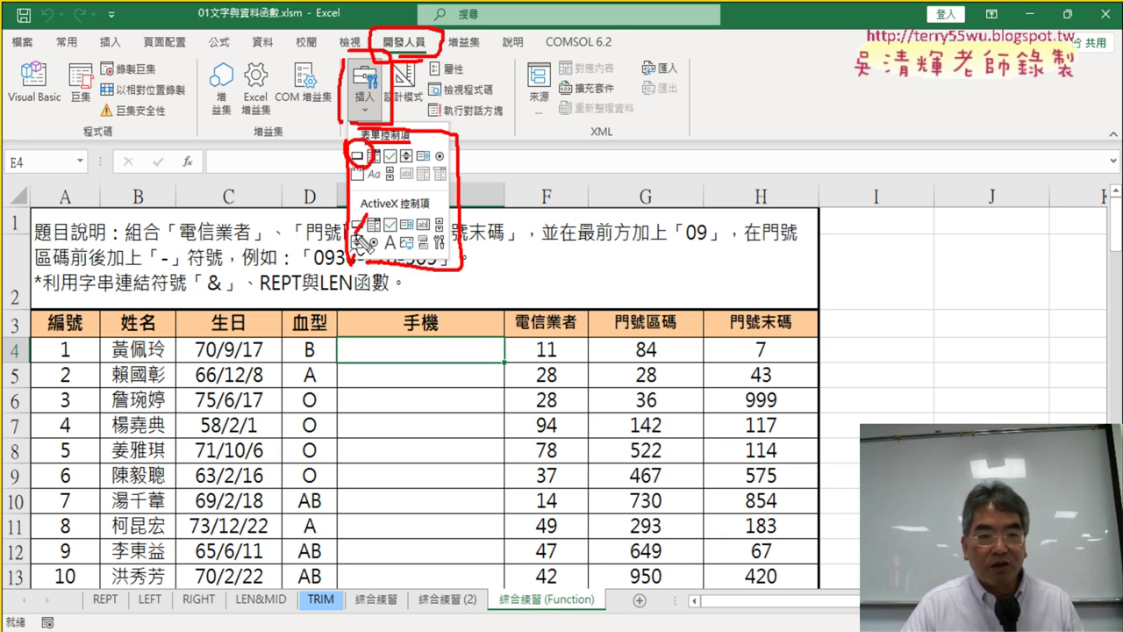
pyautogui.moveTo(353, 221); pyautogui.dragTo(366, 220)
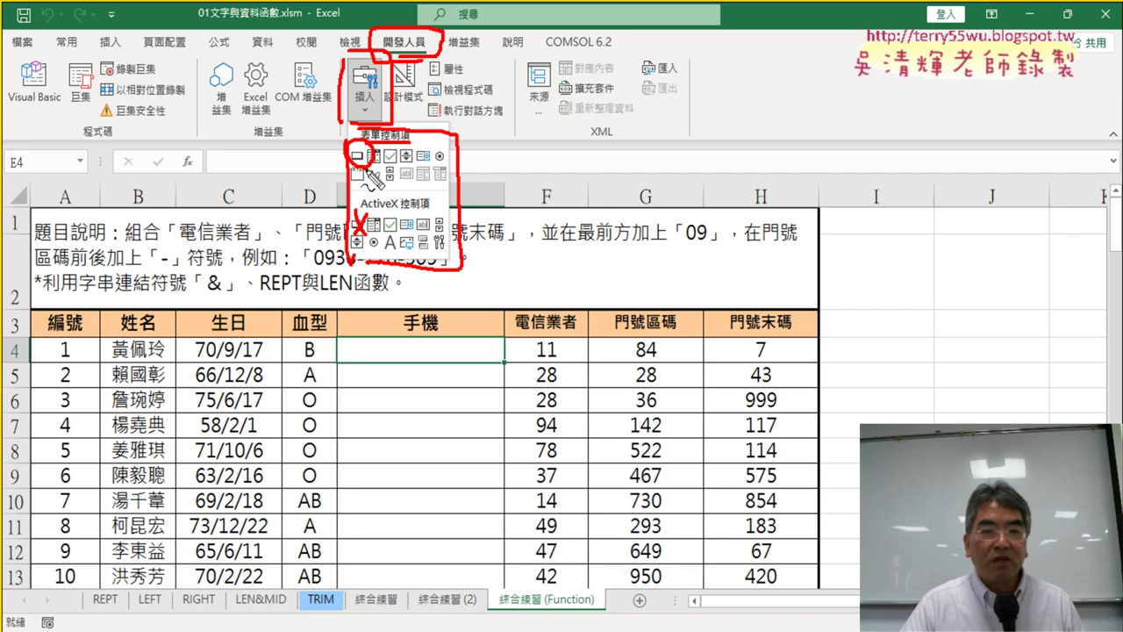
pyautogui.press('Escape')
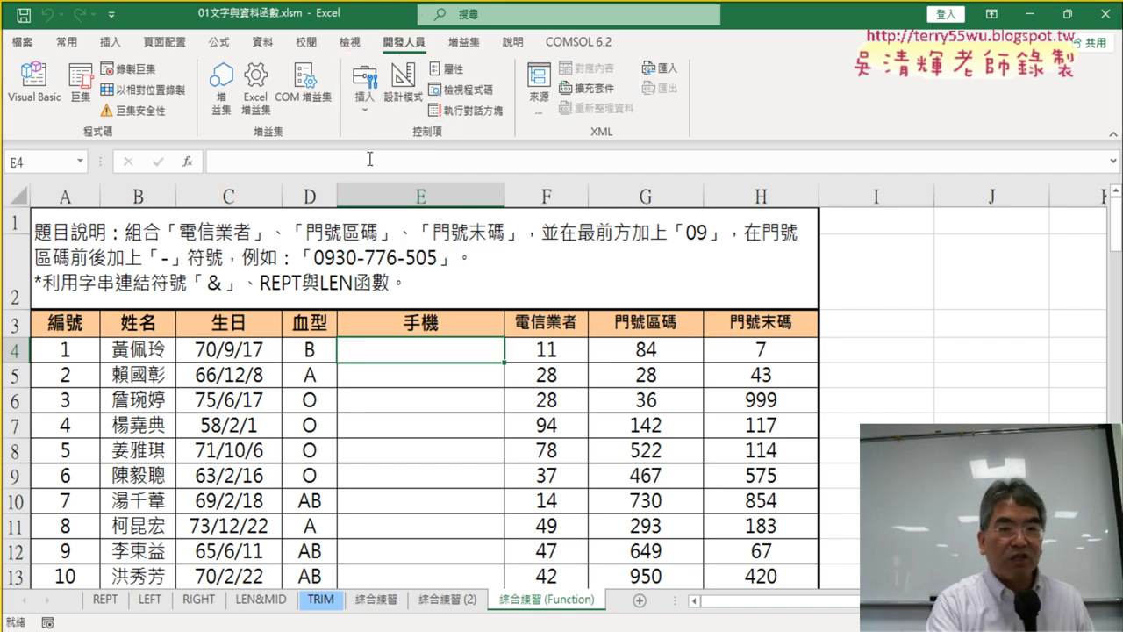
# Draw a Form Controls button across I2:J3 beside the table, bringing up Assign Macro
pyautogui.click(364, 88)
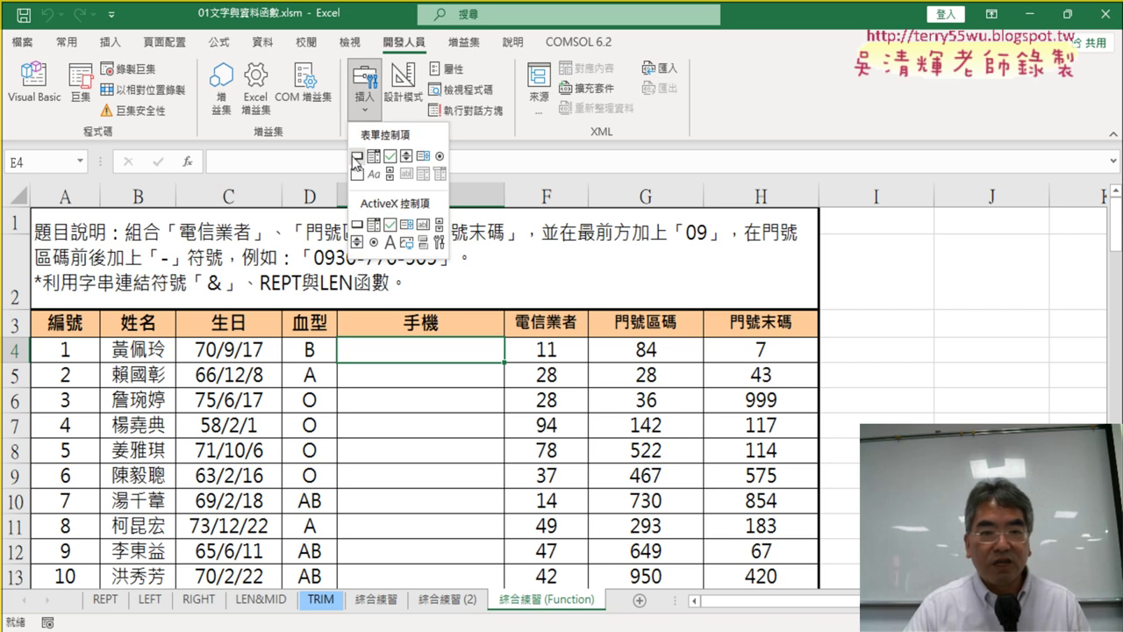
pyautogui.click(358, 158)
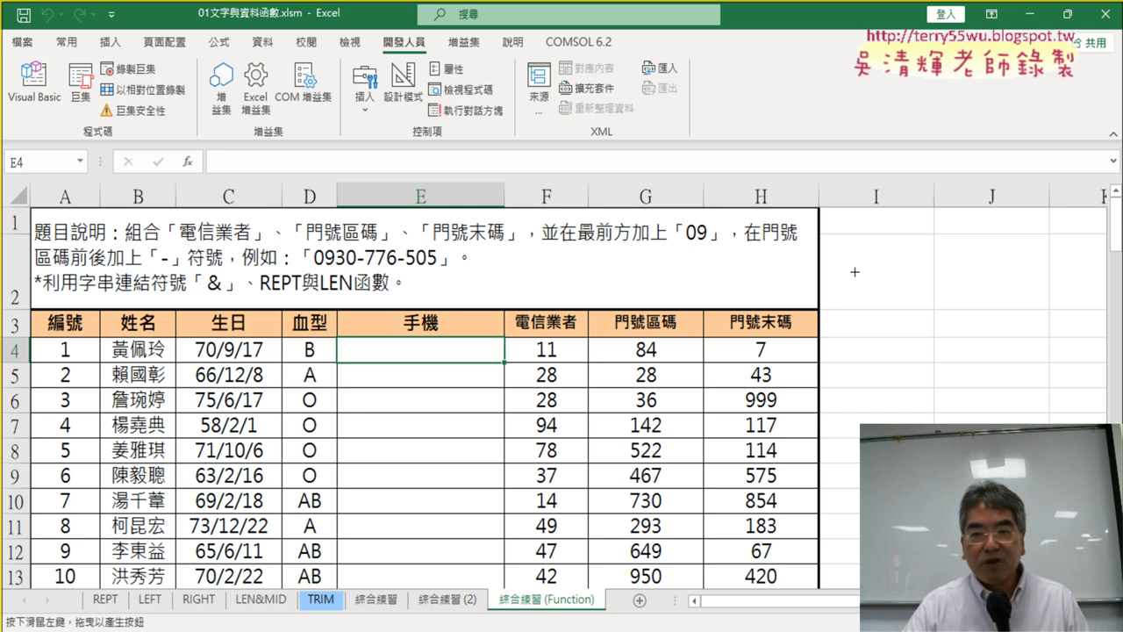
pyautogui.moveTo(855, 272); pyautogui.dragTo(1007, 316)
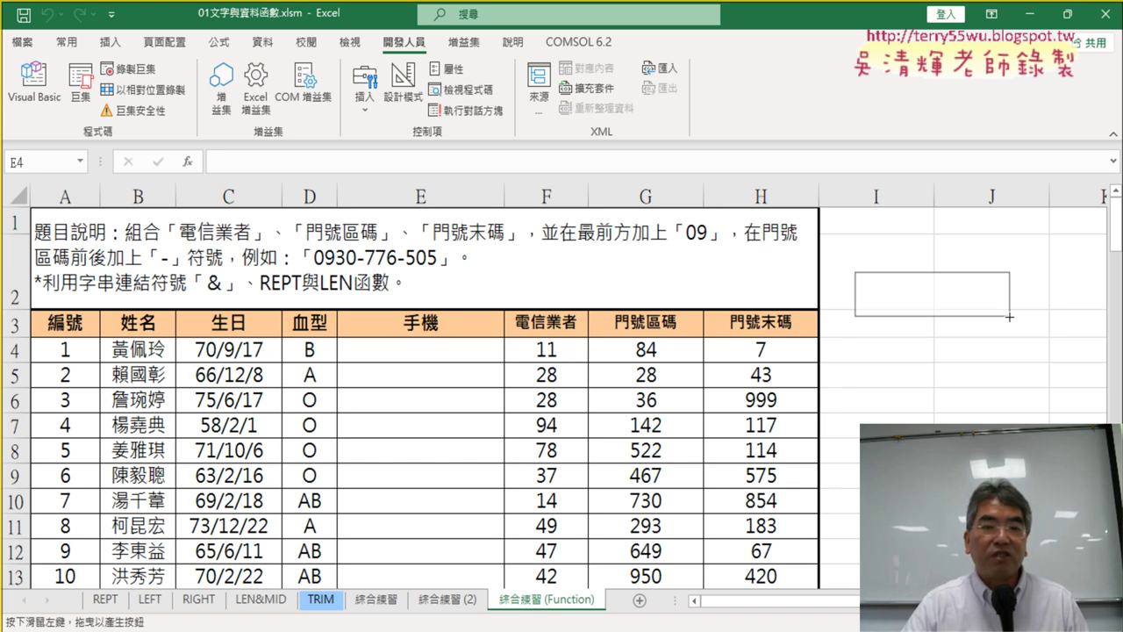
pyautogui.moveTo(1009, 317); pyautogui.dragTo(1014, 319)
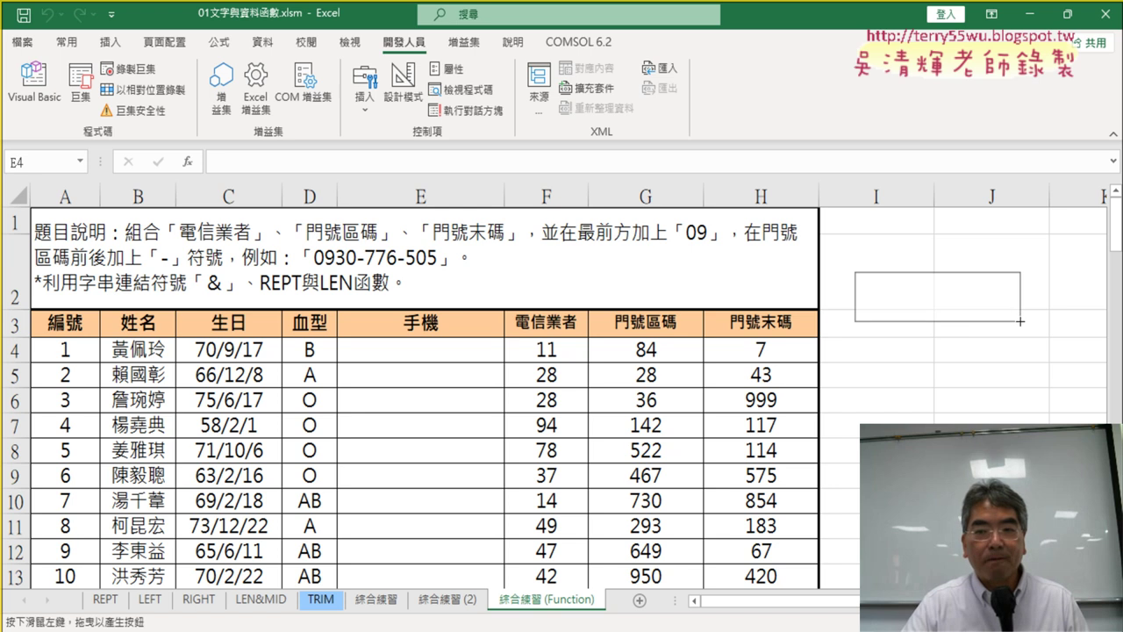
pyautogui.moveTo(1014, 319); pyautogui.dragTo(1020, 318)
pyautogui.moveTo(509, 281); pyautogui.dragTo(585, 140)
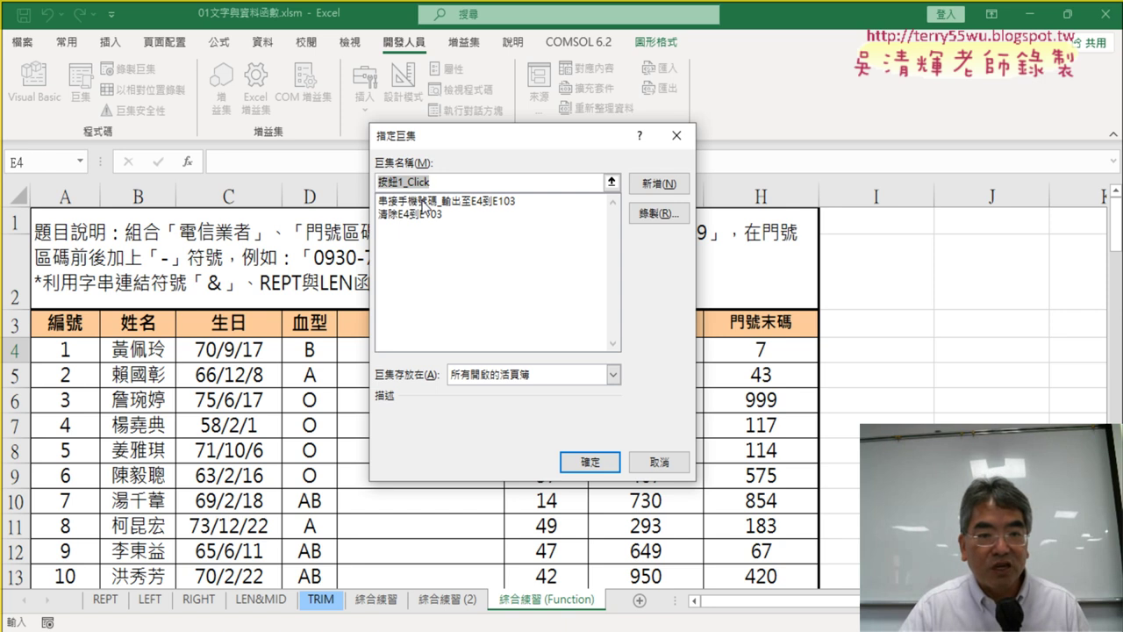
# Assign the 串接手機號碼_輸出至E4到E103 macro to 按鈕 1
pyautogui.click(423, 201)
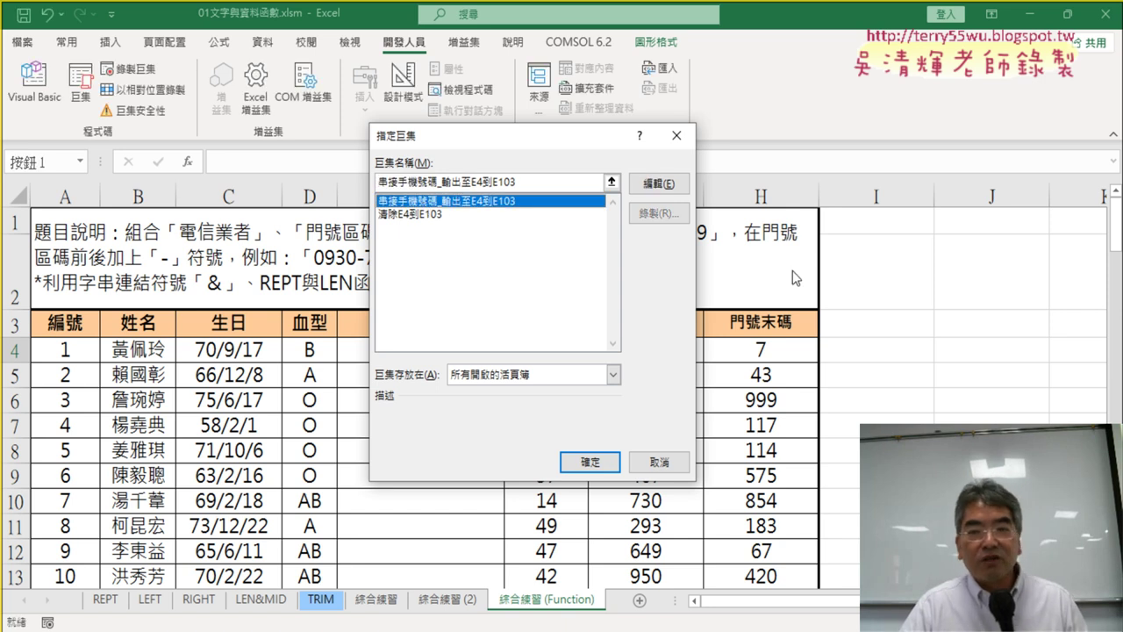
pyautogui.click(593, 463)
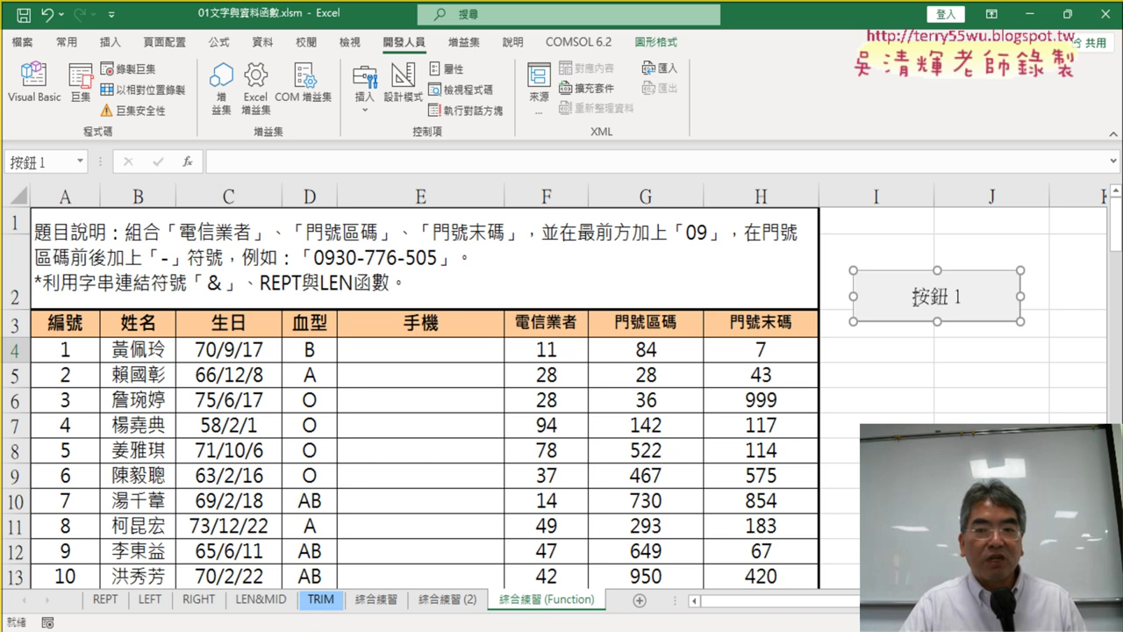
# Replace the button caption 按鈕 1 with 手機
pyautogui.click(917, 296)
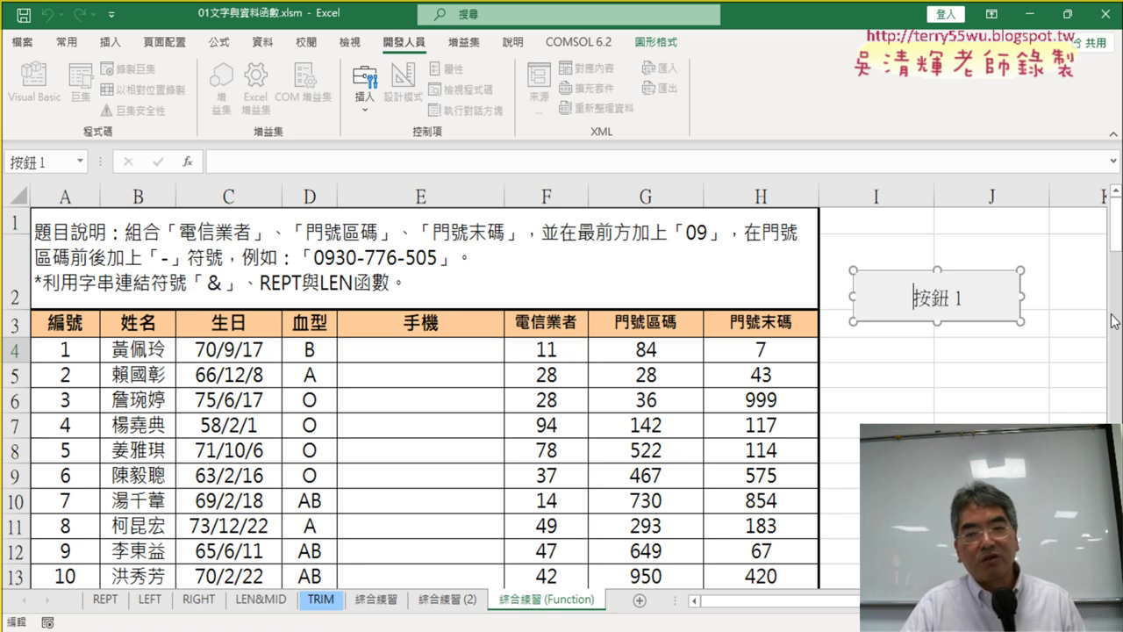
pyautogui.press('Delete')
pyautogui.press('Delete')
pyautogui.press('Delete')
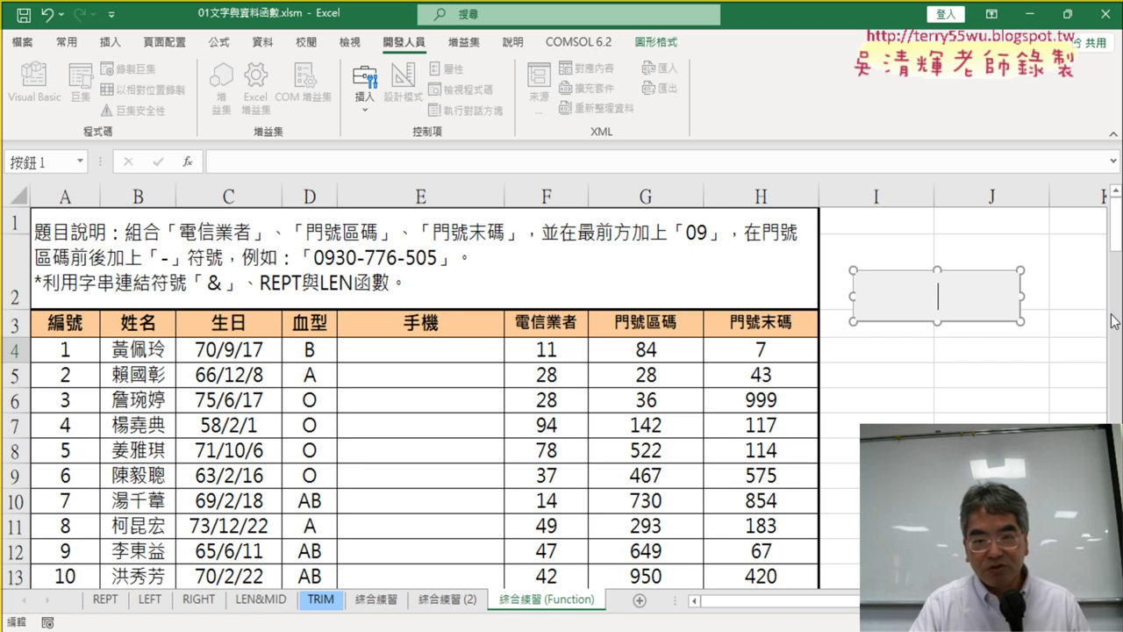
pyautogui.write('ㄕ')
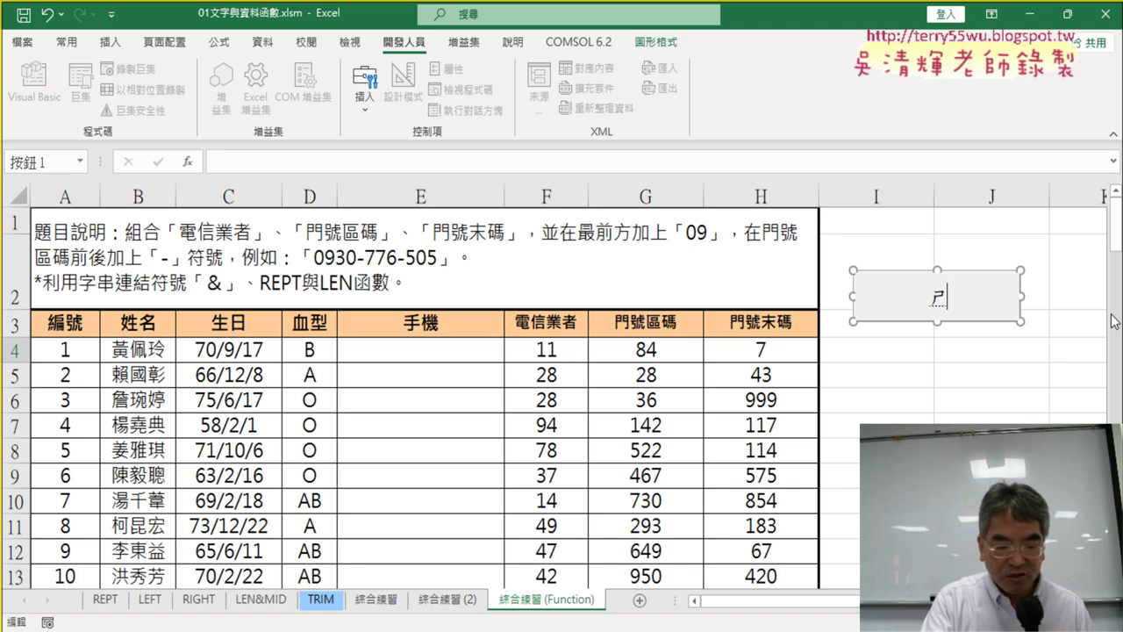
pyautogui.write('ㄡˇ')
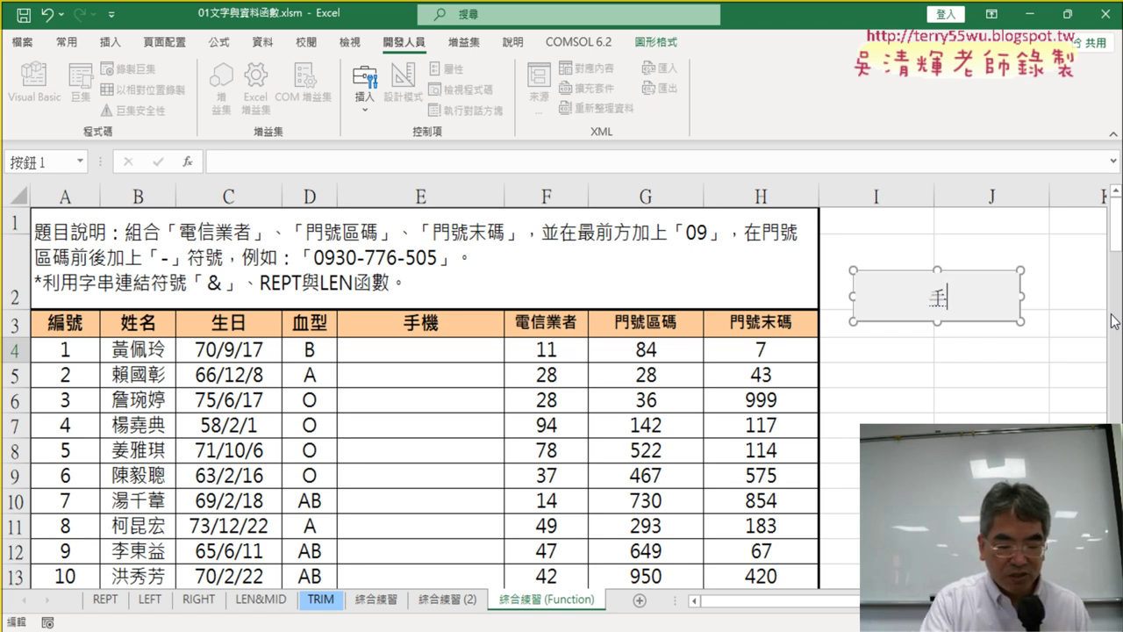
pyautogui.write('ㄐㄧ')
pyautogui.press('space')
pyautogui.press('Return')
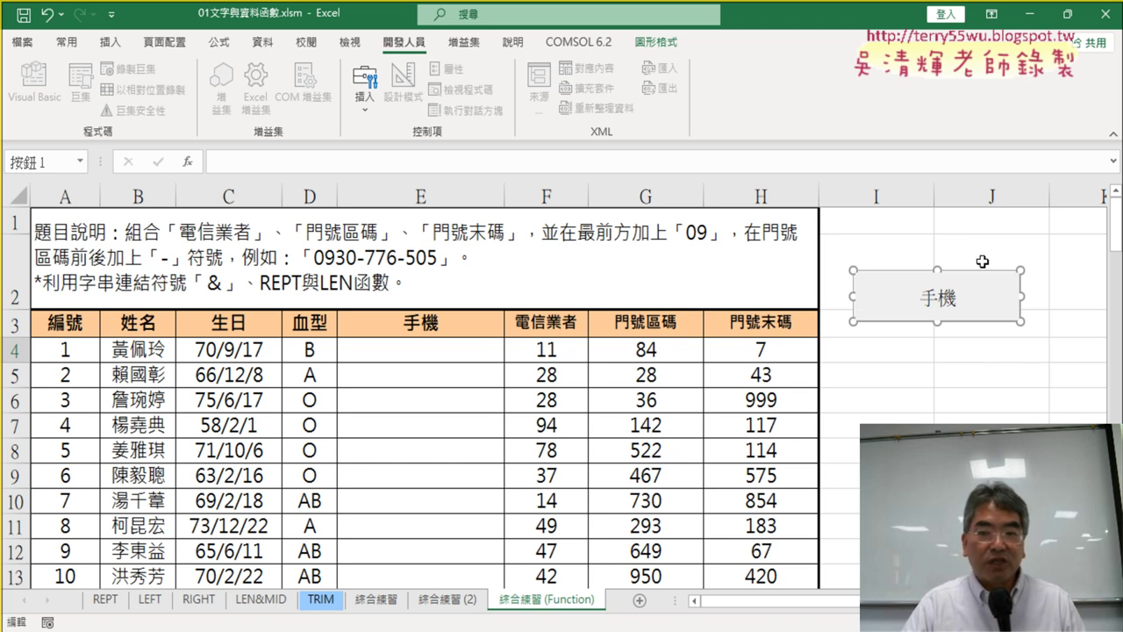
pyautogui.click(963, 297)
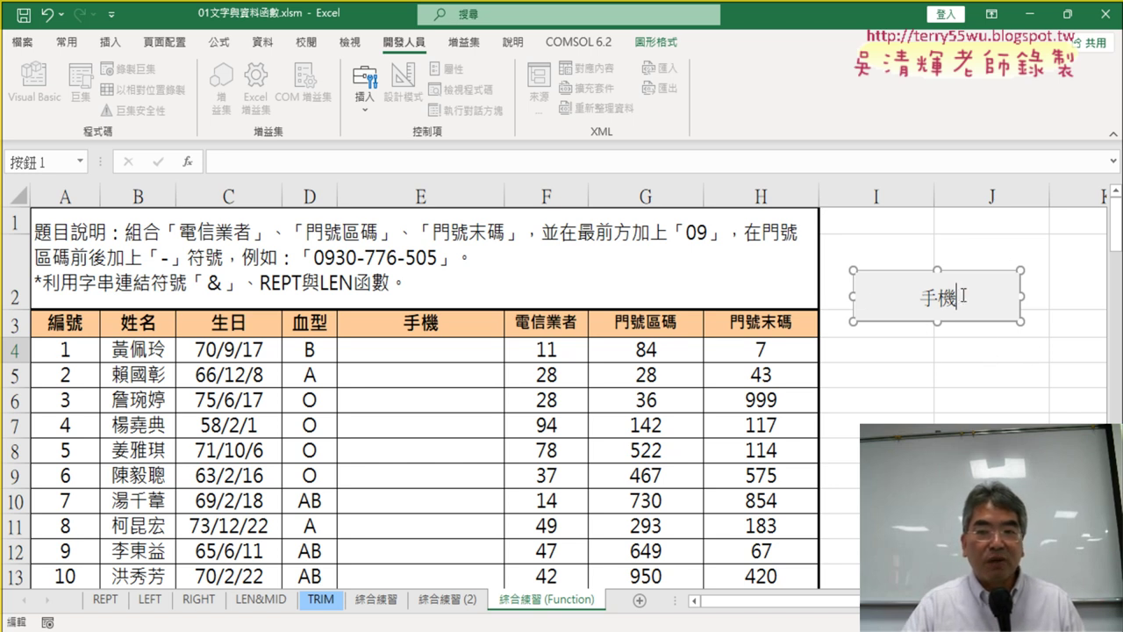
pyautogui.hotkey('ctrl', 'a')
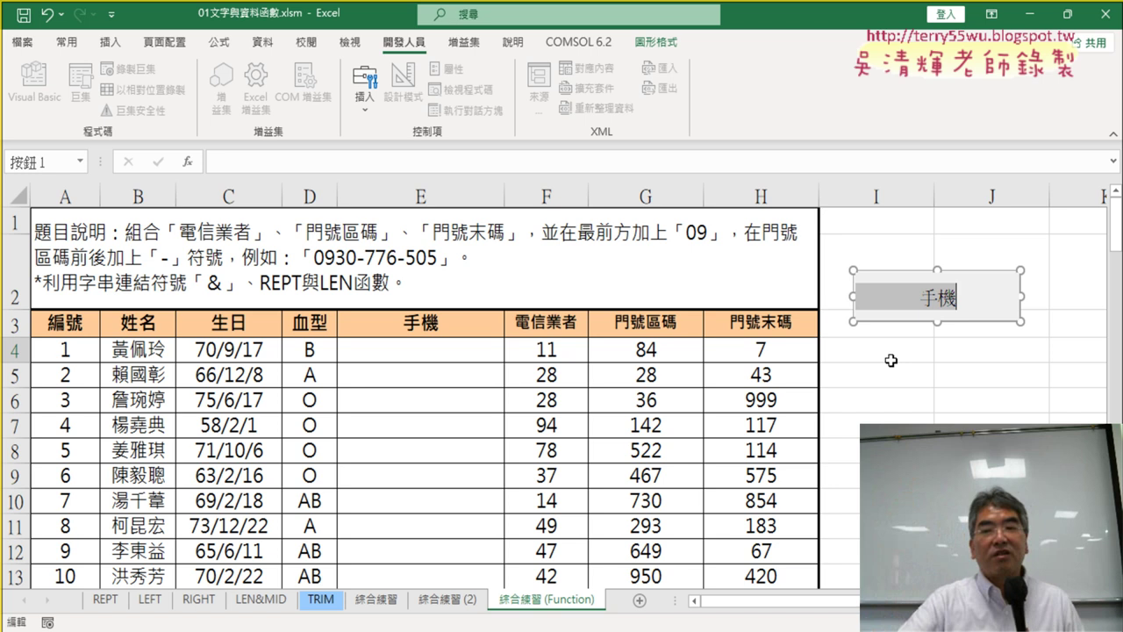
pyautogui.click(985, 349)
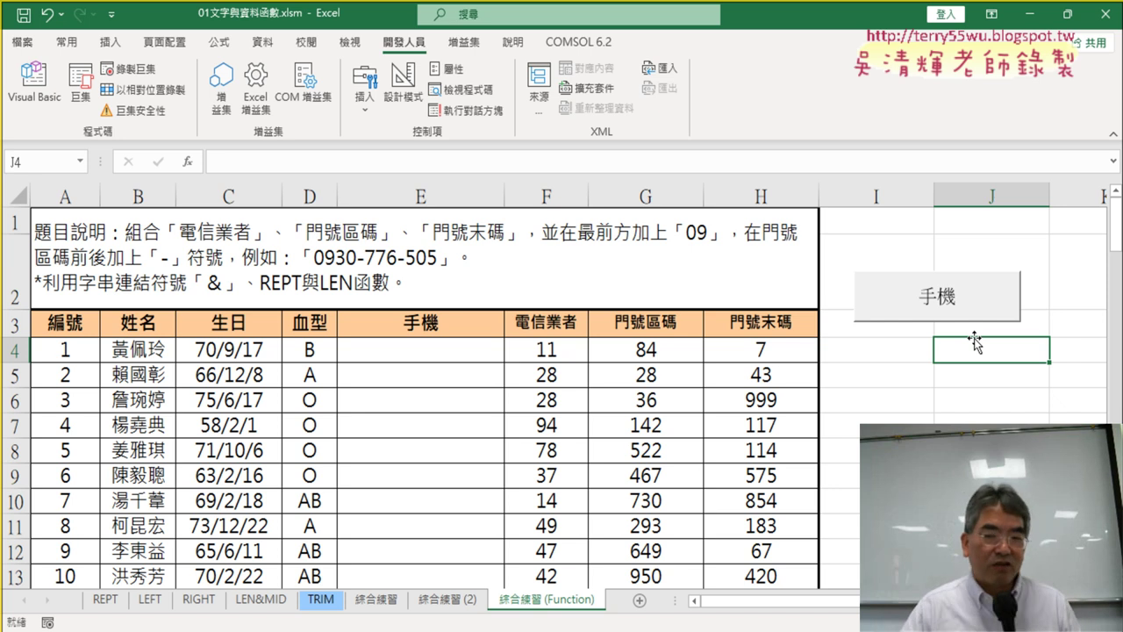
pyautogui.click(943, 307)
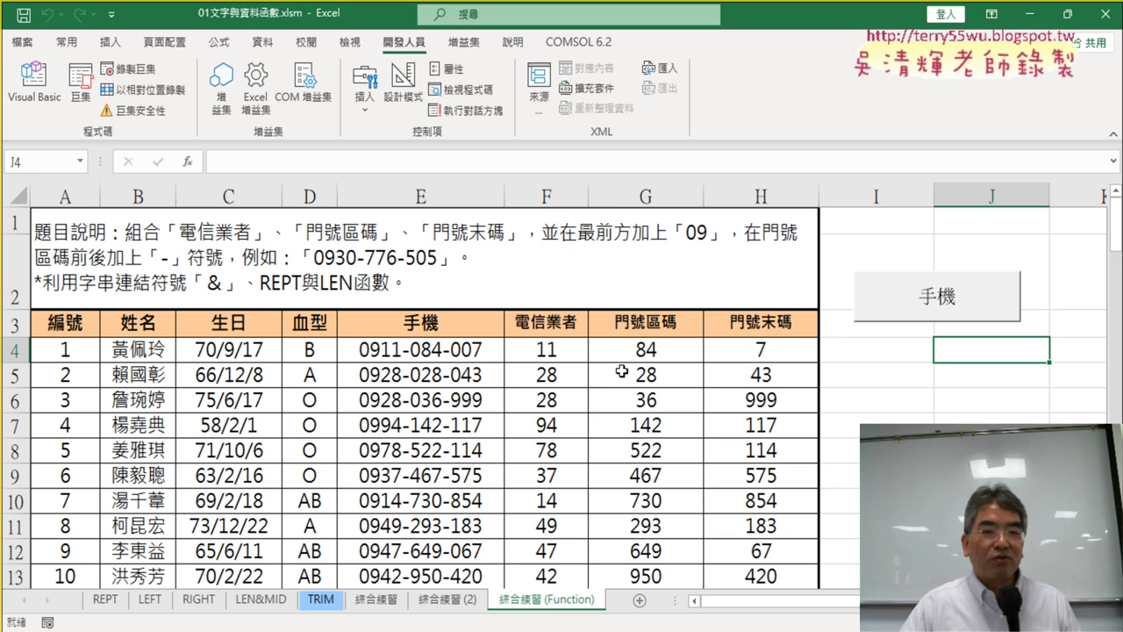
pyautogui.moveTo(452, 356); pyautogui.dragTo(436, 441)
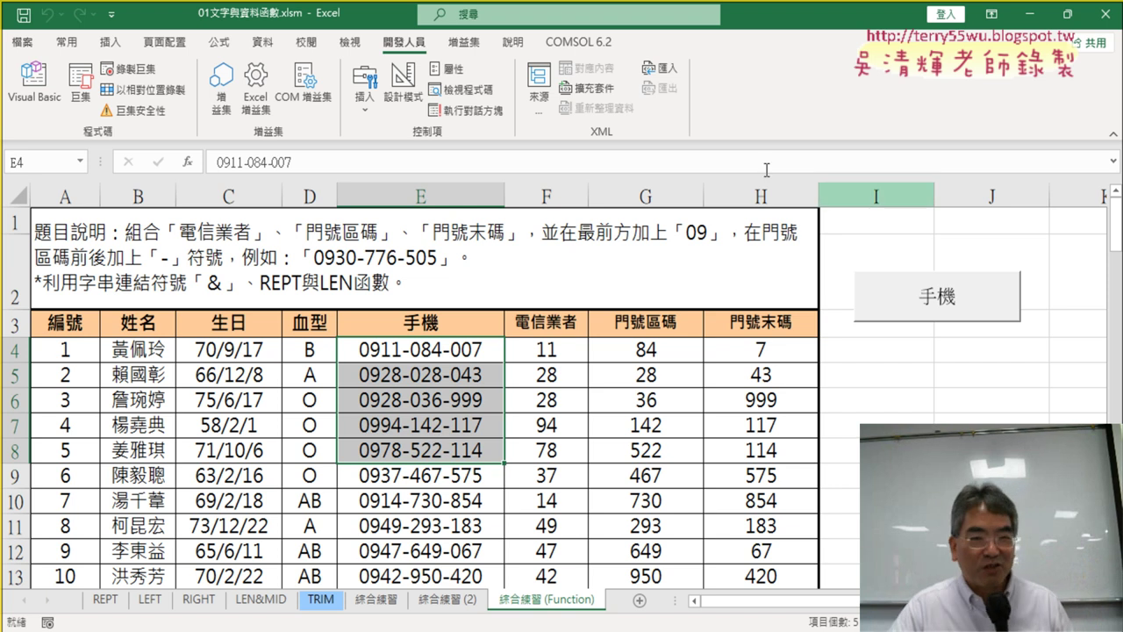
# Draw a second Form Controls button below the 手機 button
pyautogui.click(362, 97)
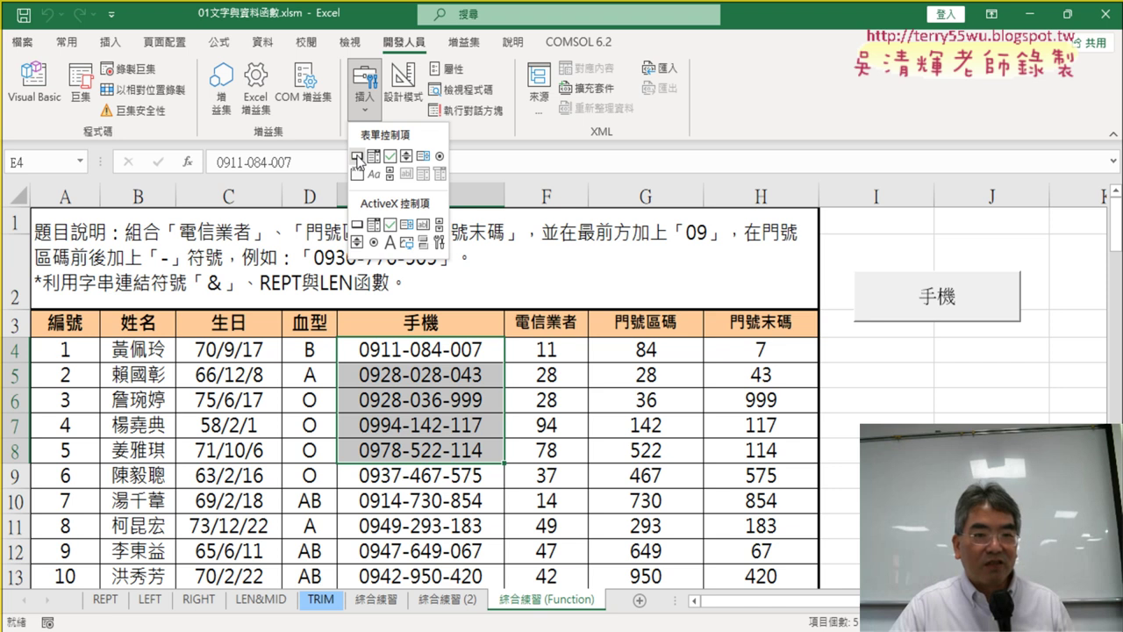
pyautogui.click(357, 156)
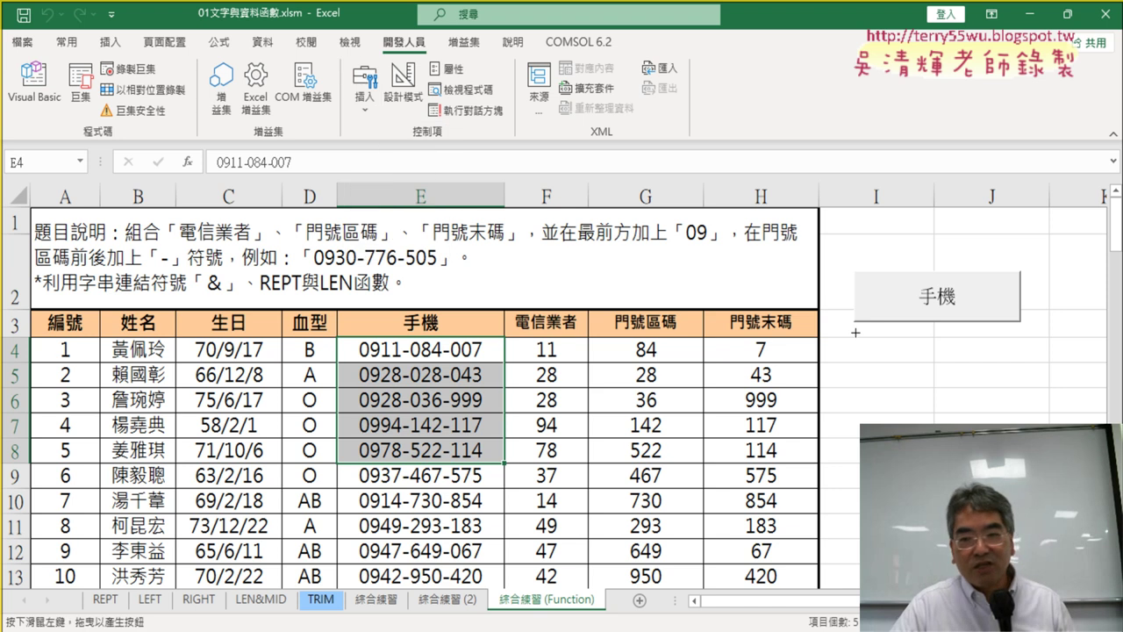
pyautogui.moveTo(856, 333); pyautogui.dragTo(1022, 386)
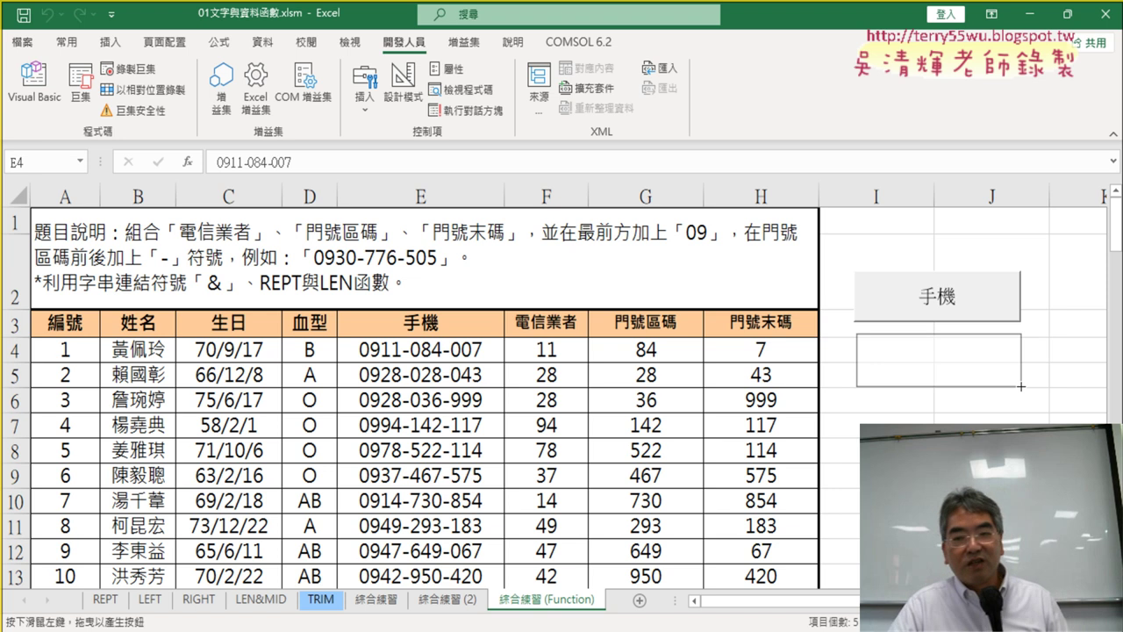
pyautogui.moveTo(1021, 387); pyautogui.dragTo(1022, 386)
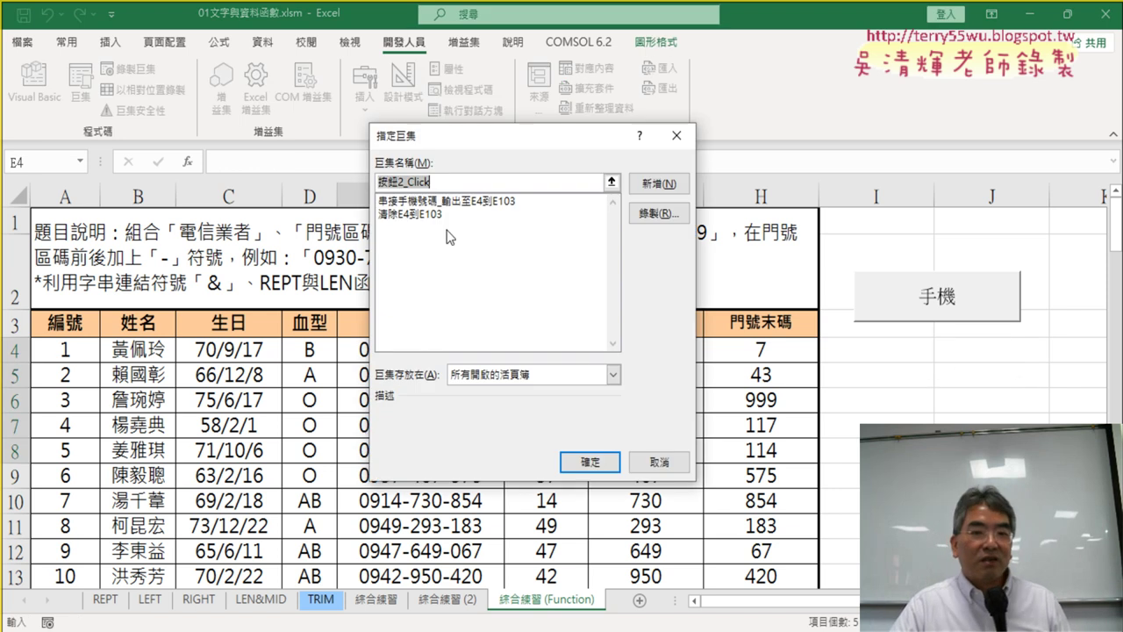
# Assign the 清除E4到E103 macro to 按鈕 2, copying the macro name along the way
pyautogui.click(422, 216)
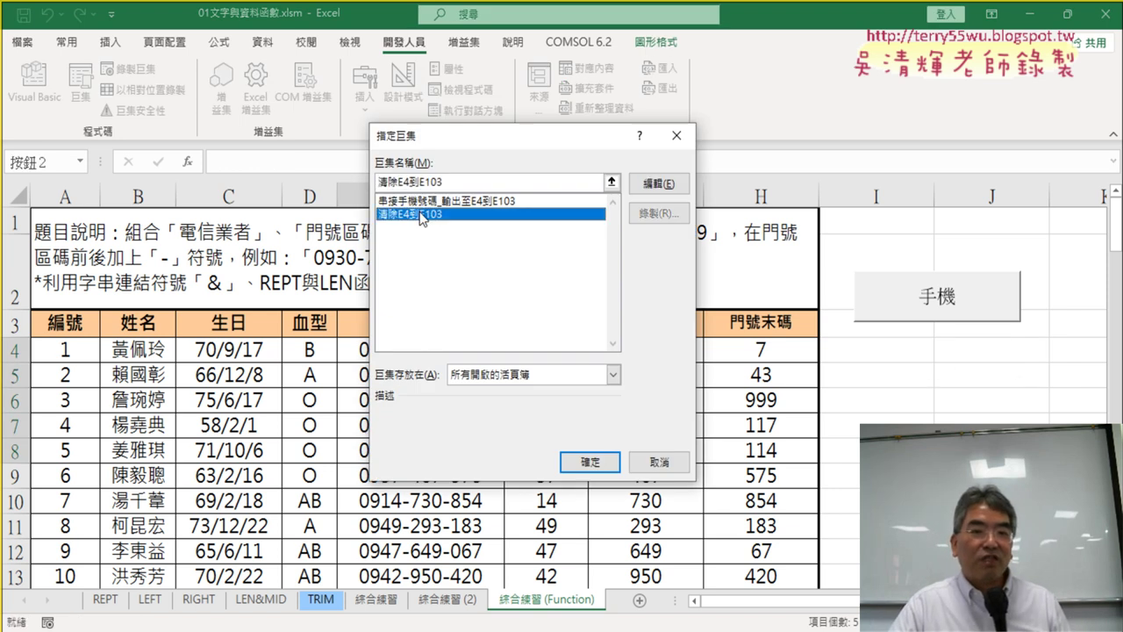
pyautogui.click(379, 183)
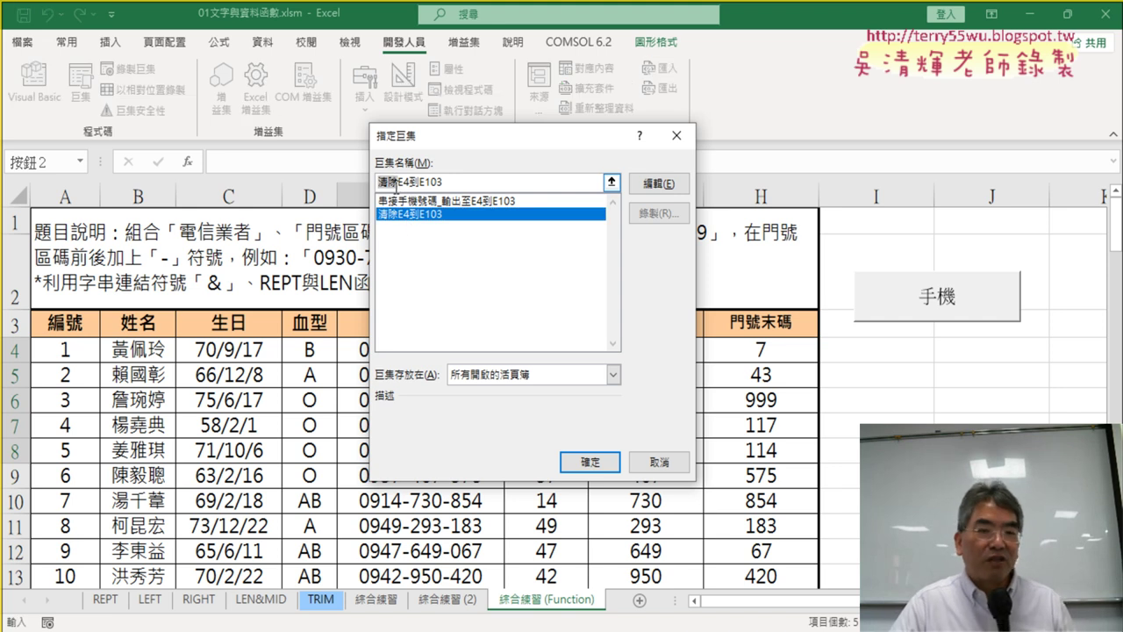
pyautogui.rightClick(392, 183)
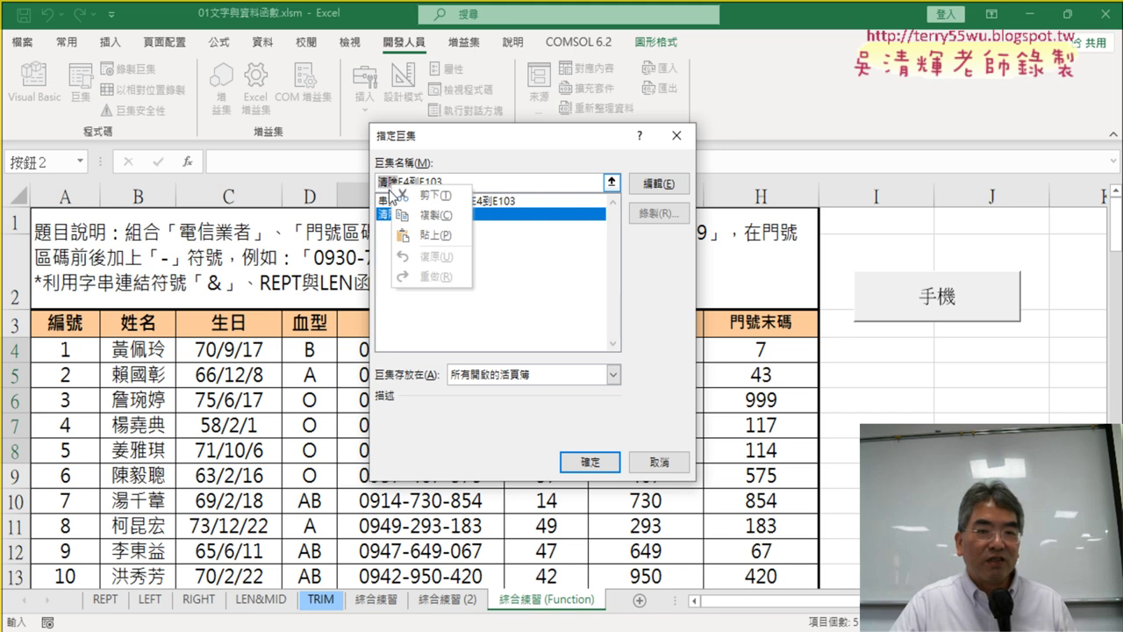
pyautogui.click(428, 216)
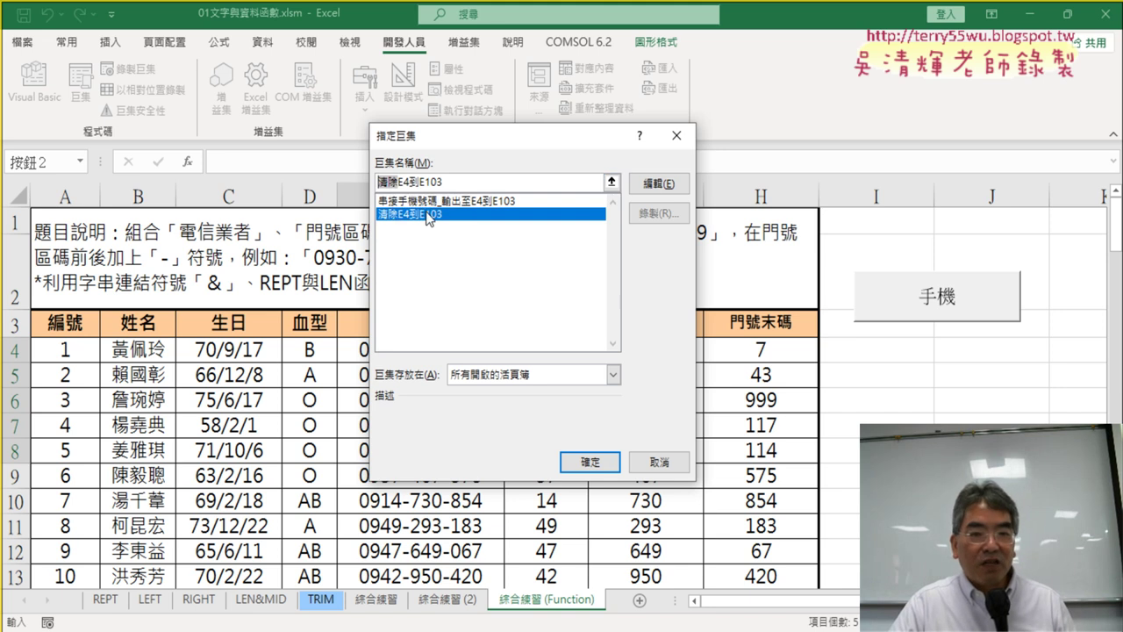
pyautogui.click(430, 216)
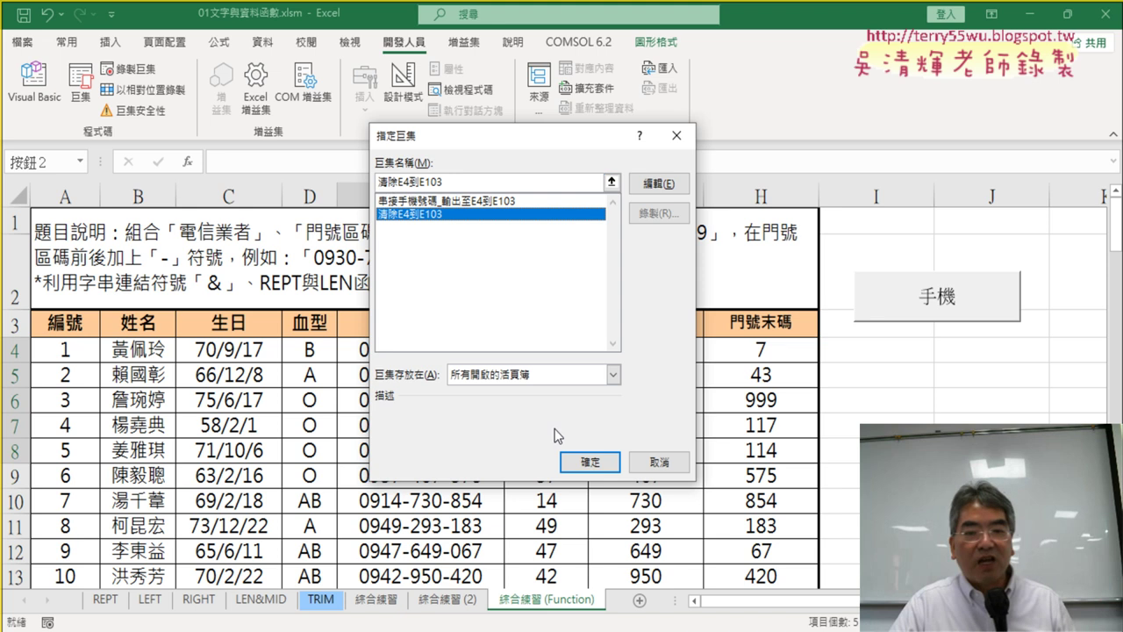
pyautogui.click(593, 462)
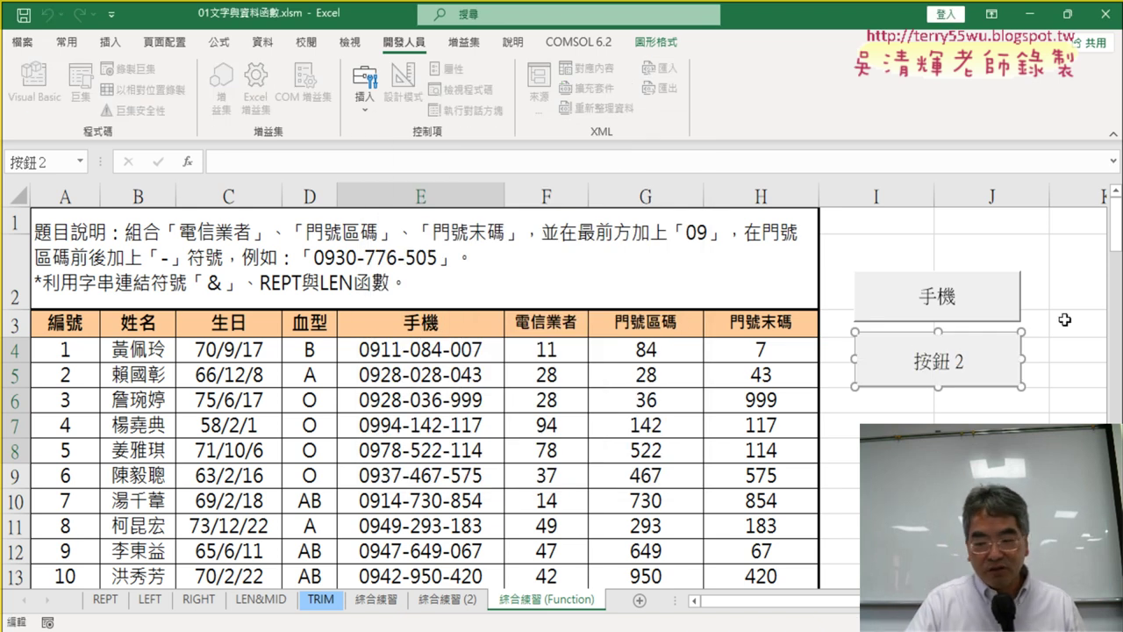
# Replace the second button's caption 按鈕 2 with 清除
pyautogui.press('Delete')
pyautogui.press('Delete')
pyautogui.press('Delete')
pyautogui.press('Delete')
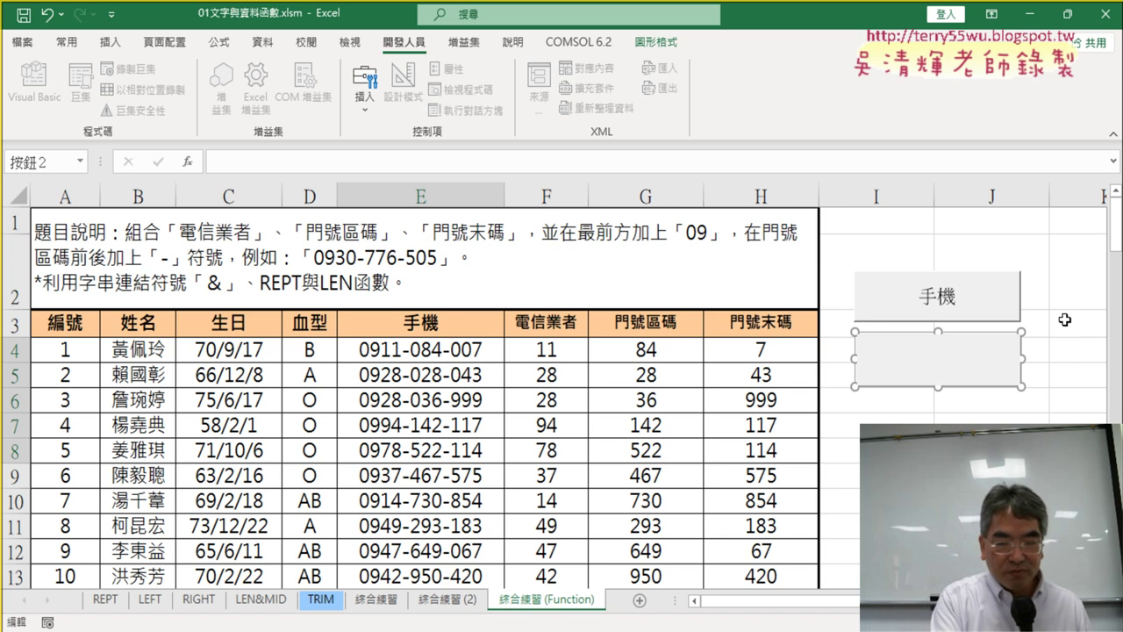
pyautogui.write('清除')
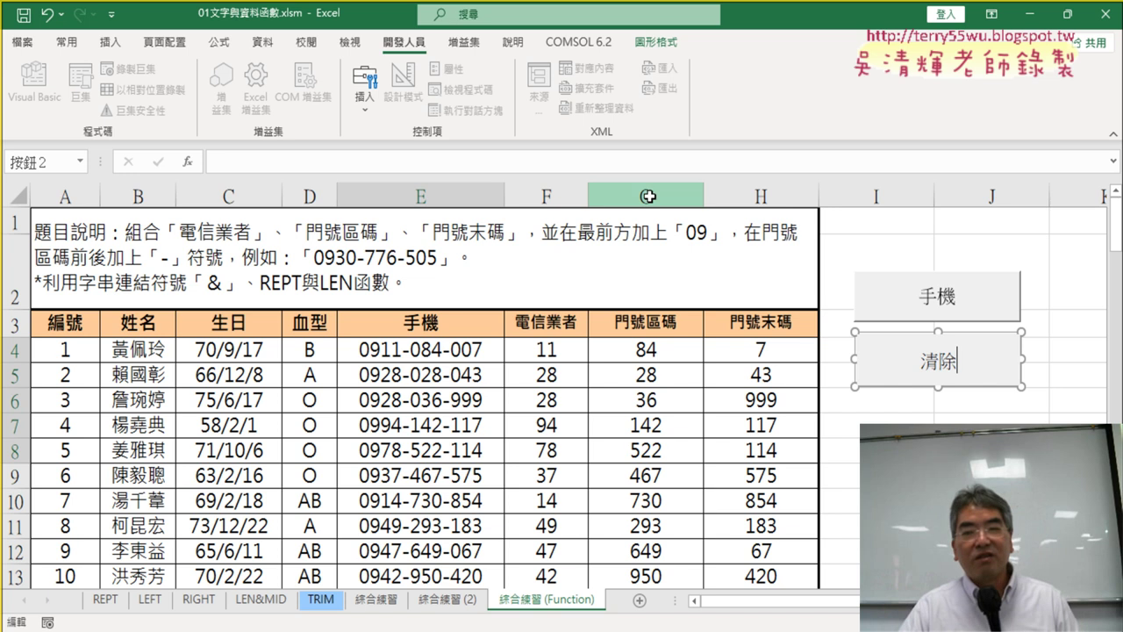
pyautogui.click(1026, 409)
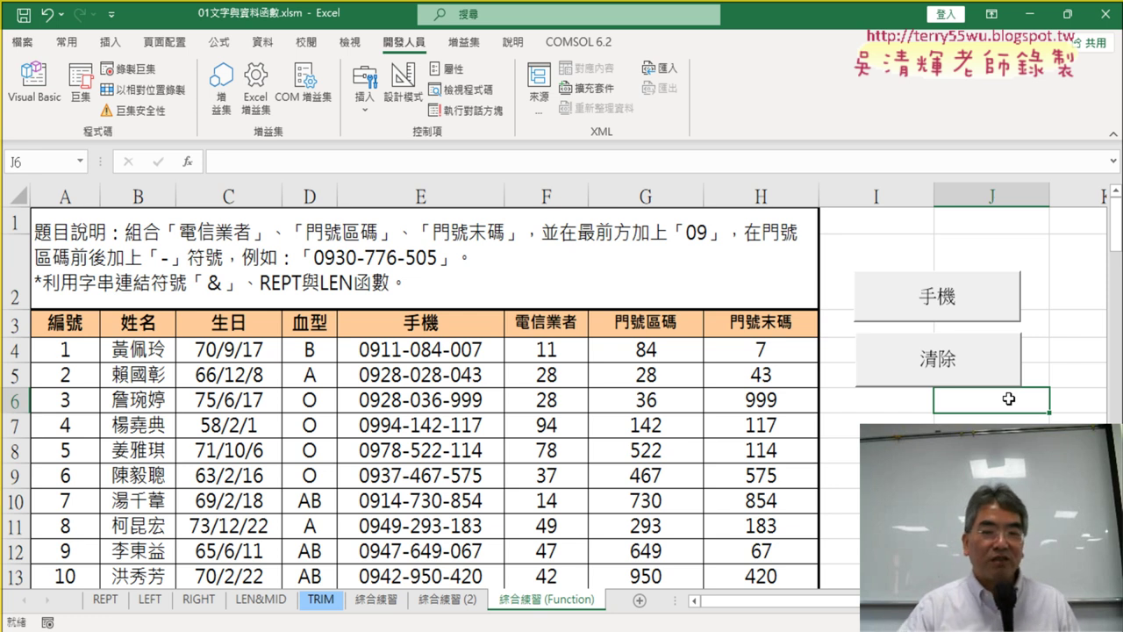
# Test the 清除, 手機 and 清除 buttons in turn, leaving column E4:E13 empty
pyautogui.click(997, 358)
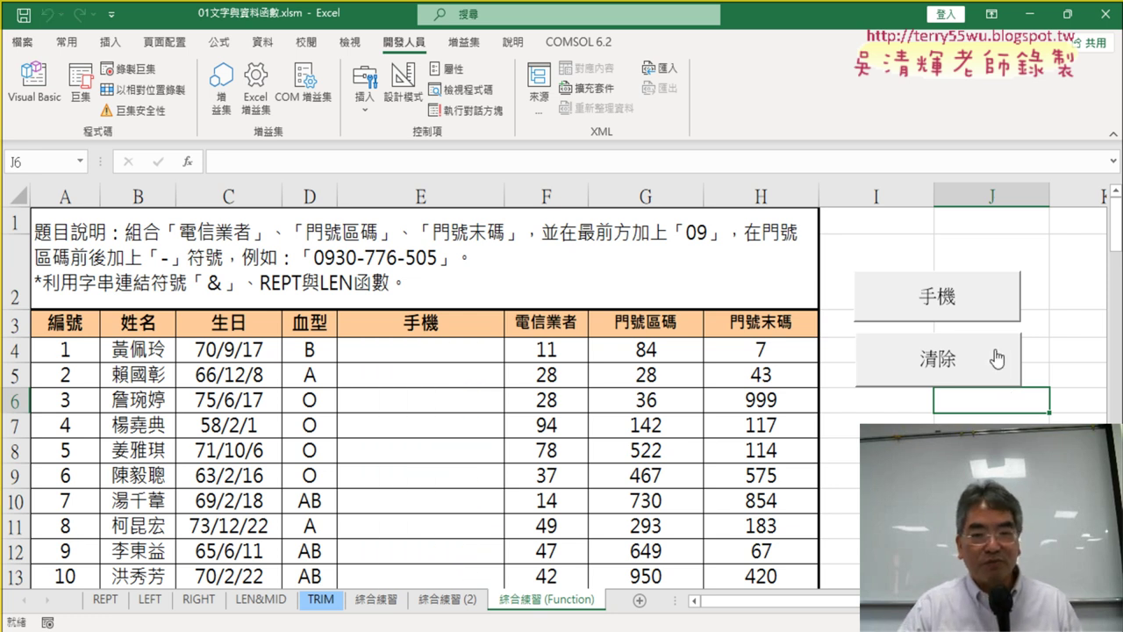
pyautogui.click(951, 305)
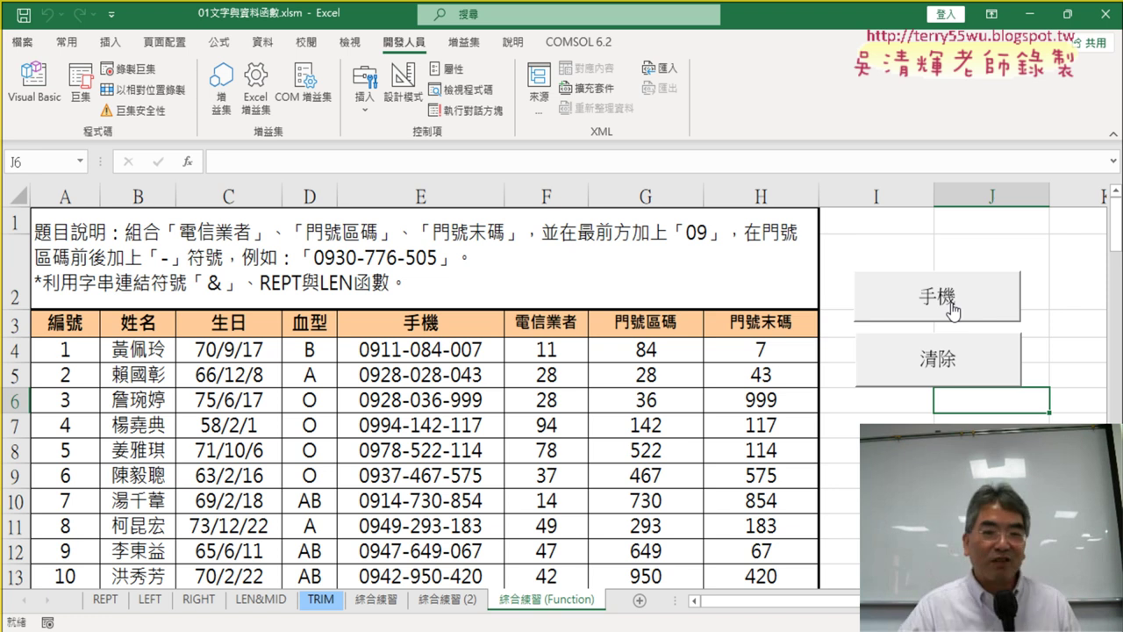
pyautogui.click(976, 373)
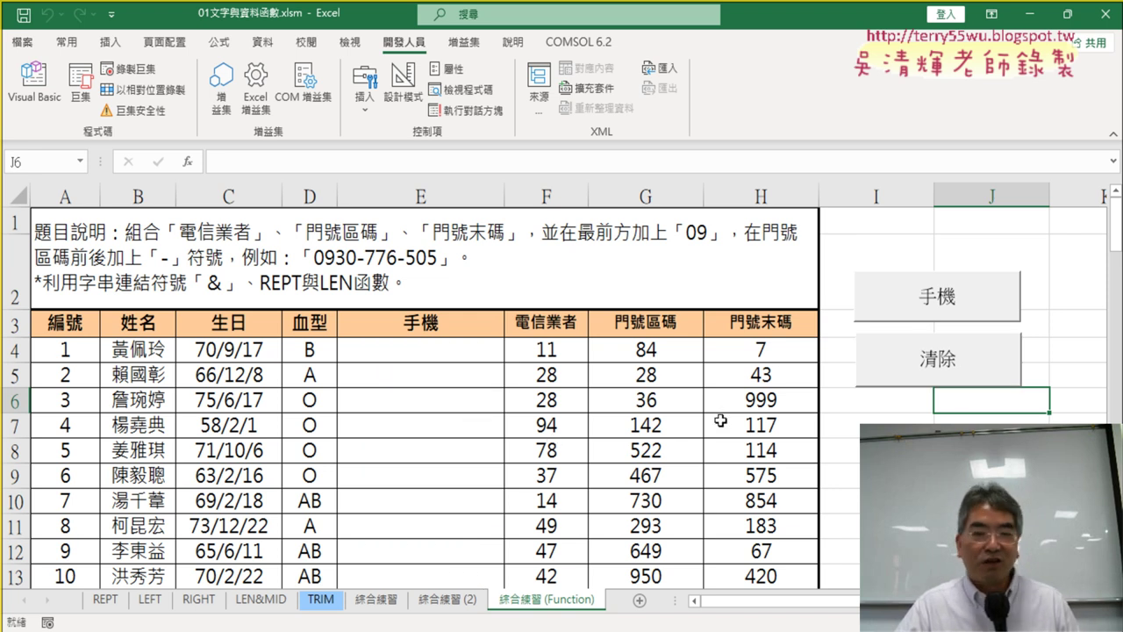
pyautogui.click(423, 349)
# Insert the user-defined function 手機函數 into E4 from the Insert Function dialog
pyautogui.click(196, 163)
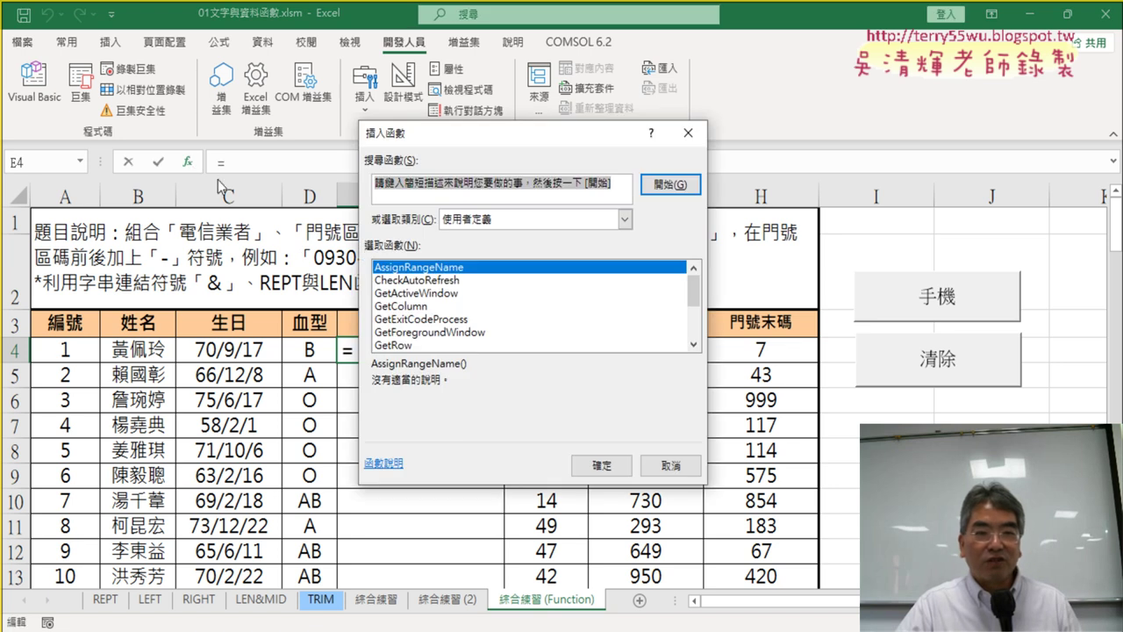
pyautogui.click(449, 221)
pyautogui.click(625, 219)
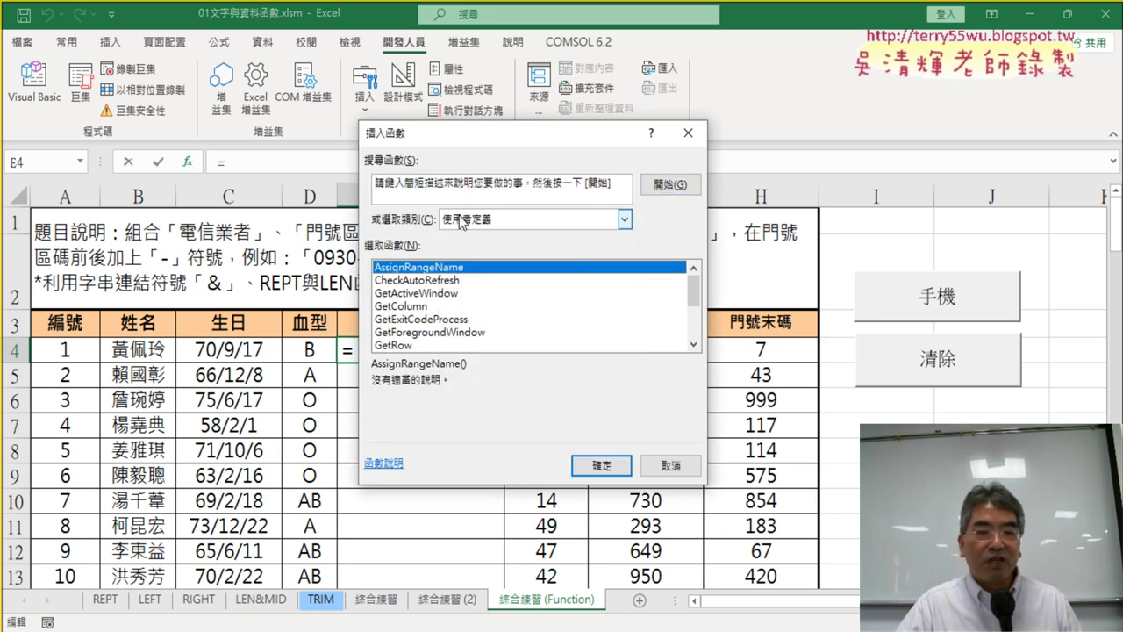
pyautogui.moveTo(692, 290); pyautogui.dragTo(692, 318)
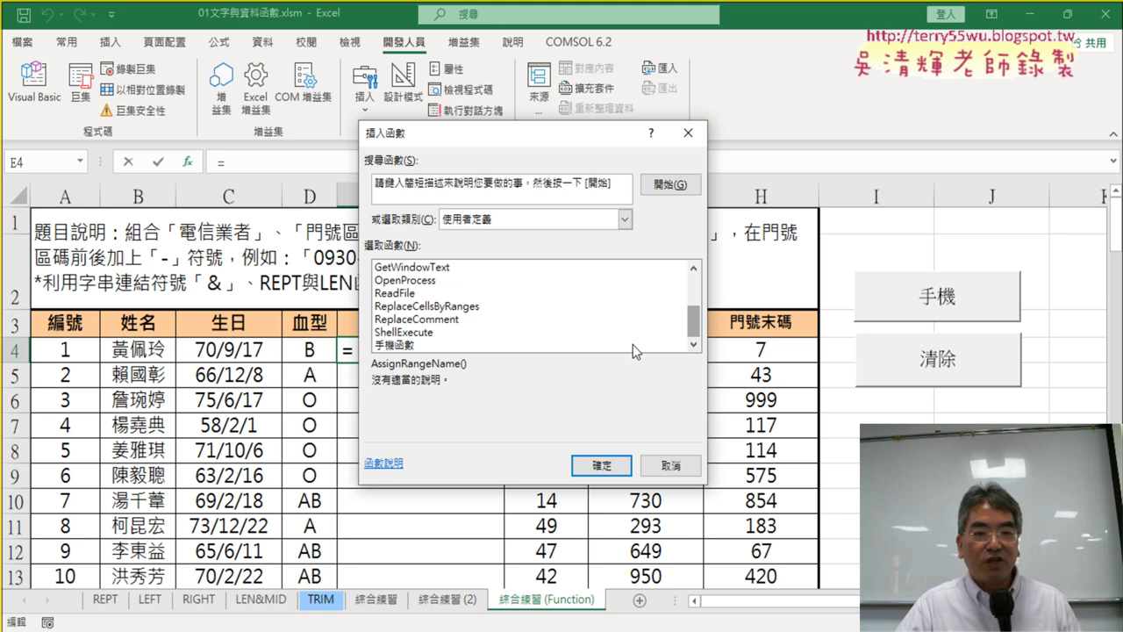
pyautogui.click(417, 345)
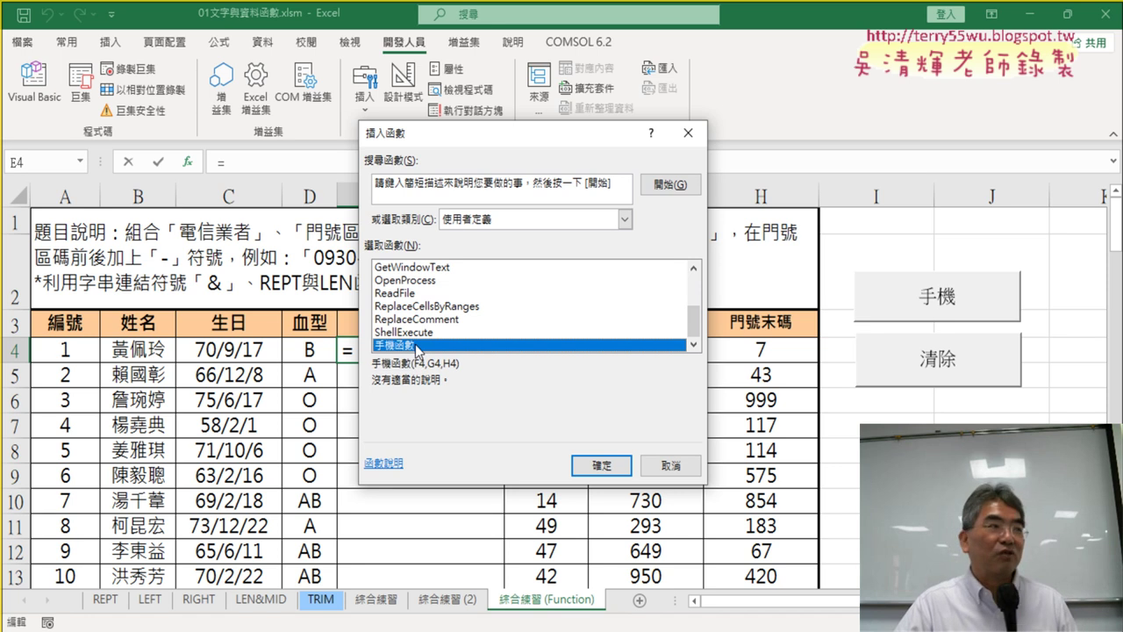
pyautogui.click(603, 467)
# Set 手機函數 arguments to F4, G4, H4 and fill the formula down to E13
pyautogui.moveTo(494, 170); pyautogui.dragTo(177, 46)
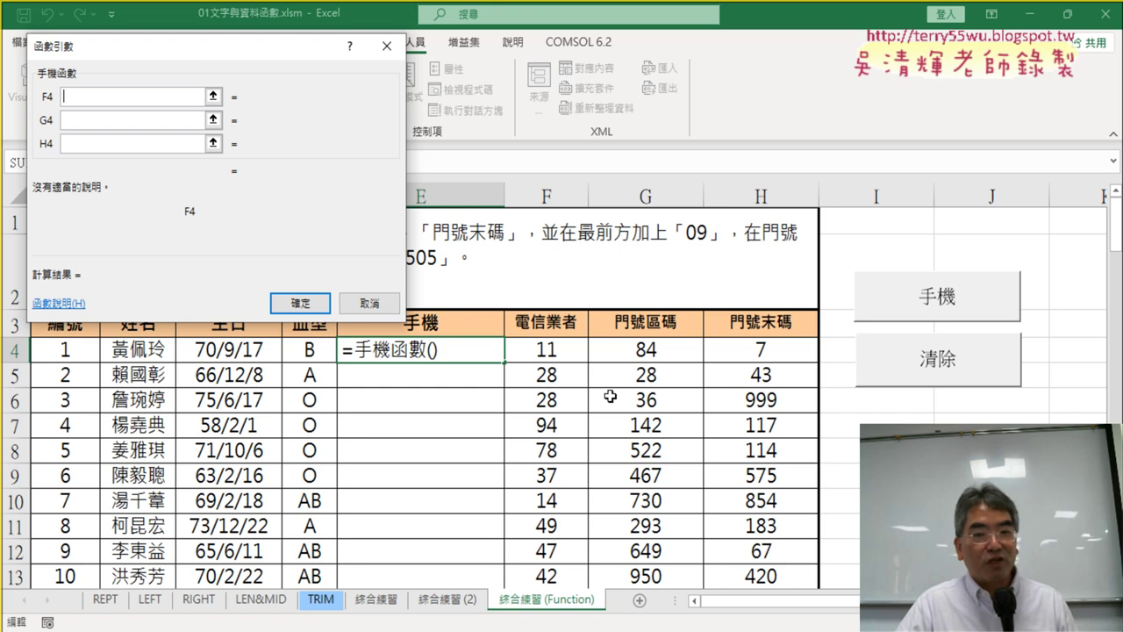
pyautogui.click(546, 352)
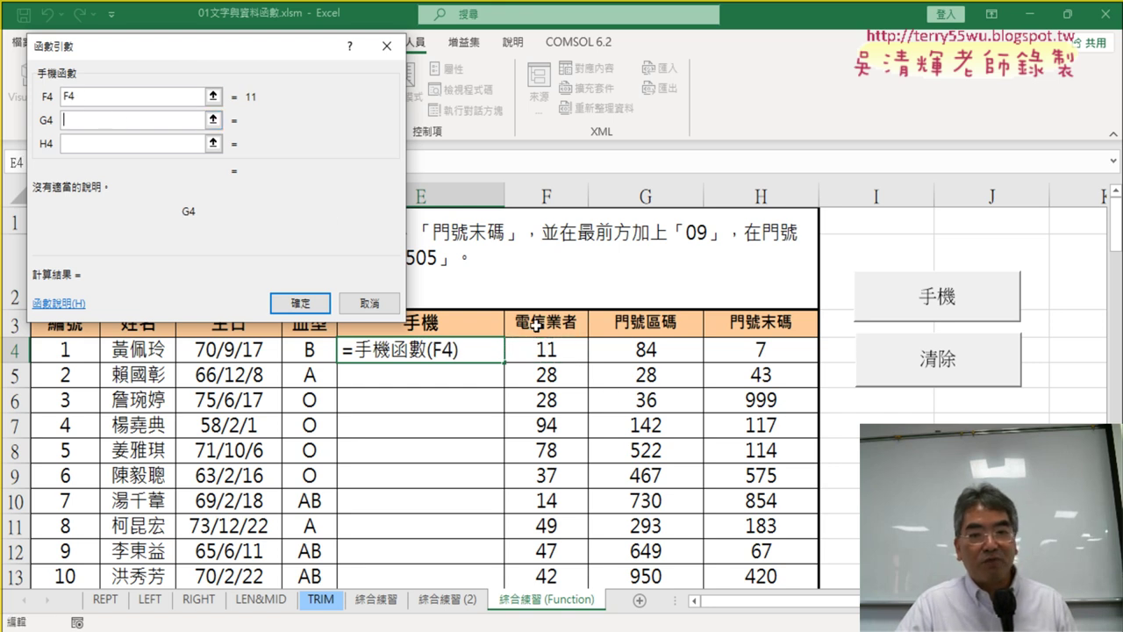
pyautogui.click(636, 353)
pyautogui.click(102, 148)
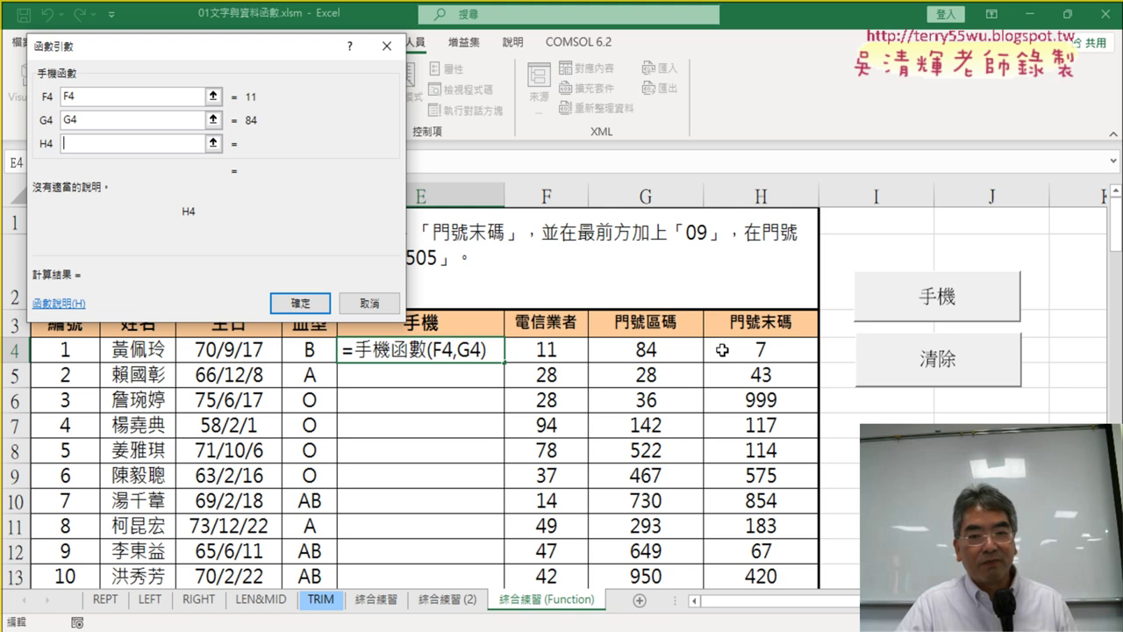
pyautogui.click(752, 351)
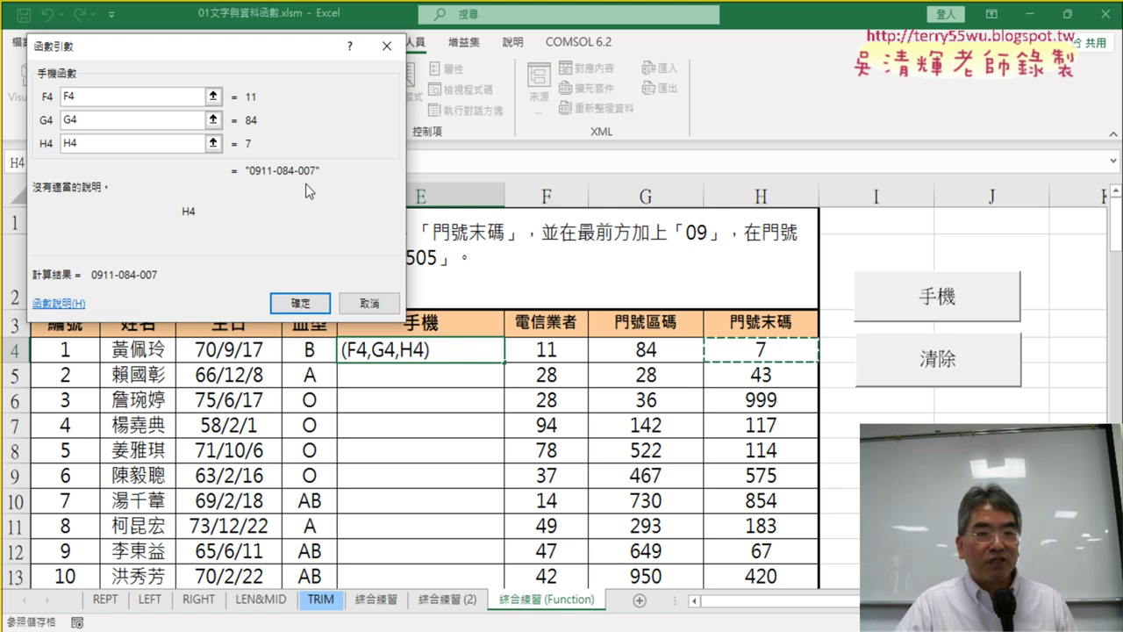
pyautogui.click(309, 303)
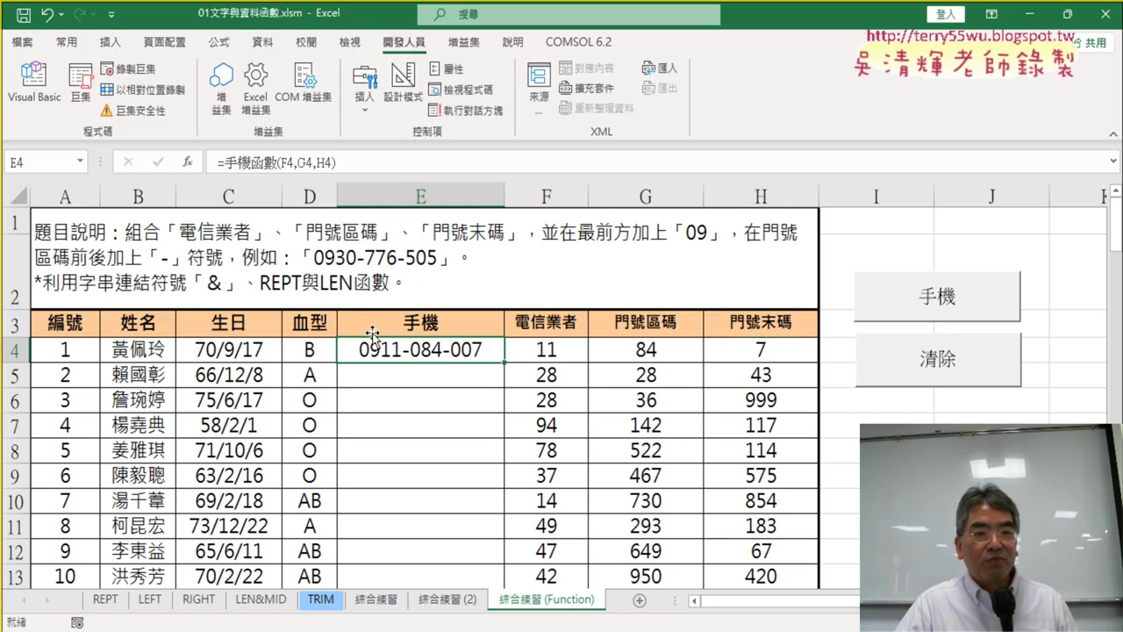
pyautogui.doubleClick(505, 362)
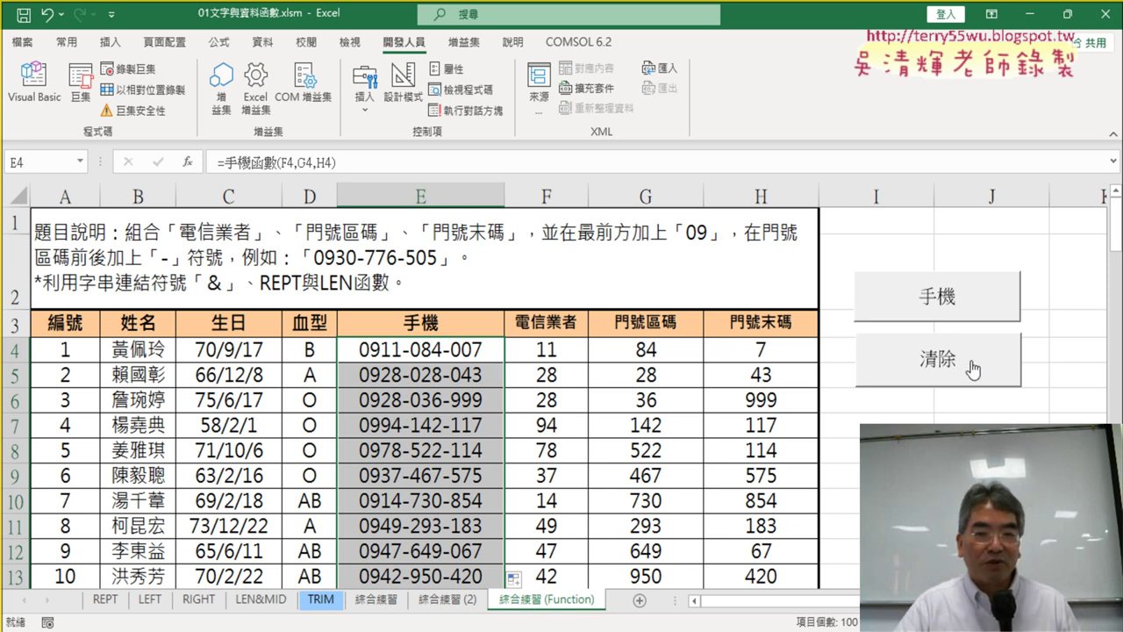
pyautogui.click(430, 350)
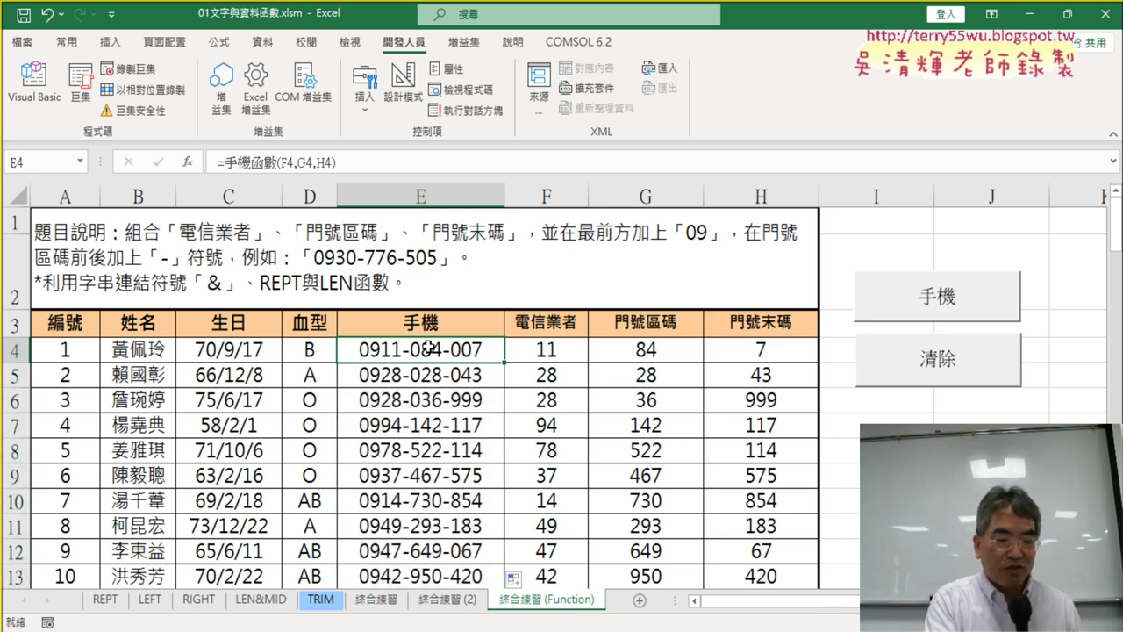
pyautogui.moveTo(356, 172)
pyautogui.mouseDown()
pyautogui.moveTo(362, 160)
pyautogui.moveTo(351, 184)
pyautogui.mouseUp()
pyautogui.moveTo(386, 360); pyautogui.dragTo(441, 343)
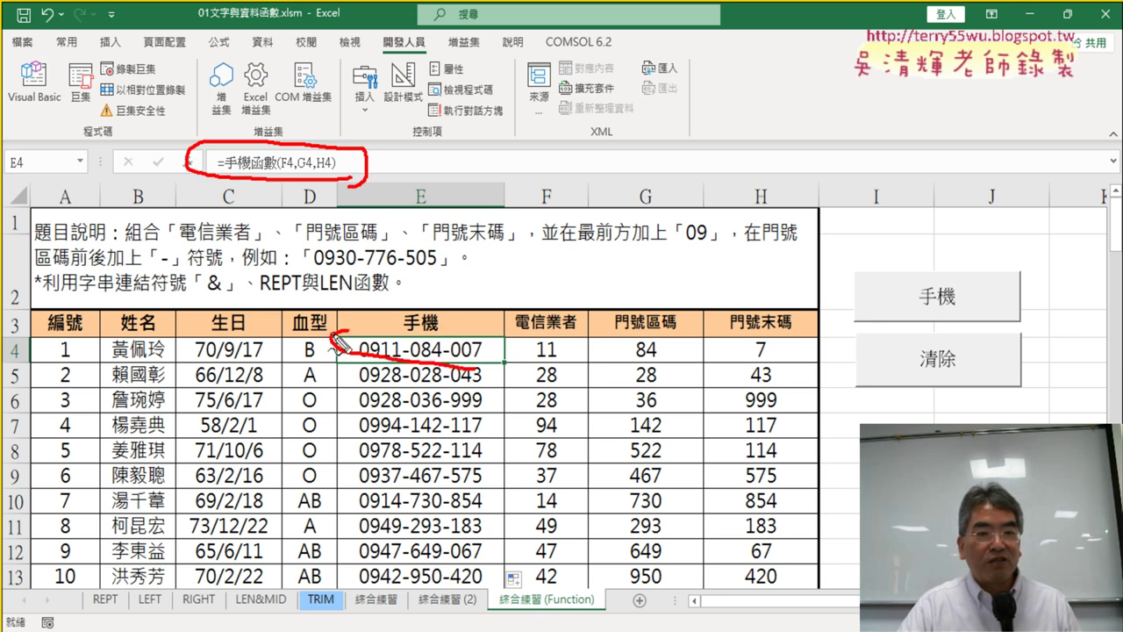
pyautogui.moveTo(334, 338)
pyautogui.mouseDown()
pyautogui.moveTo(312, 191)
pyautogui.moveTo(325, 184)
pyautogui.moveTo(360, 203)
pyautogui.mouseUp()
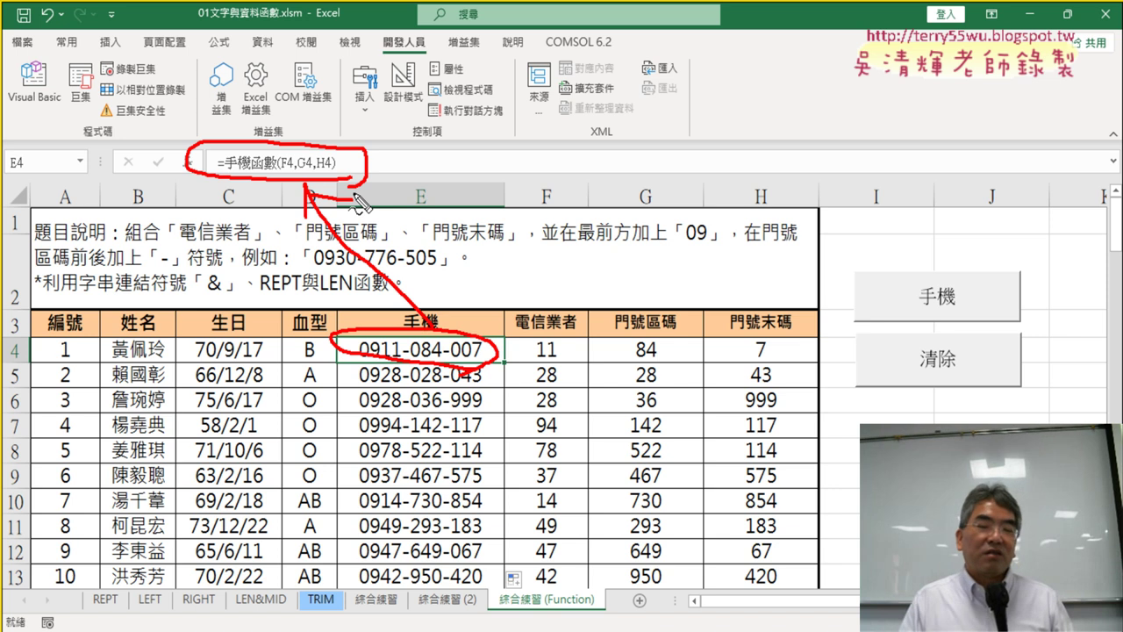
pyautogui.press('Escape')
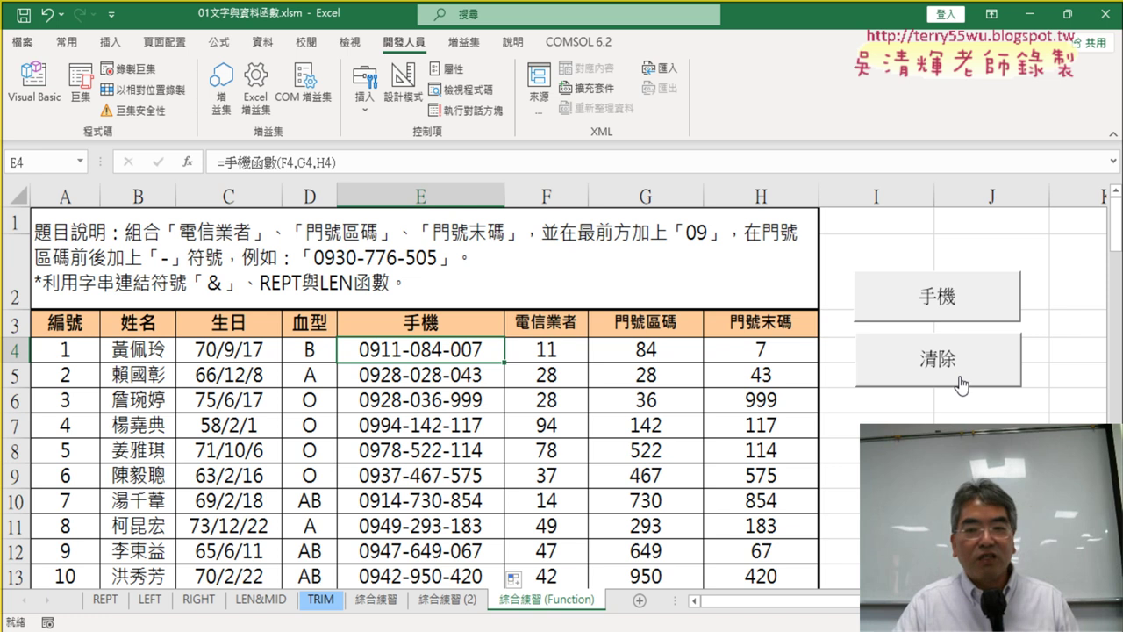
pyautogui.click(932, 367)
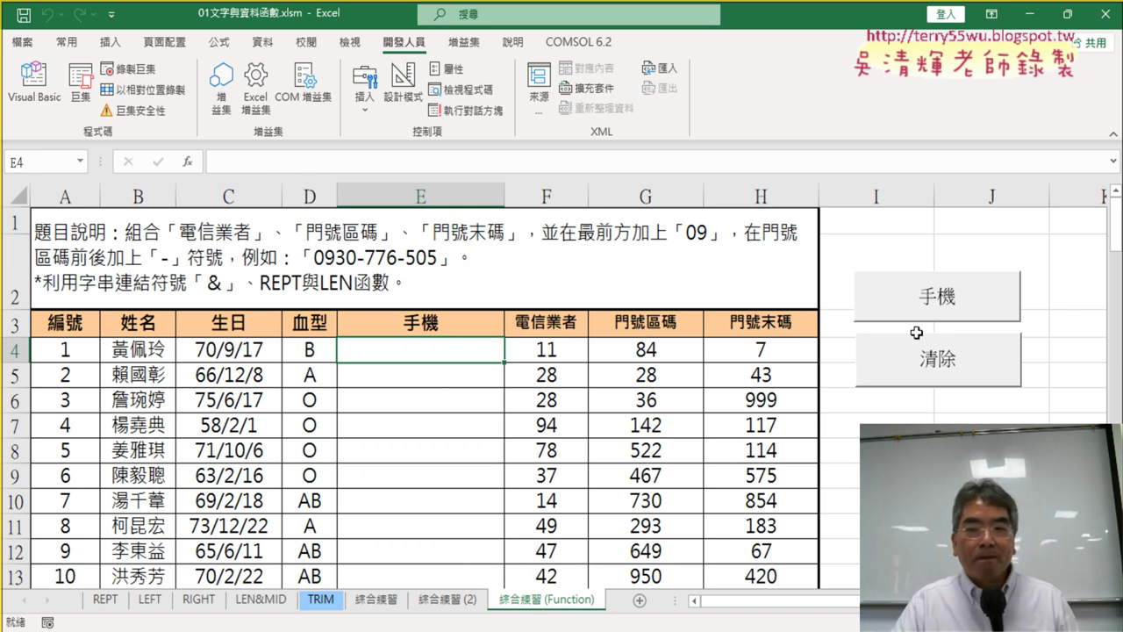
pyautogui.click(939, 294)
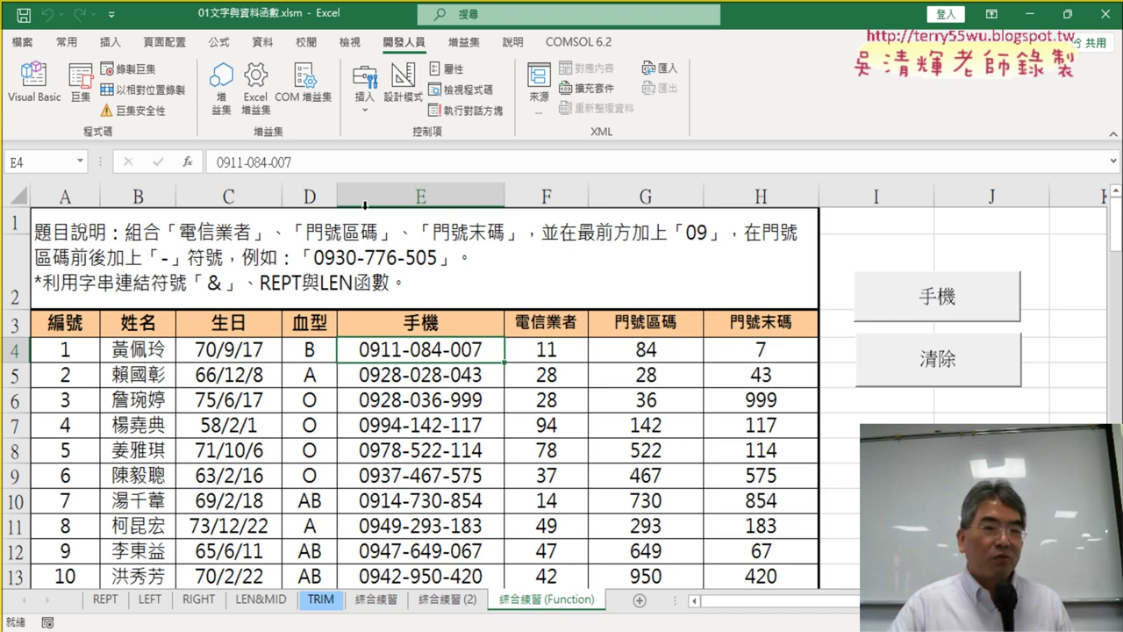
pyautogui.click(38, 102)
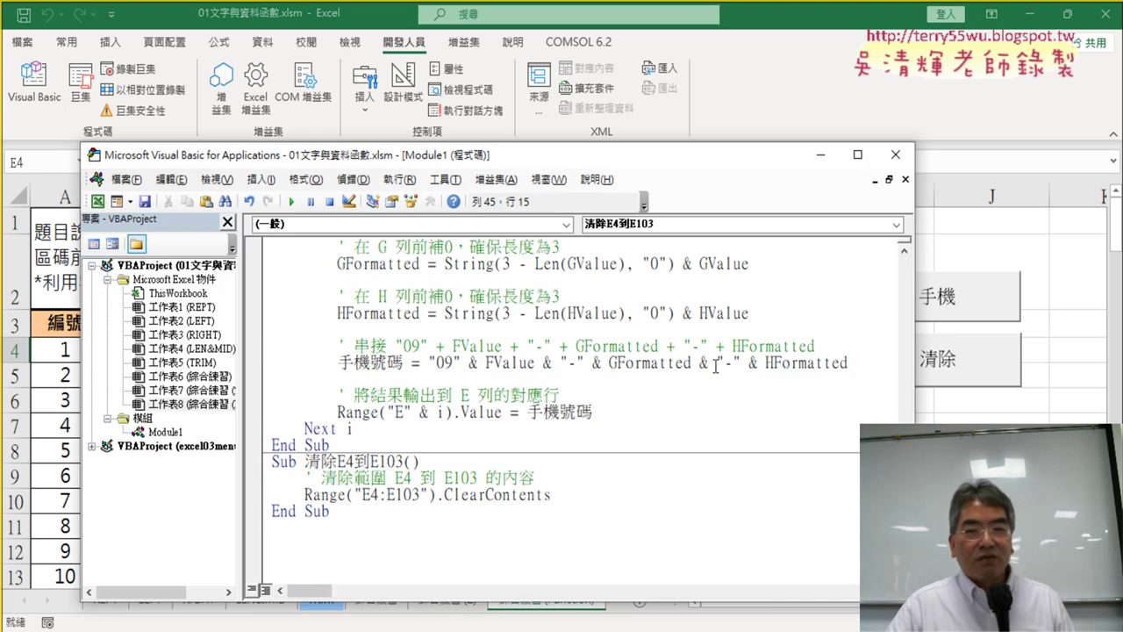
pyautogui.click(857, 155)
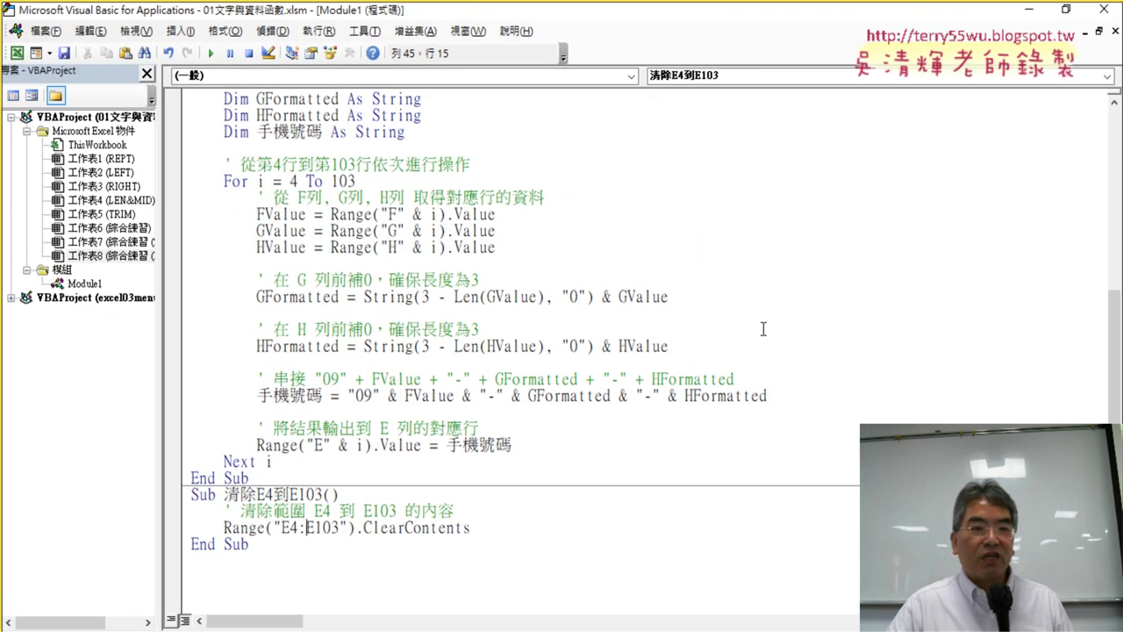
pyautogui.scroll(5, 759, 334)
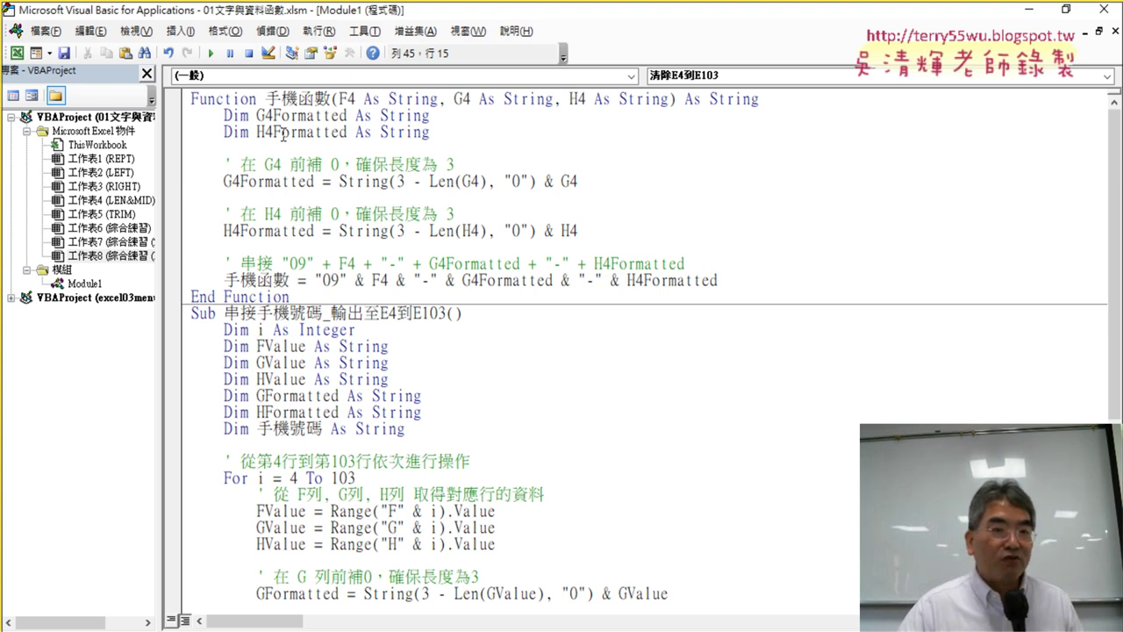
pyautogui.doubleClick(227, 164)
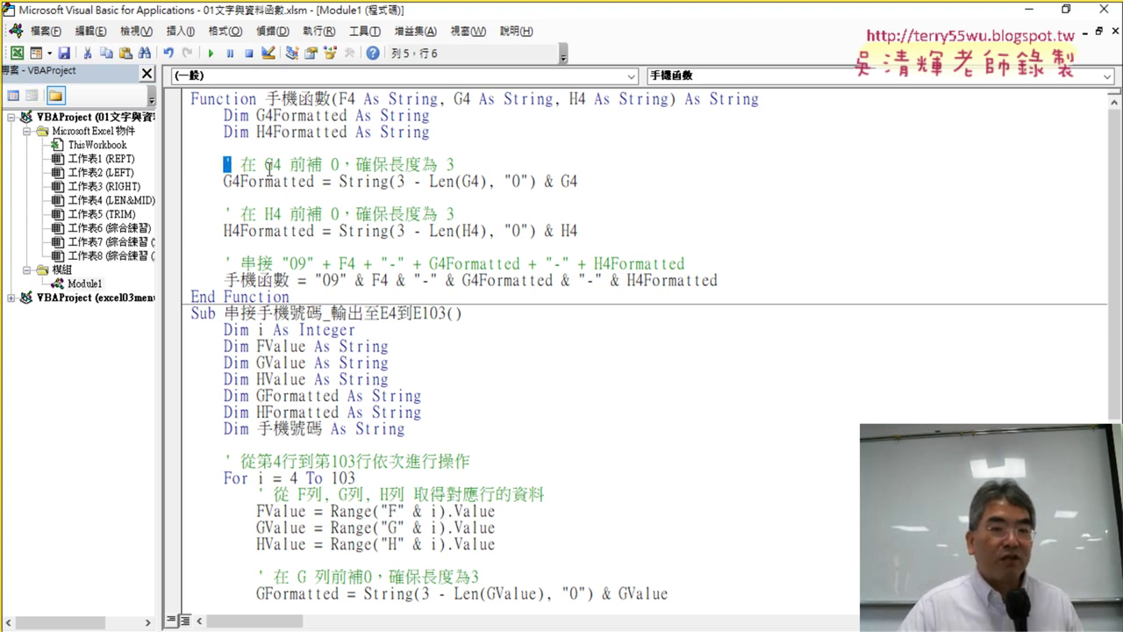
pyautogui.moveTo(460, 165); pyautogui.dragTo(235, 161)
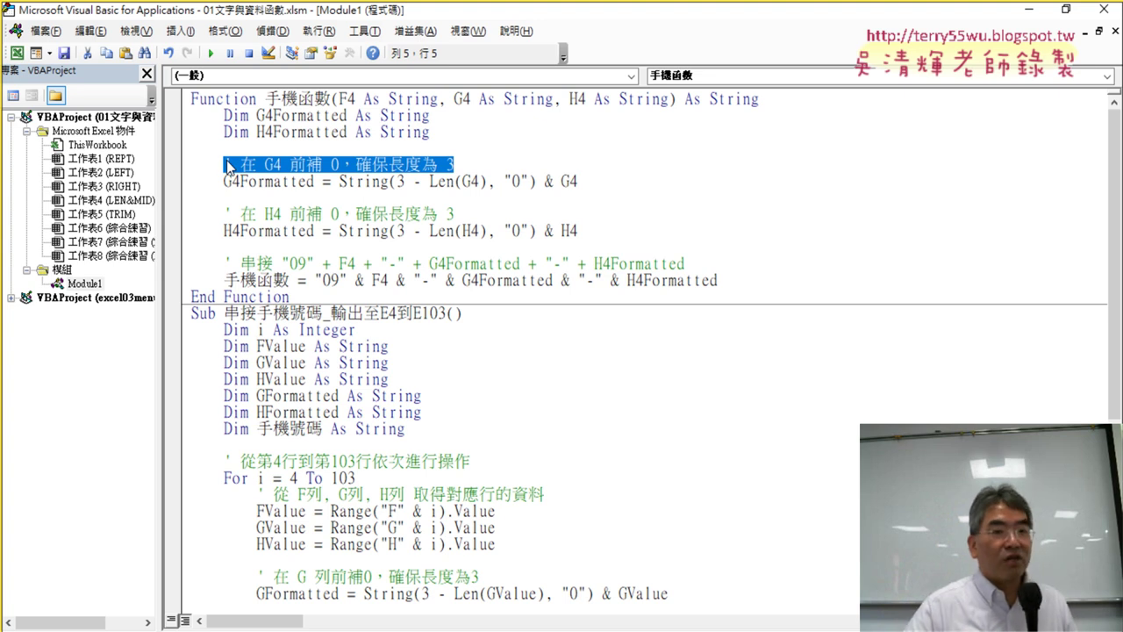
pyautogui.click(504, 162)
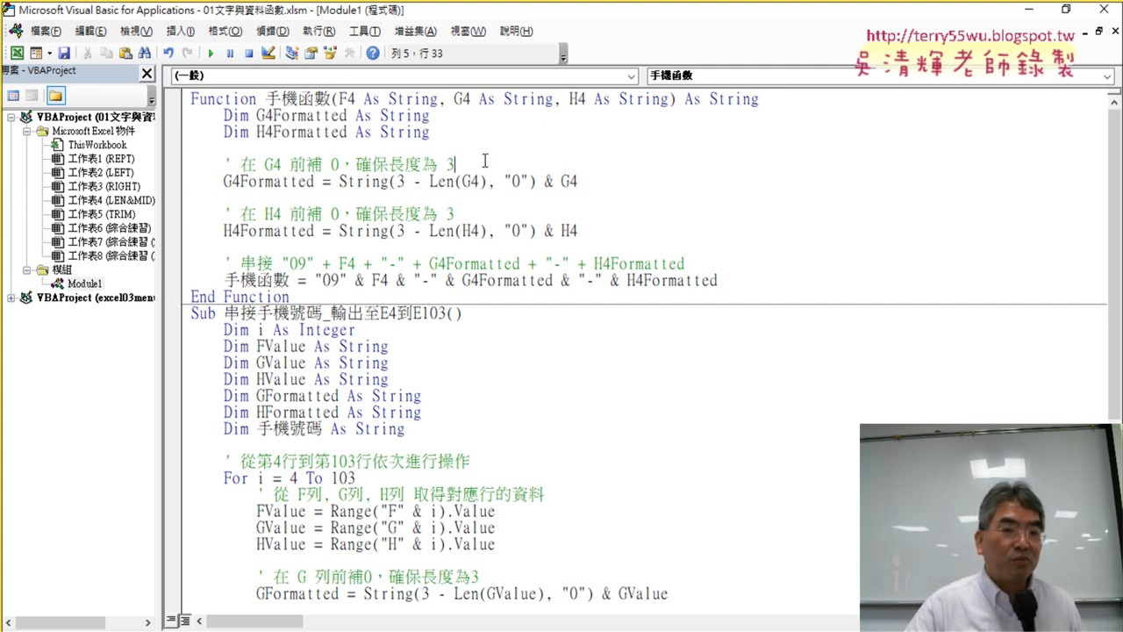
pyautogui.moveTo(485, 160); pyautogui.dragTo(190, 164)
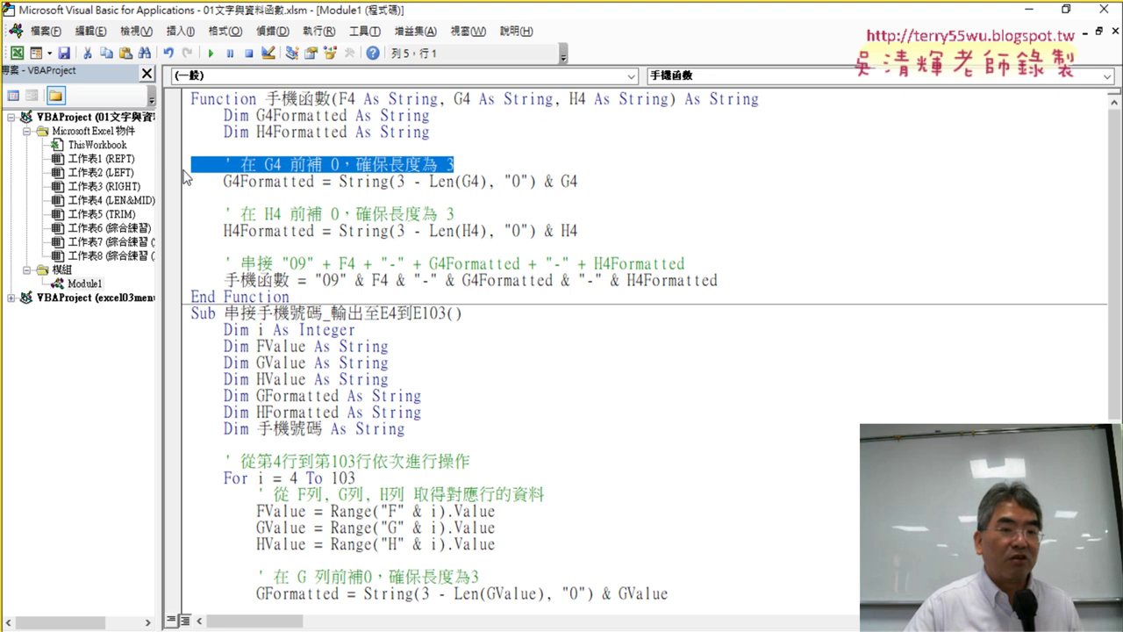
pyautogui.press('Delete')
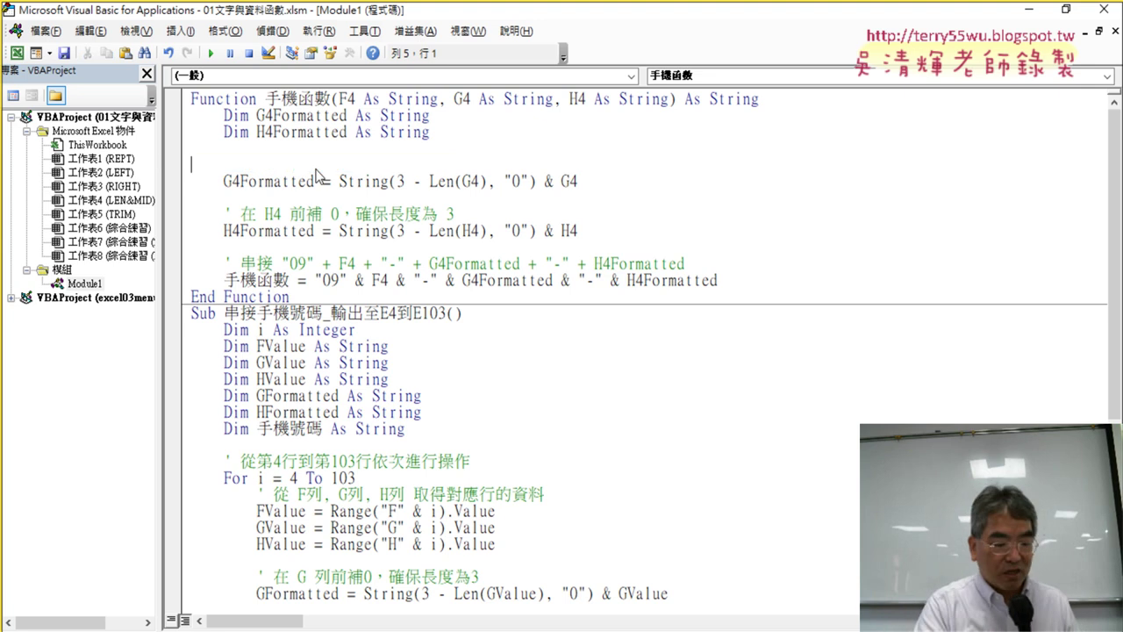
pyautogui.hotkey('ctrl', 'z')
pyautogui.click(336, 165)
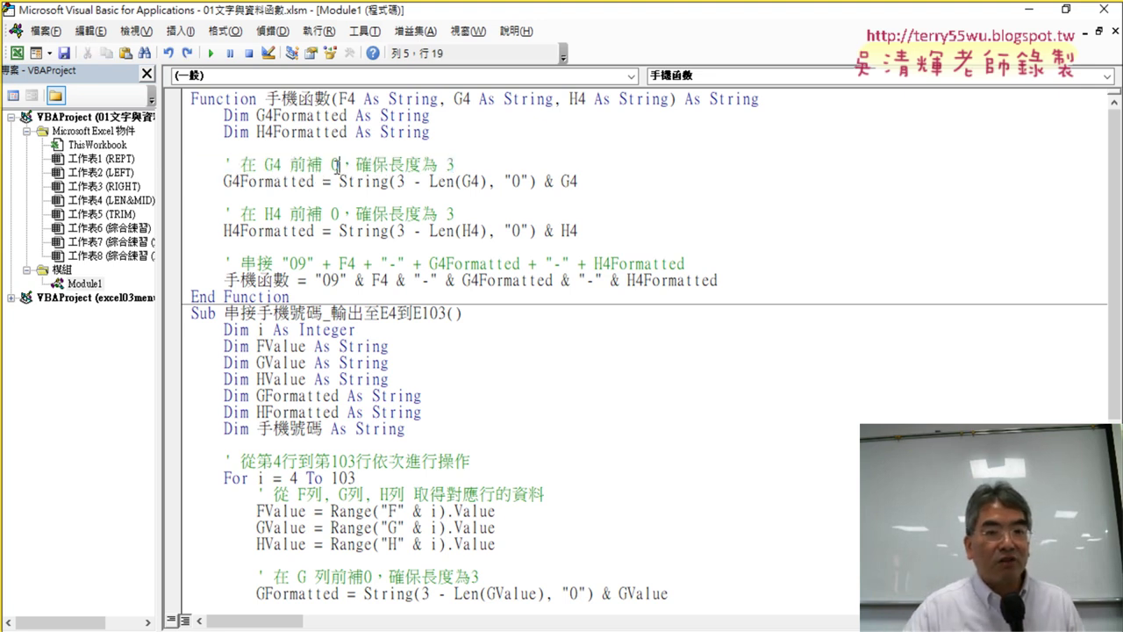
pyautogui.moveTo(237, 166); pyautogui.dragTo(225, 165)
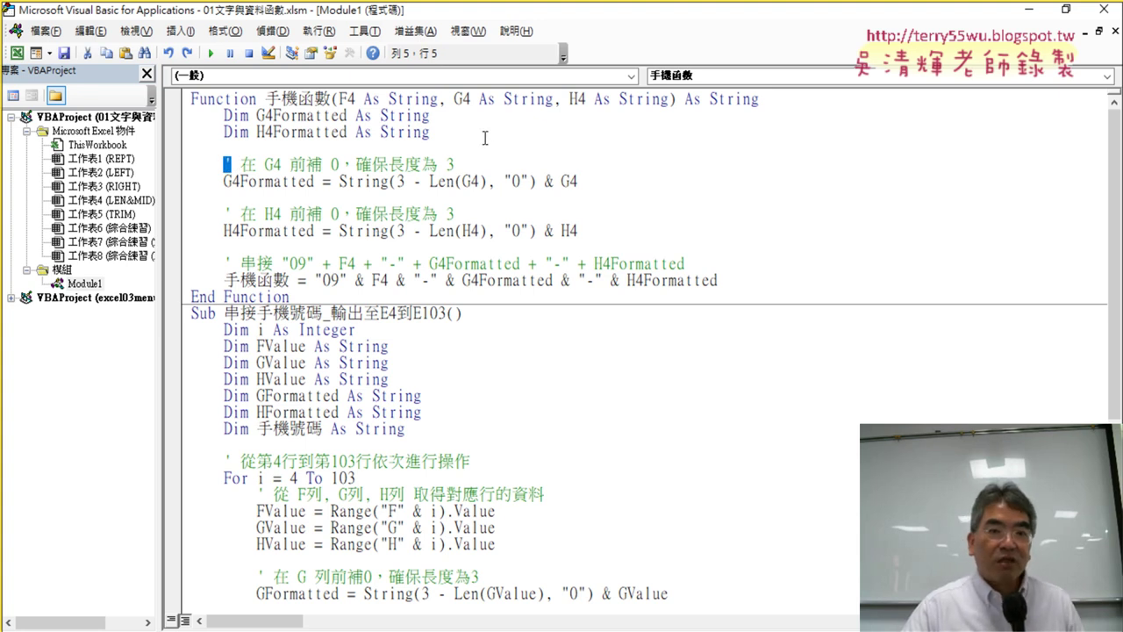
pyautogui.press('Up')
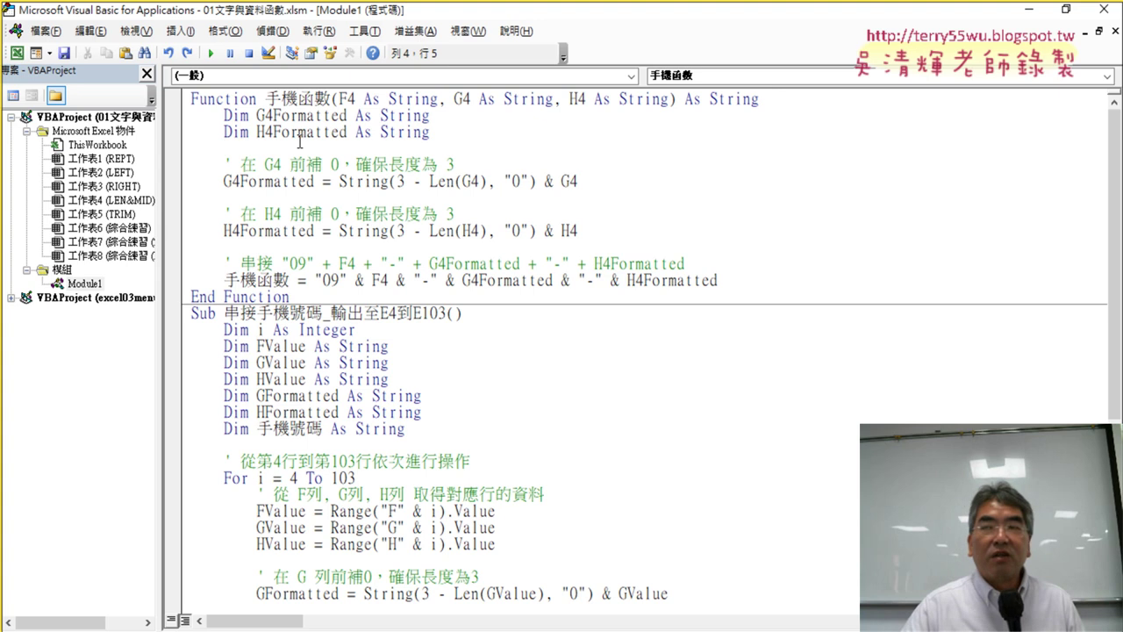
pyautogui.hotkey('shift', 'Up')
pyautogui.hotkey('shift', 'Up')
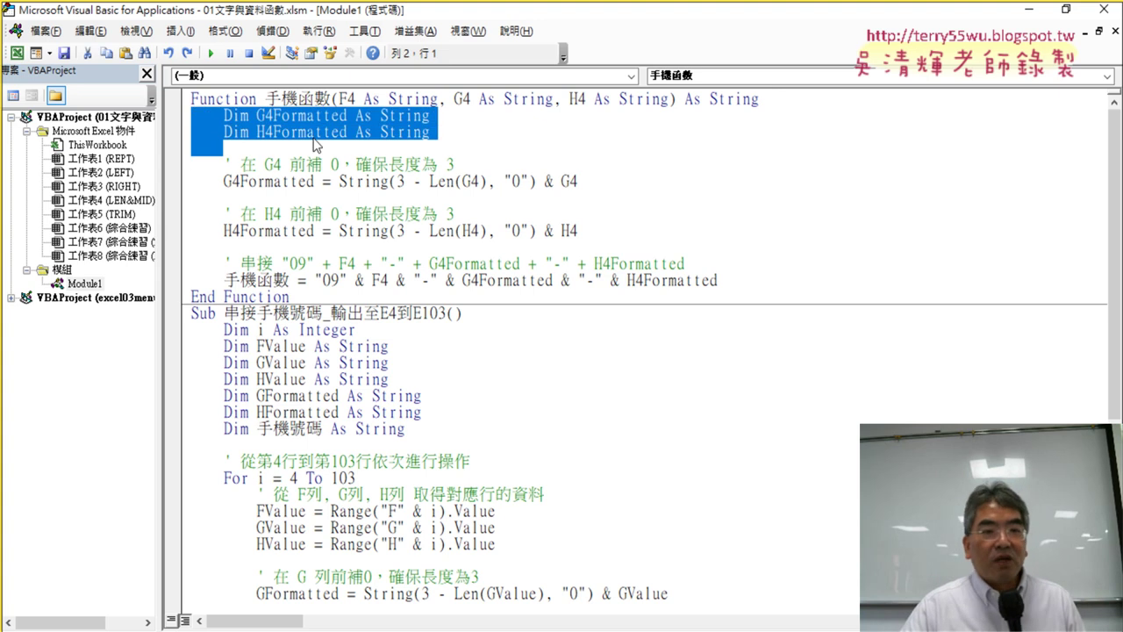
pyautogui.click(262, 132)
pyautogui.moveTo(249, 115); pyautogui.dragTo(223, 115)
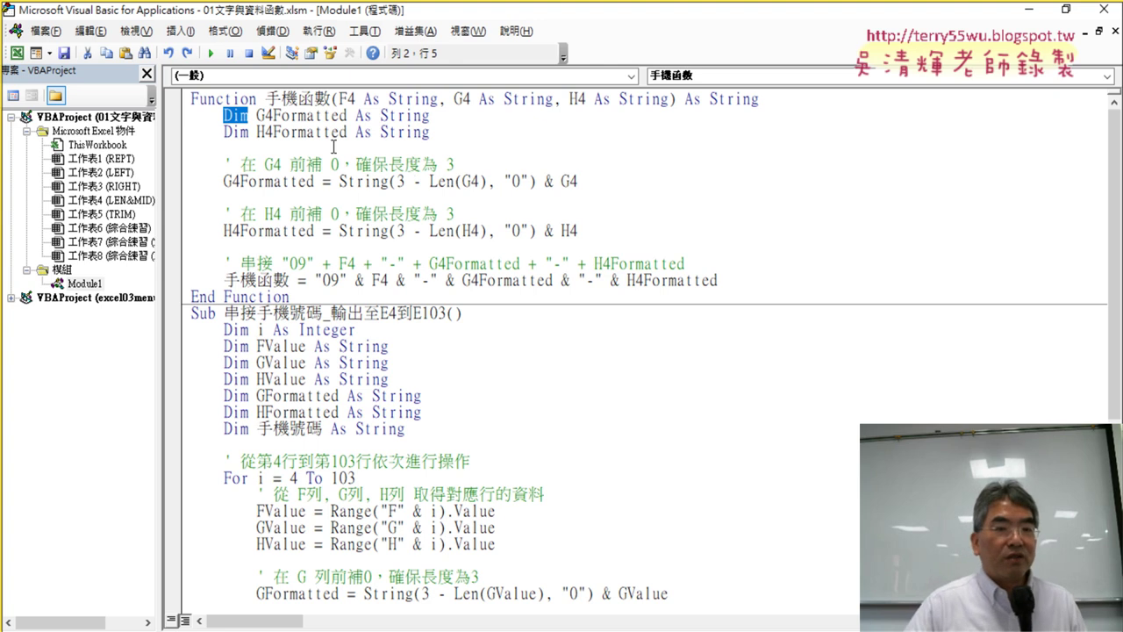
pyautogui.moveTo(256, 115); pyautogui.dragTo(349, 115)
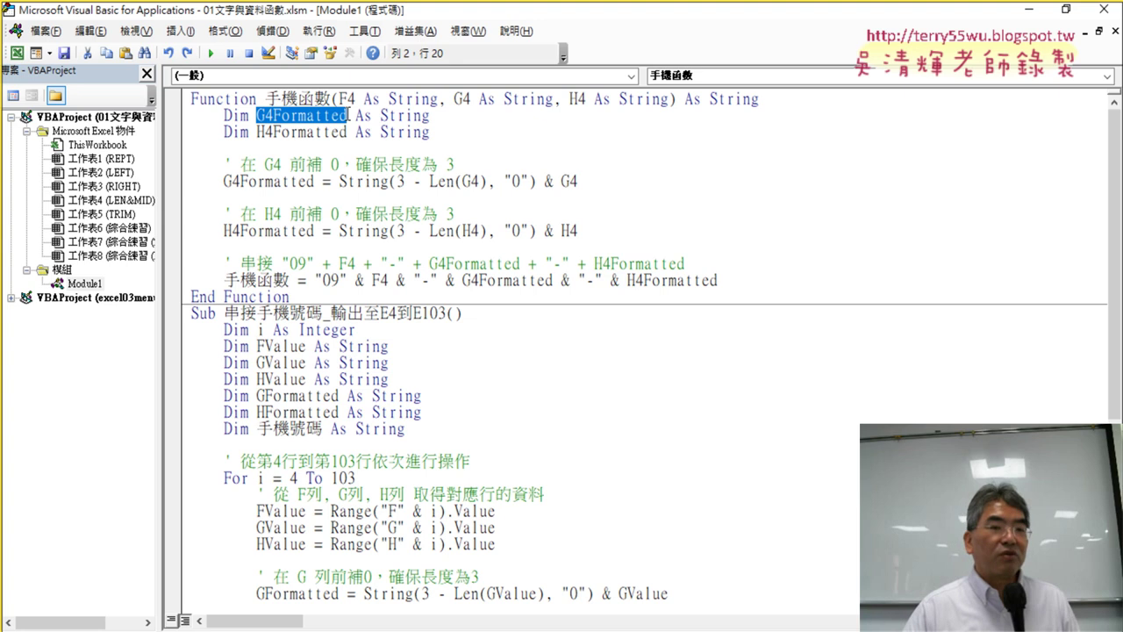
pyautogui.moveTo(431, 132); pyautogui.dragTo(184, 117)
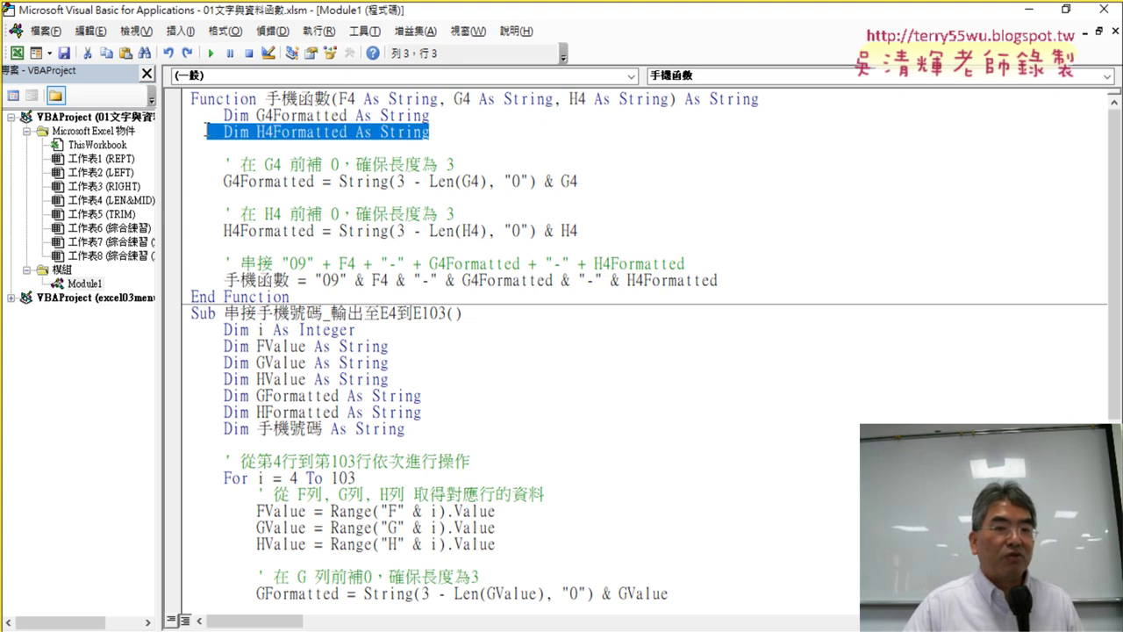
pyautogui.click(413, 134)
pyautogui.moveTo(430, 115); pyautogui.dragTo(381, 115)
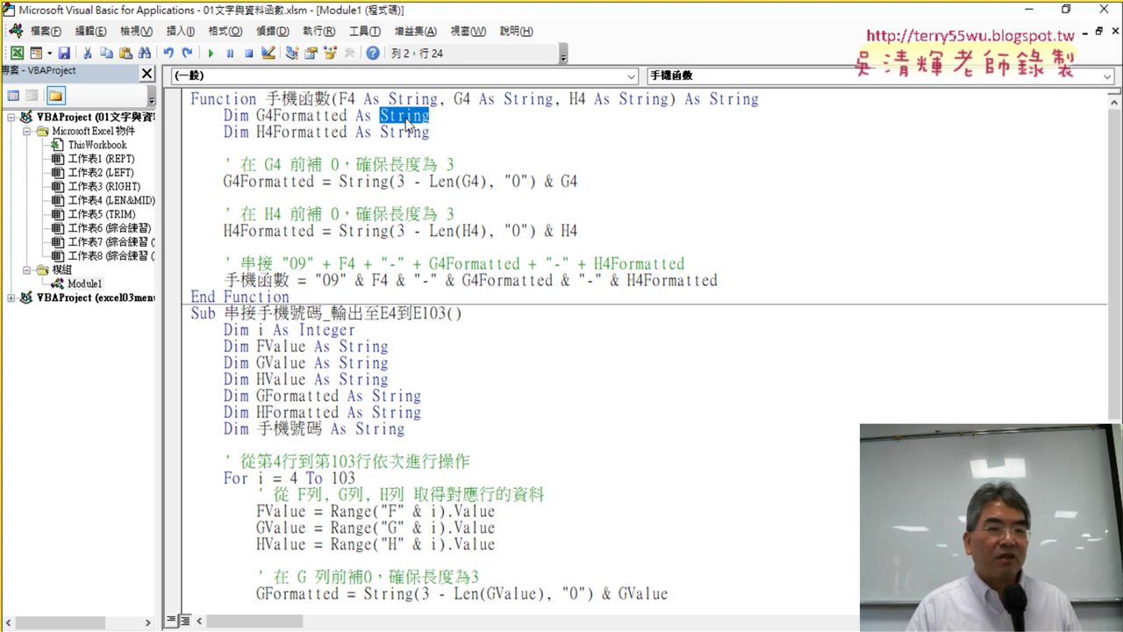
pyautogui.moveTo(443, 146); pyautogui.dragTo(185, 117)
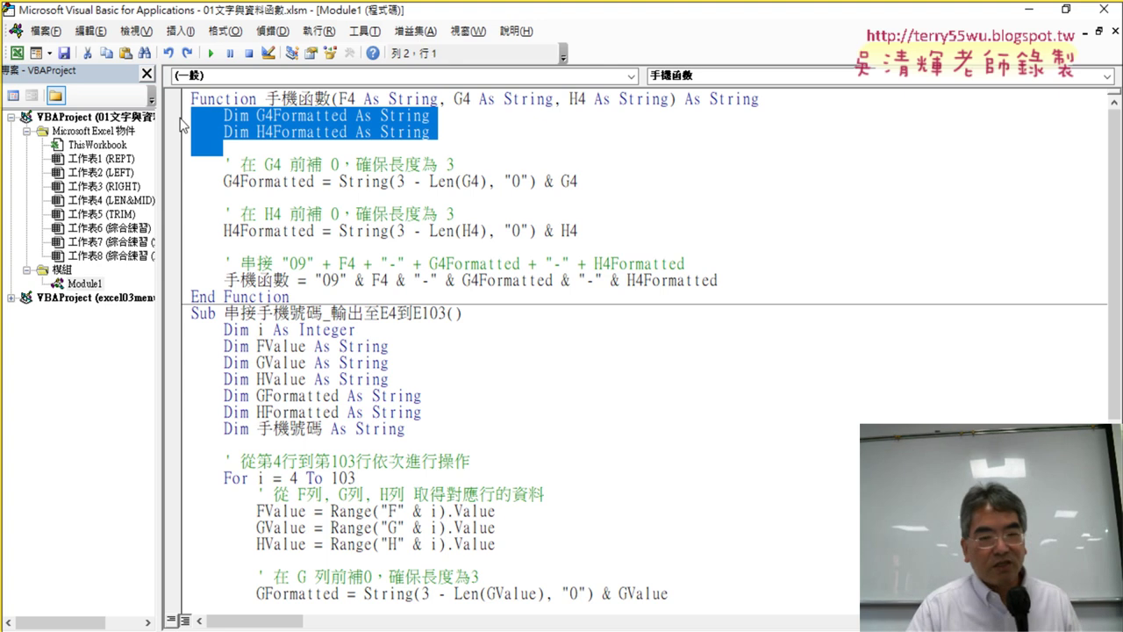
# Delete the two Dim lines and the blank lines from 手機函數
pyautogui.press('Delete')
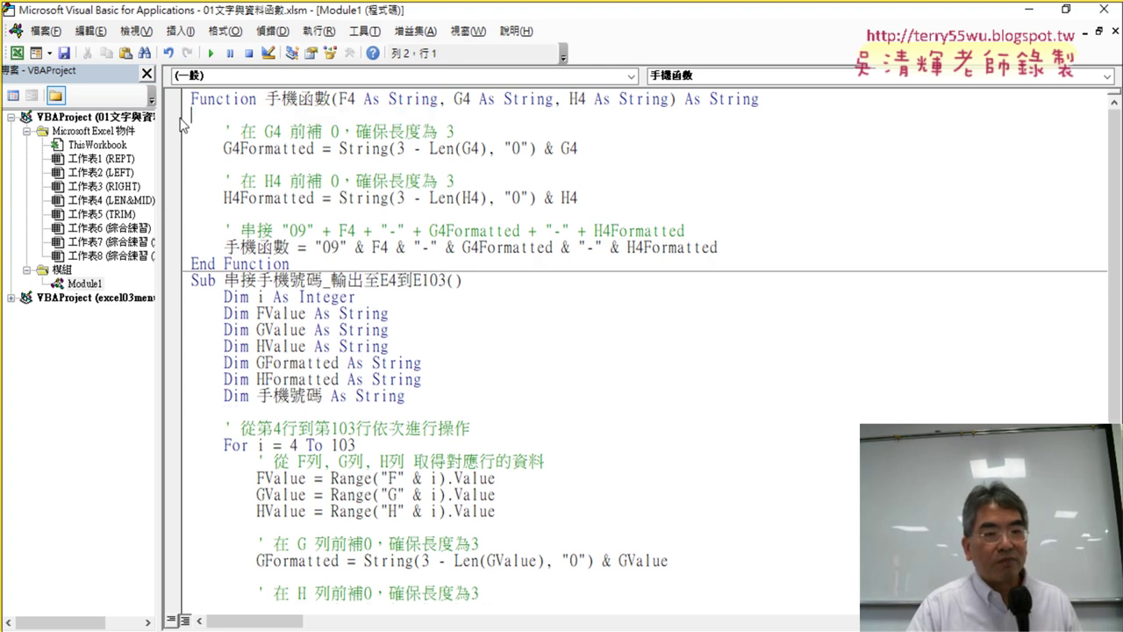
pyautogui.press('Delete')
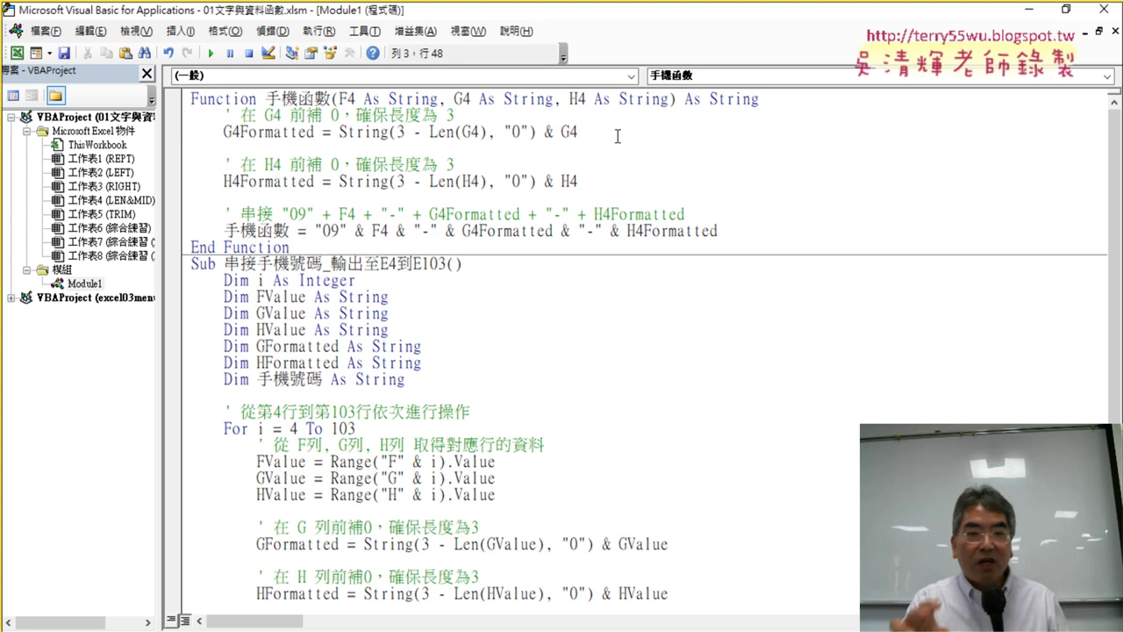
pyautogui.press('Delete')
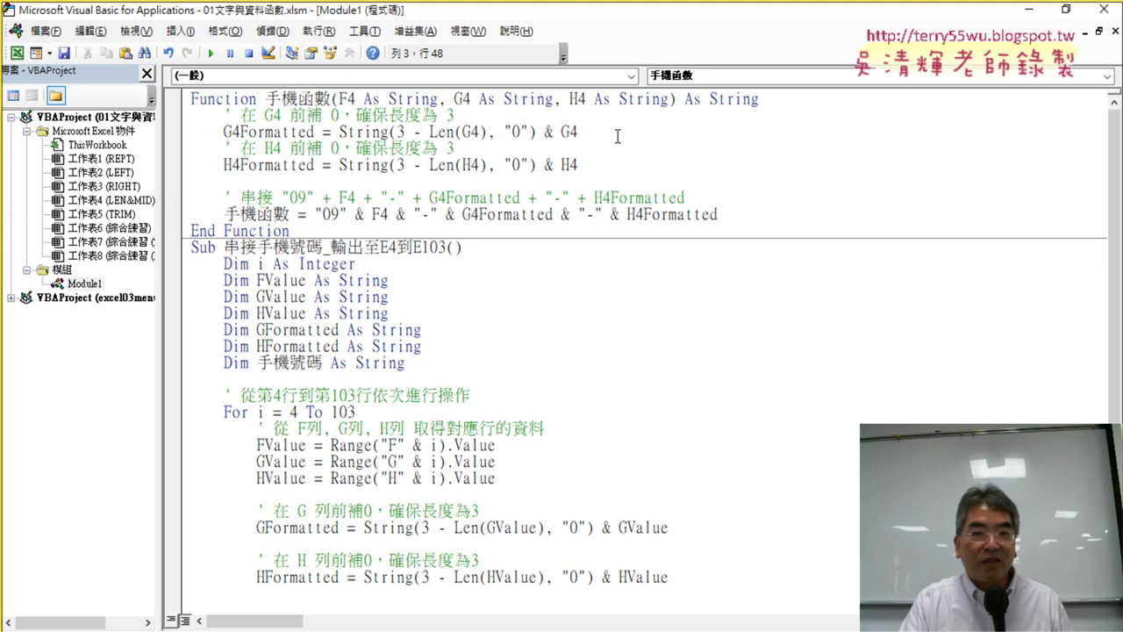
pyautogui.press('Delete')
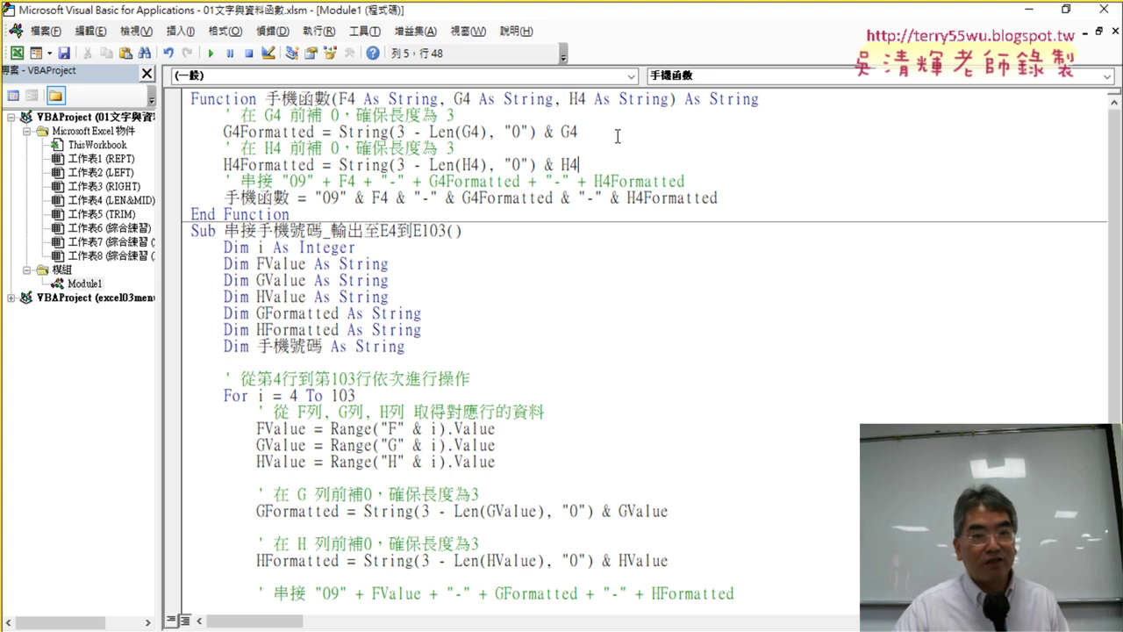
# Highlight the G4/H4 zero-padding and phone-number expressions, then restore the editor window size
pyautogui.moveTo(590, 132); pyautogui.dragTo(342, 131)
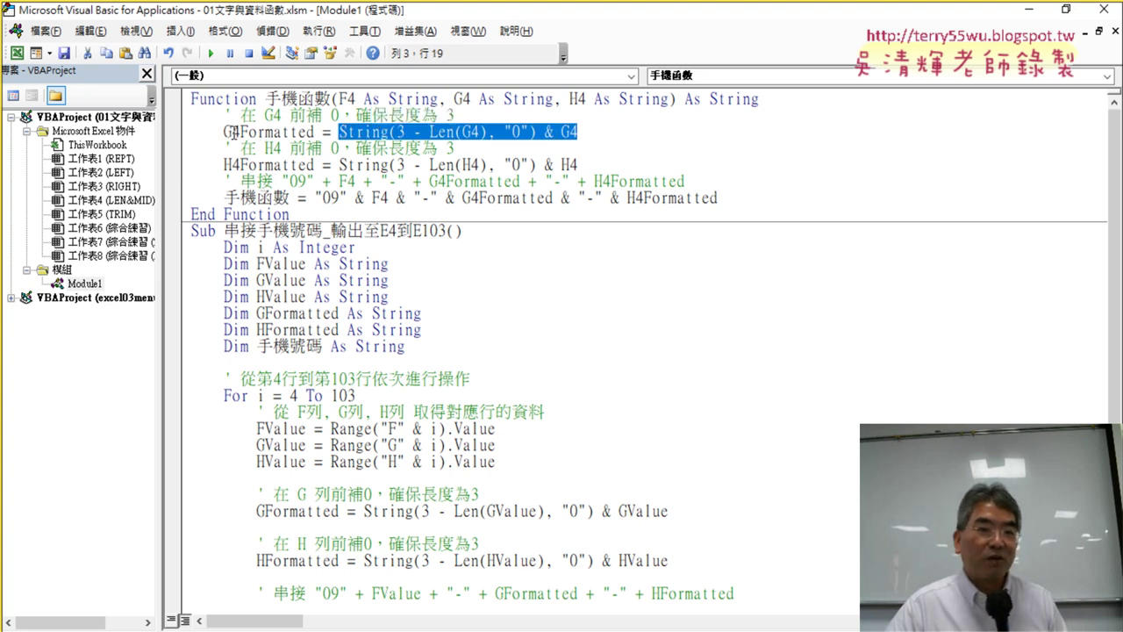
pyautogui.moveTo(225, 132); pyautogui.dragTo(318, 131)
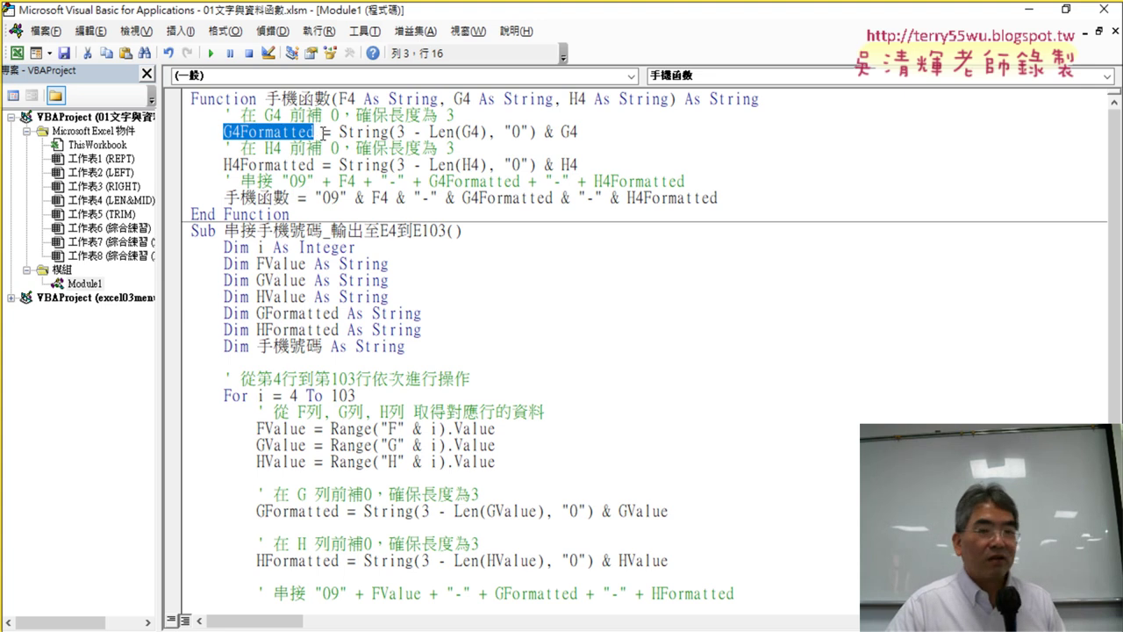
pyautogui.moveTo(577, 164); pyautogui.dragTo(338, 164)
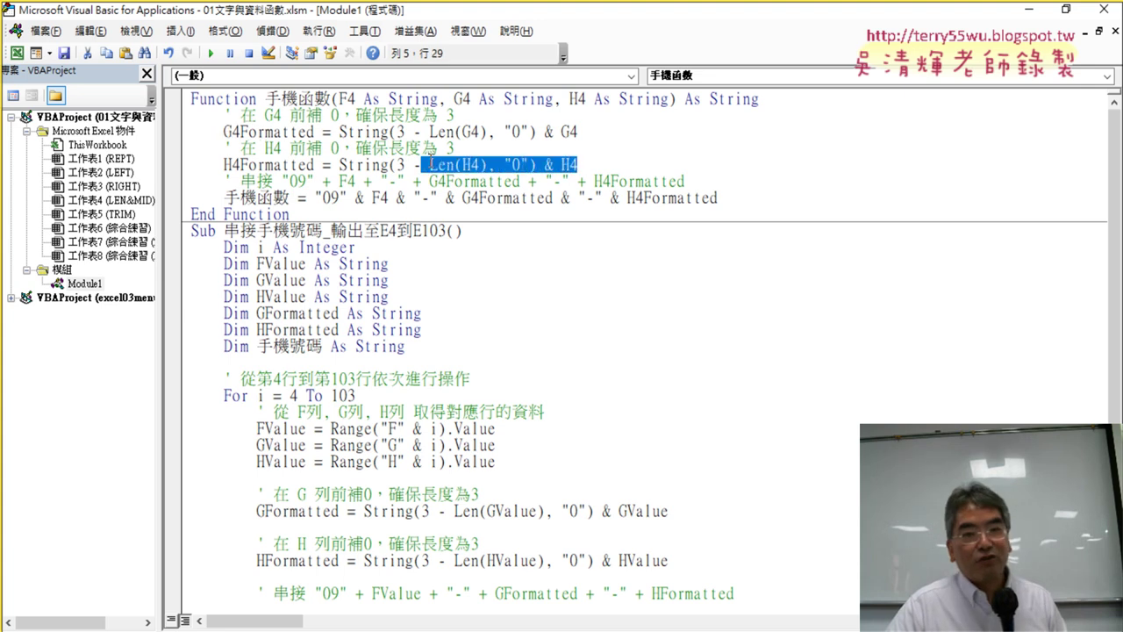
pyautogui.click(284, 162)
pyautogui.moveTo(728, 201); pyautogui.dragTo(314, 199)
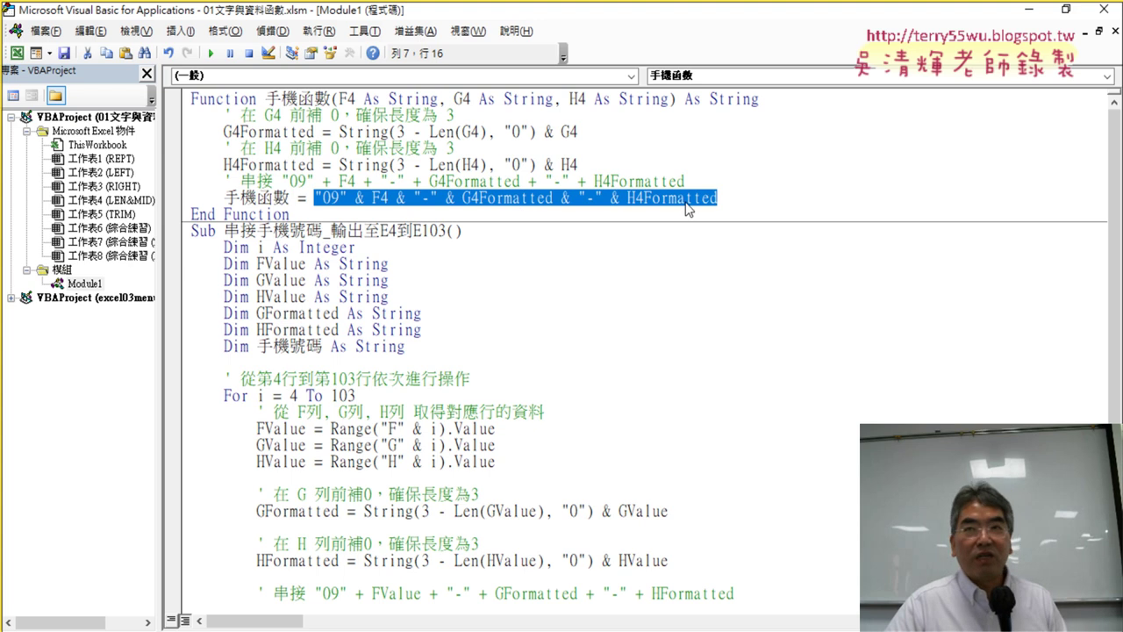
pyautogui.moveTo(718, 198); pyautogui.dragTo(223, 197)
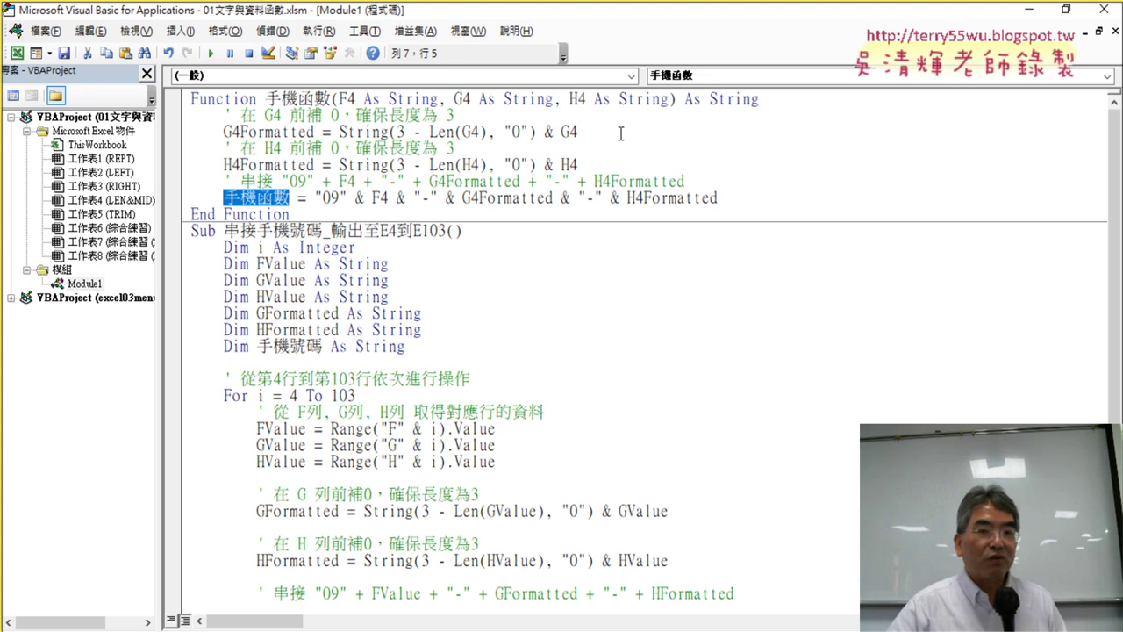
pyautogui.doubleClick(582, 14)
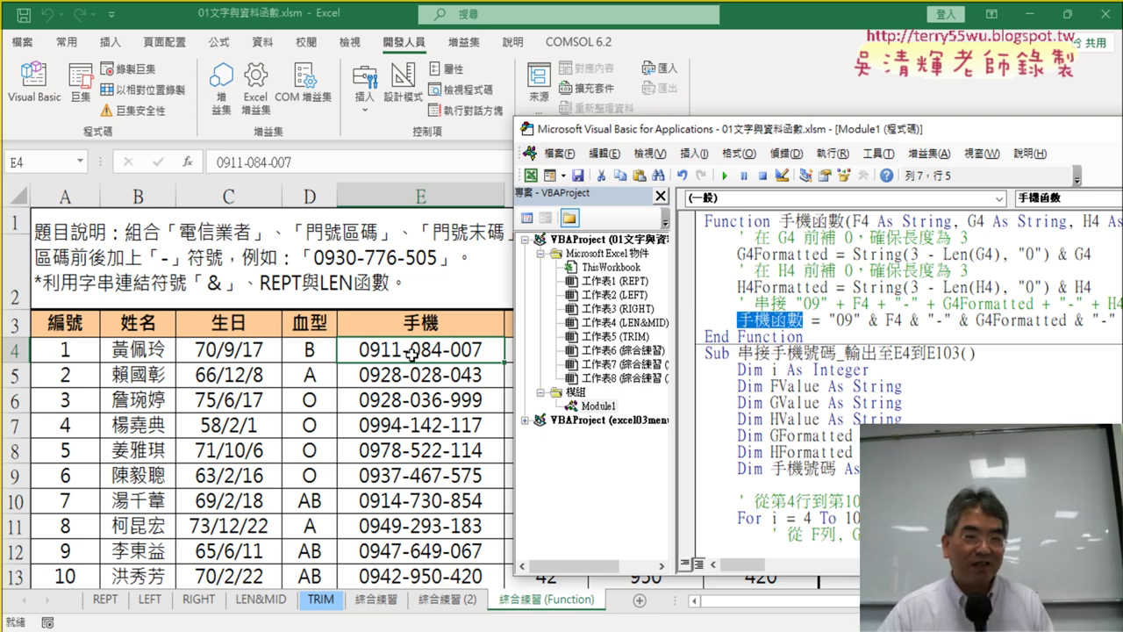
# Drag the VBA editor window up and left over the 綜合練習 (Function) sheet
pyautogui.moveTo(890, 132); pyautogui.dragTo(516, 96)
pyautogui.moveTo(886, 286)
pyautogui.mouseDown()
pyautogui.moveTo(601, 274)
pyautogui.moveTo(361, 287)
pyautogui.mouseUp()
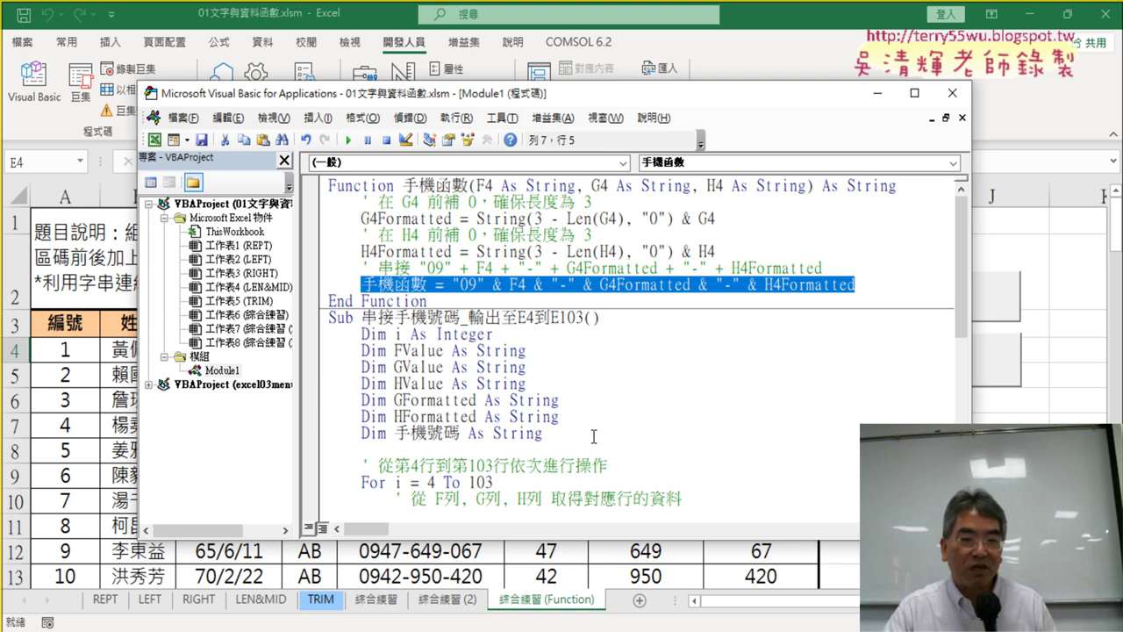
# Delete the Dim declaration block from the 串接手機號碼_輸出至E4到E103 sub
pyautogui.scroll(-1, 624, 424)
pyautogui.scroll(-1, 623, 425)
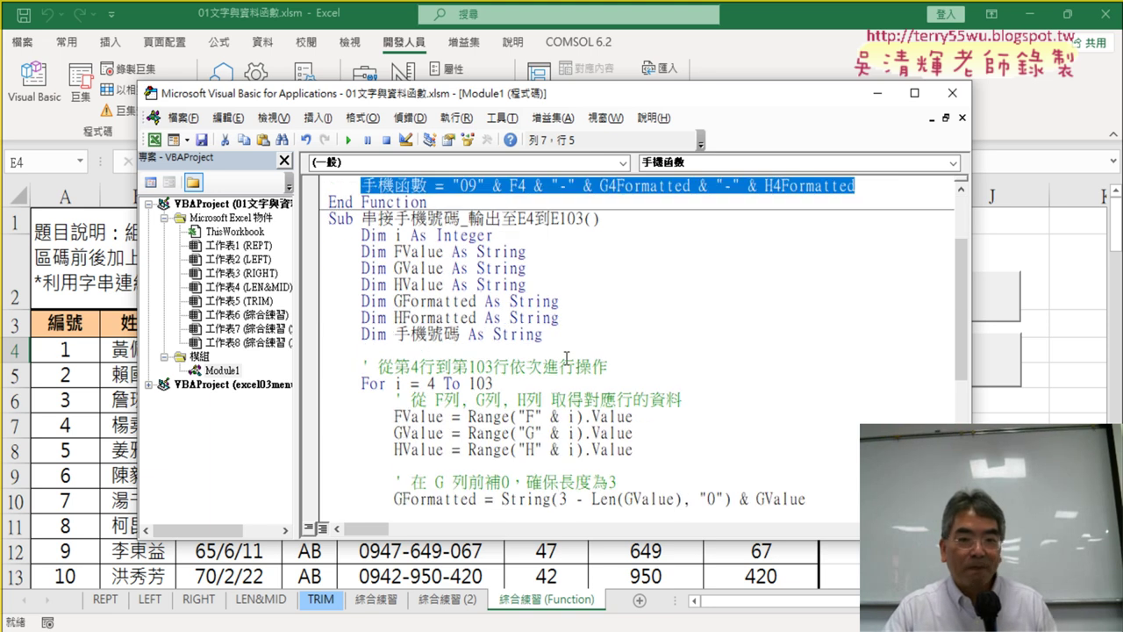
pyautogui.click(458, 349)
pyautogui.moveTo(458, 349); pyautogui.dragTo(326, 241)
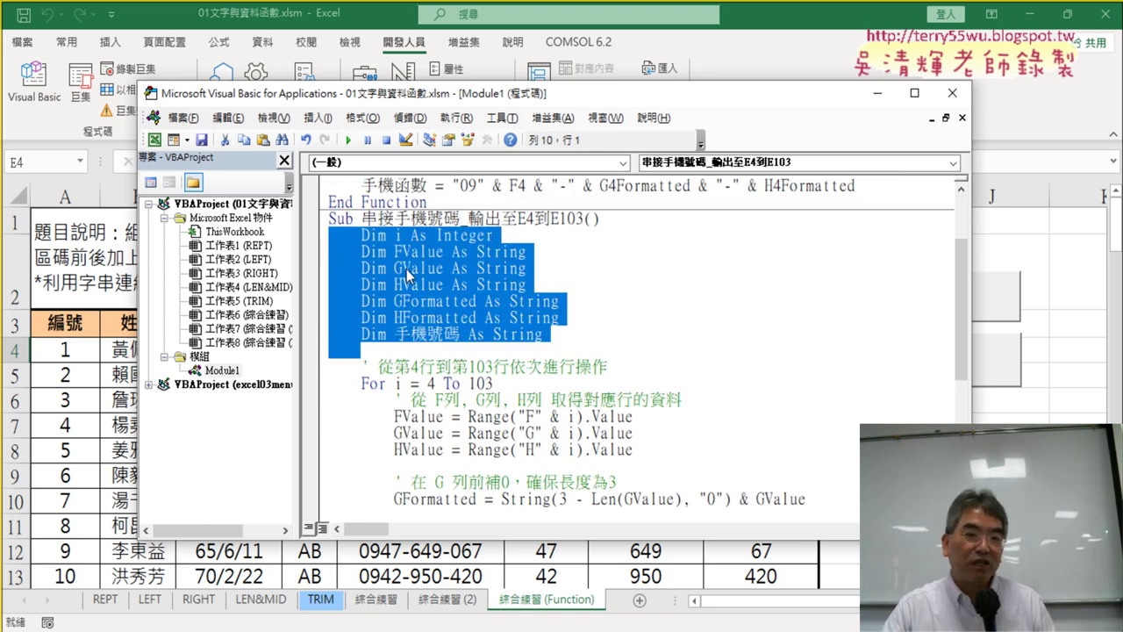
pyautogui.press('Delete')
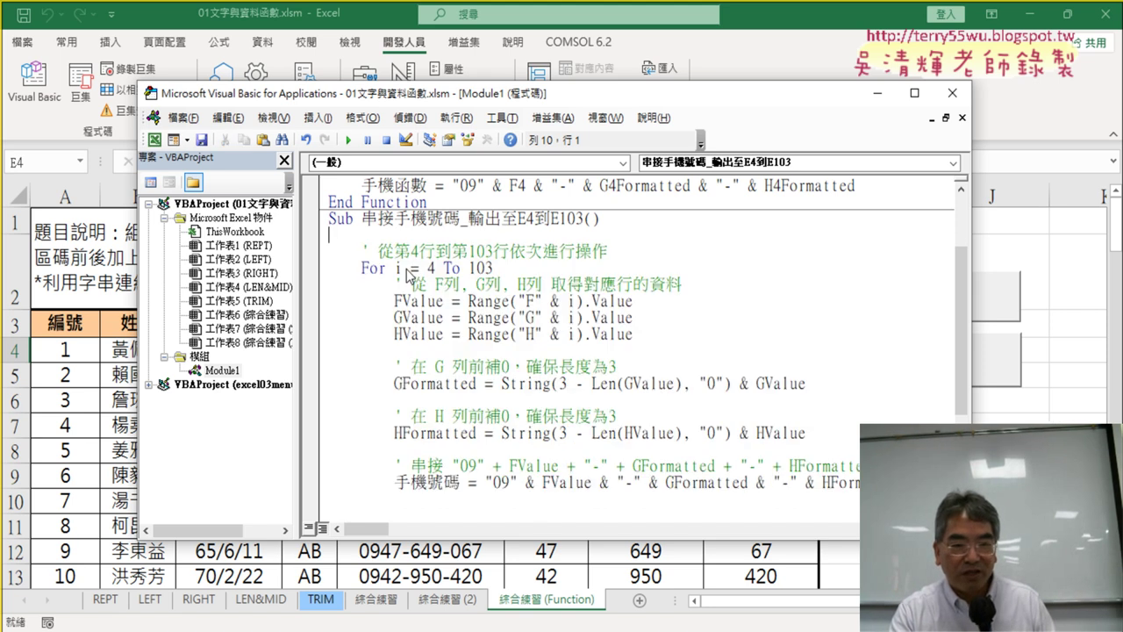
pyautogui.press('Delete')
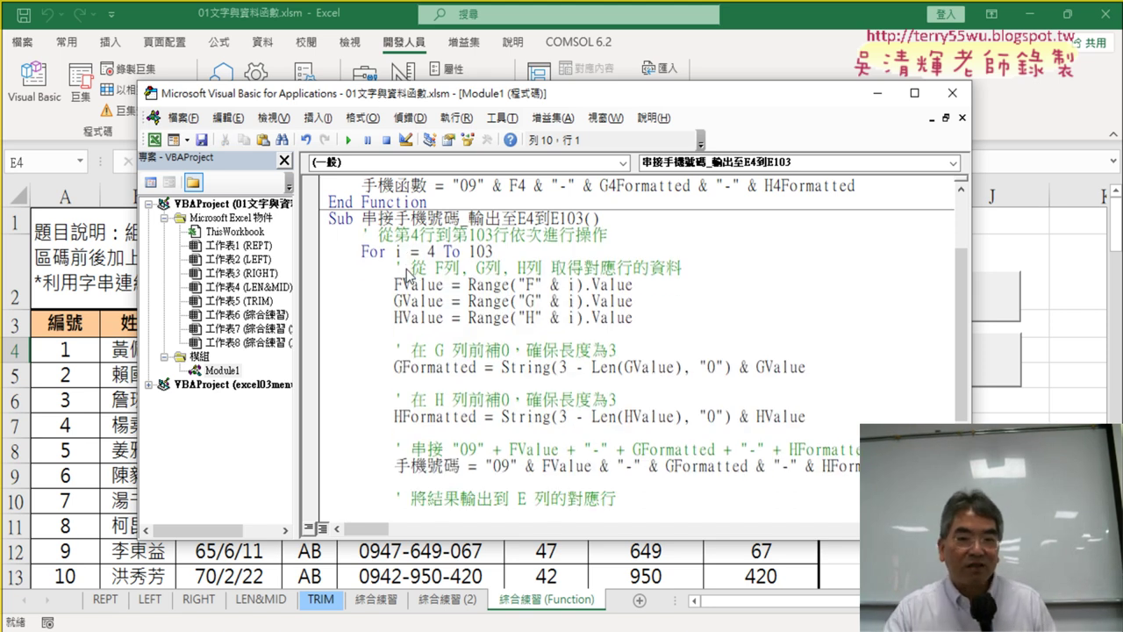
# Remove blank lines after the HValue, GFormatted, HFormatted and 手機號碼 assignment lines
pyautogui.click(680, 311)
pyautogui.press('Delete')
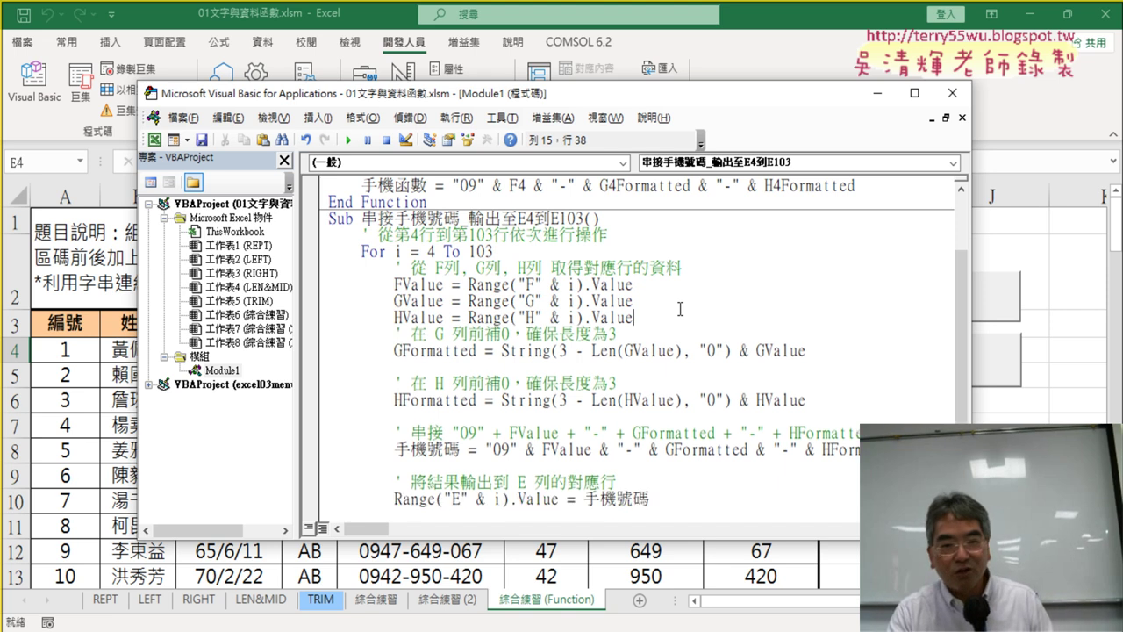
pyautogui.press('Down')
pyautogui.press('End')
pyautogui.press('Delete')
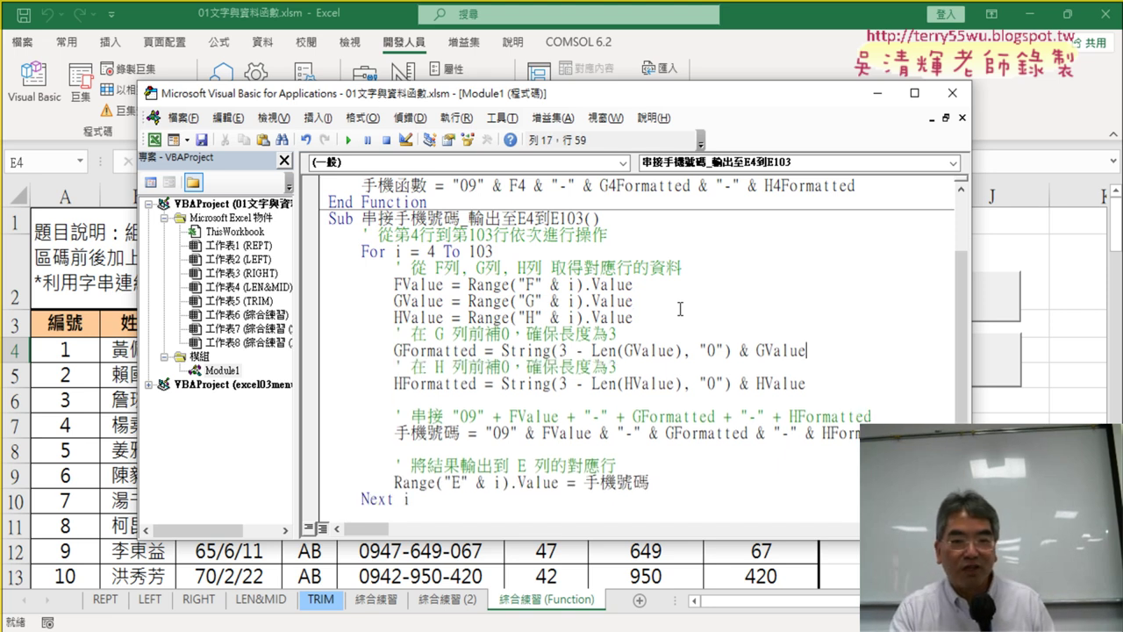
pyautogui.press('Delete')
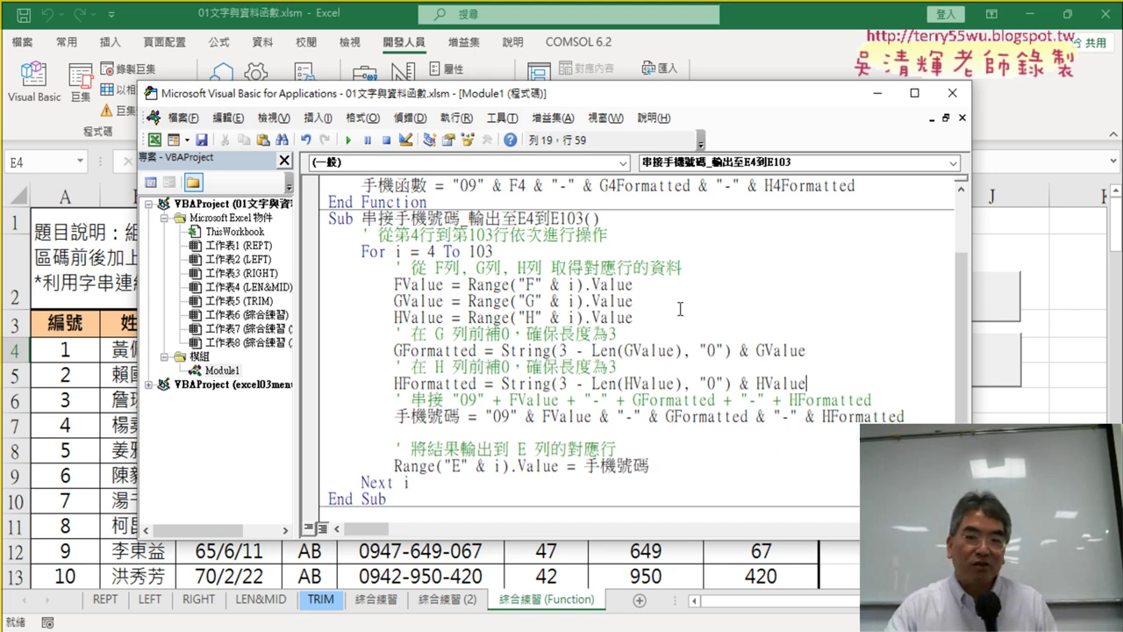
pyautogui.click(909, 416)
pyautogui.press('Delete')
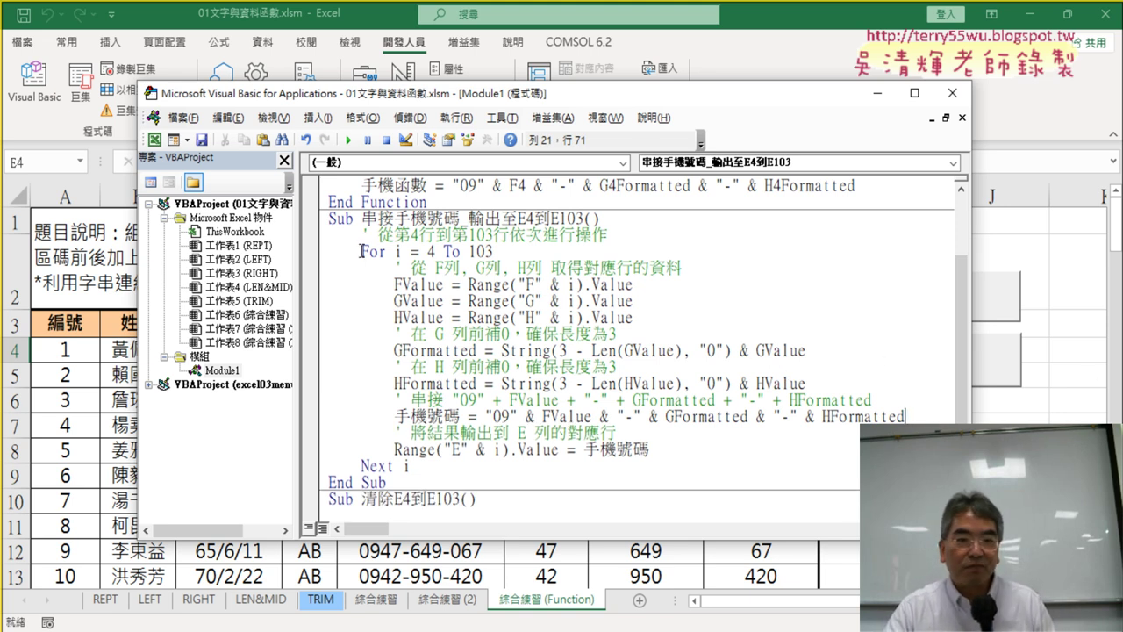
pyautogui.moveTo(361, 252); pyautogui.dragTo(548, 252)
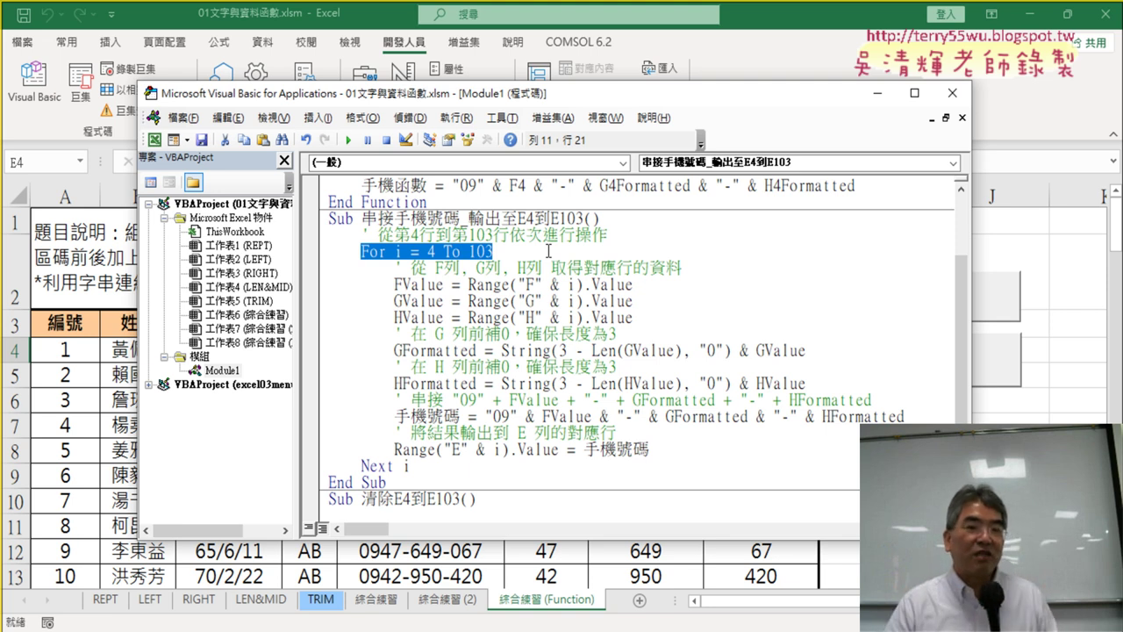
# Highlight the loop counter i, bounds 4 and 103, and the 手機號碼 output to column E
pyautogui.click(497, 257)
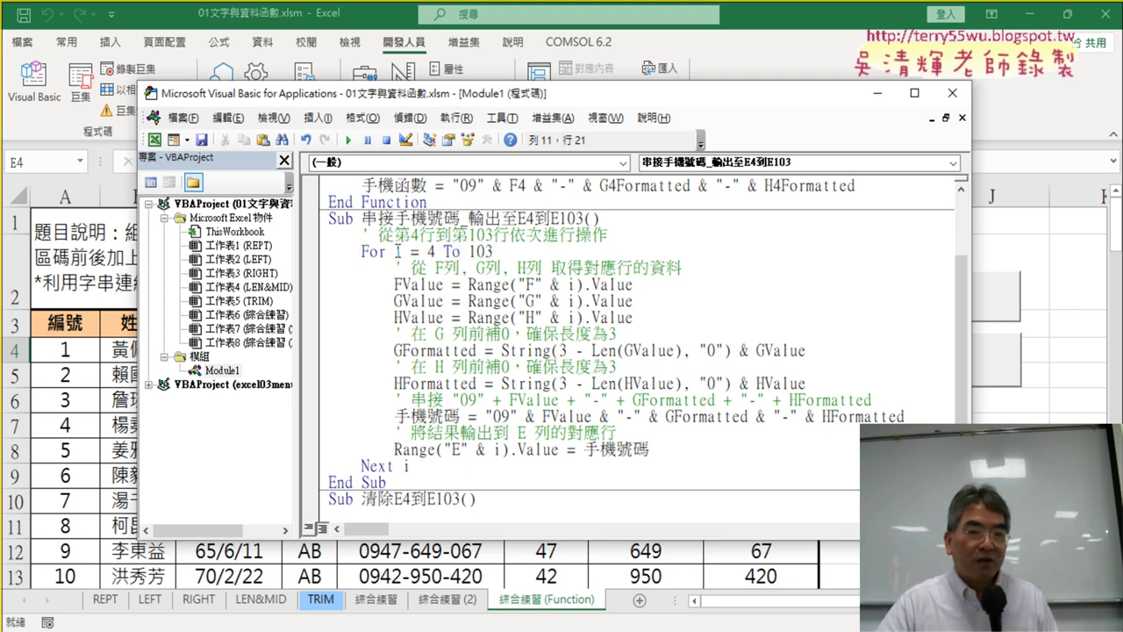
pyautogui.doubleClick(402, 252)
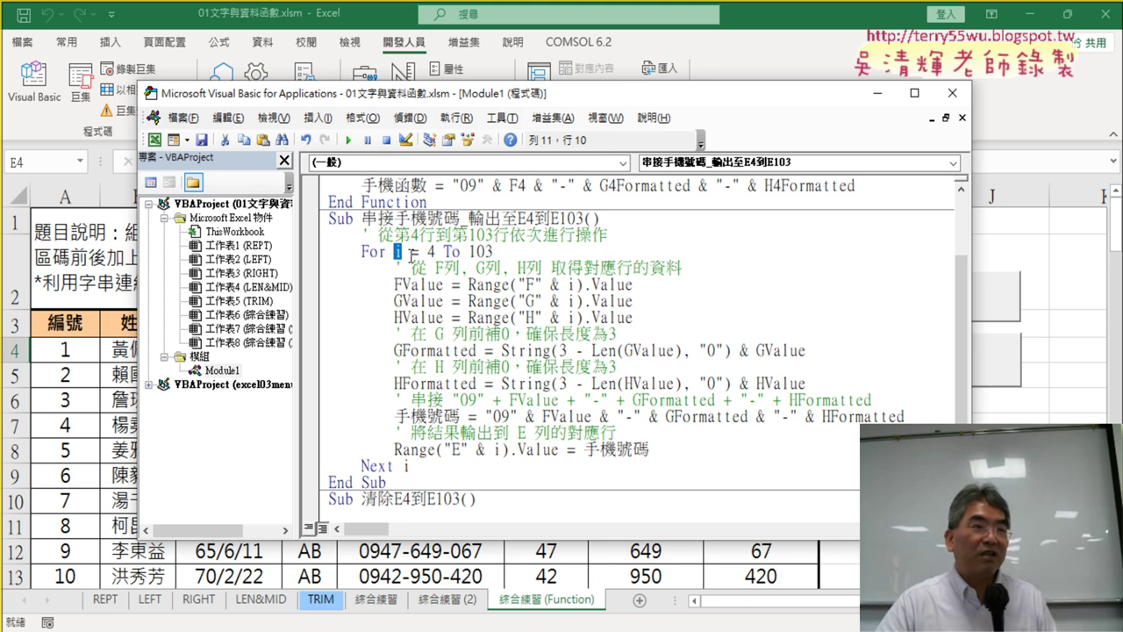
pyautogui.doubleClick(429, 252)
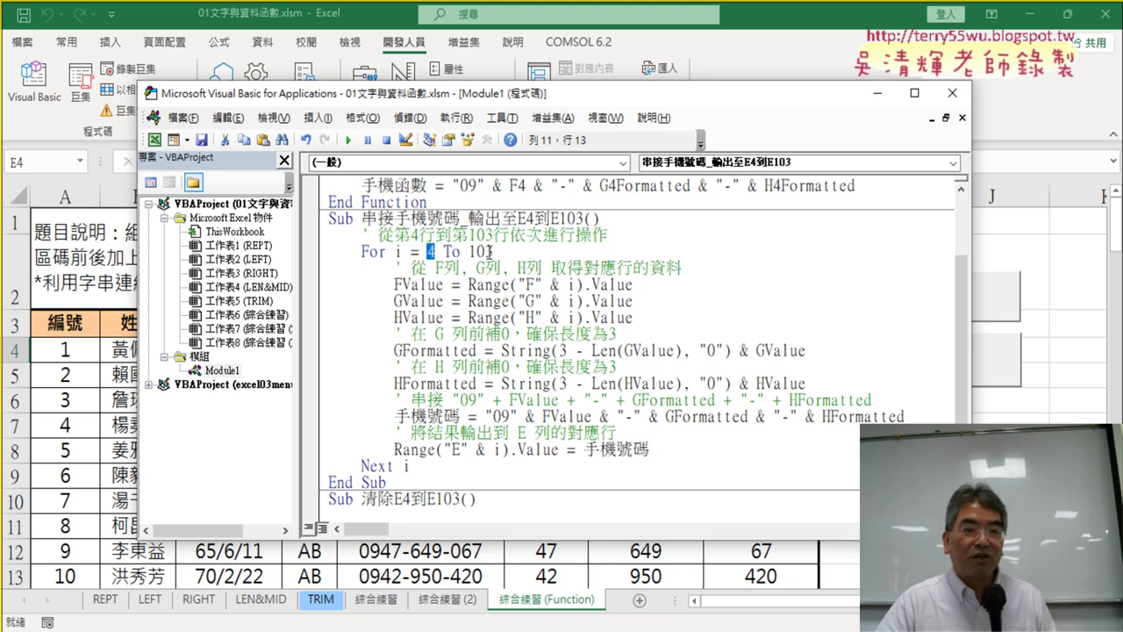
pyautogui.doubleClick(483, 252)
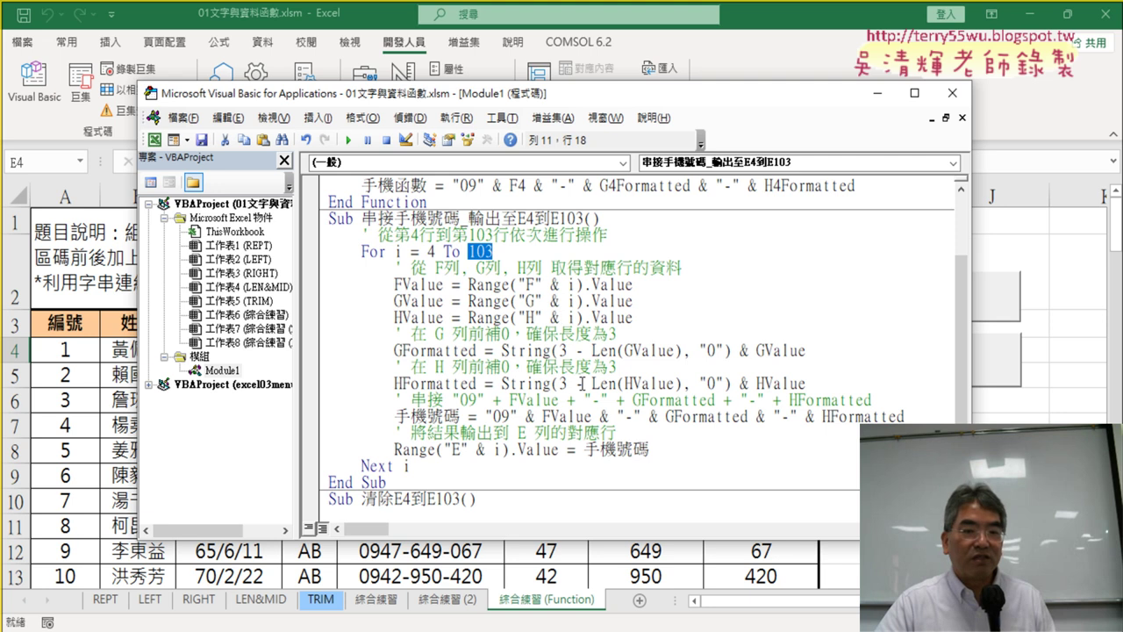
pyautogui.moveTo(576, 449)
pyautogui.mouseDown()
pyautogui.moveTo(412, 466)
pyautogui.moveTo(457, 450)
pyautogui.mouseUp()
pyautogui.click(502, 449)
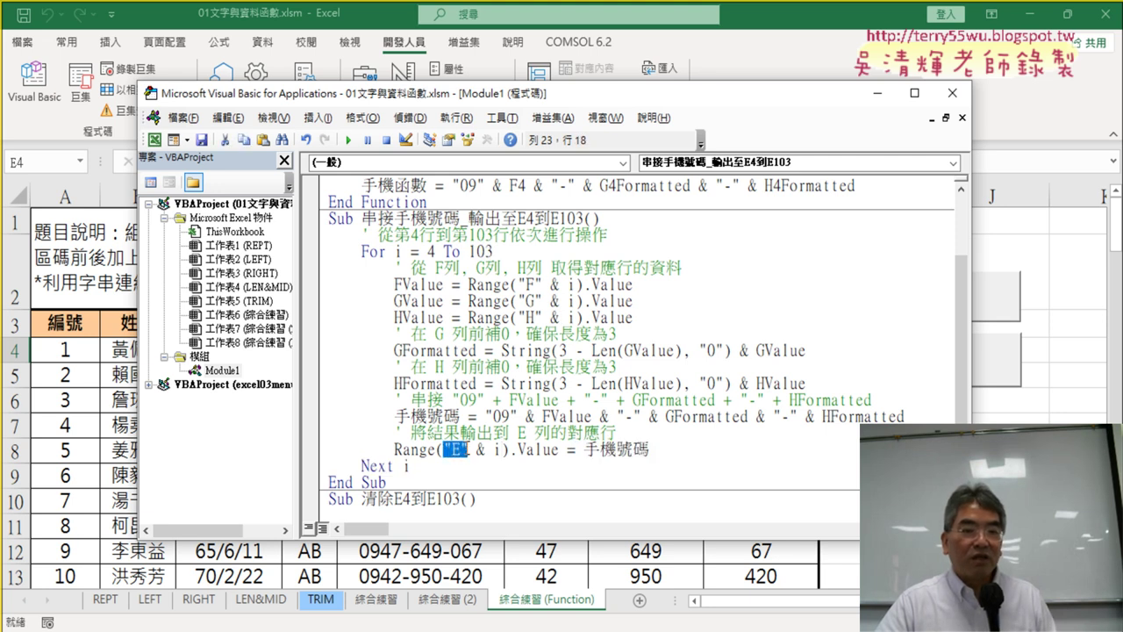
pyautogui.doubleClick(497, 450)
pyautogui.moveTo(652, 449); pyautogui.dragTo(583, 450)
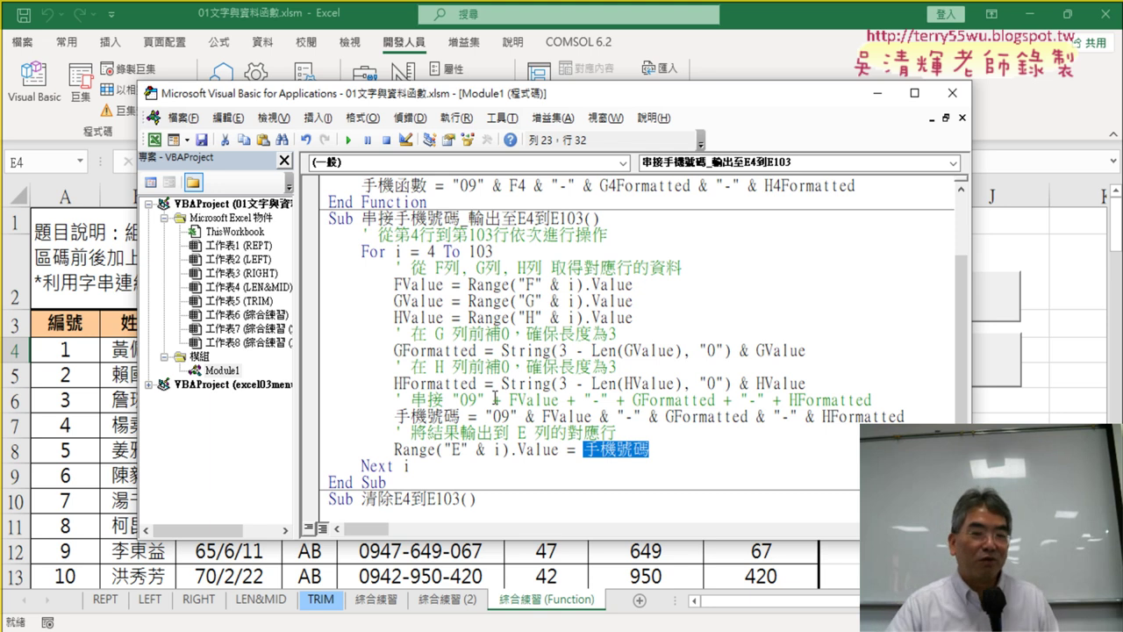
# Scroll through the macro code and close the VBA editor to return to the sheet
pyautogui.scroll(-1, 719, 332)
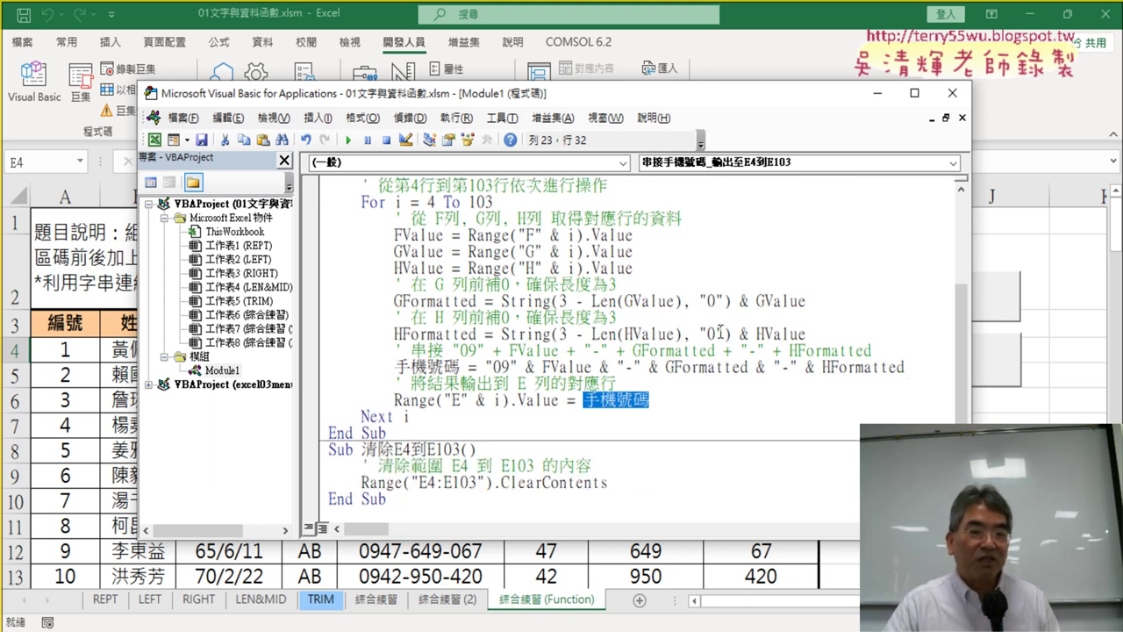
pyautogui.scroll(-1, 720, 332)
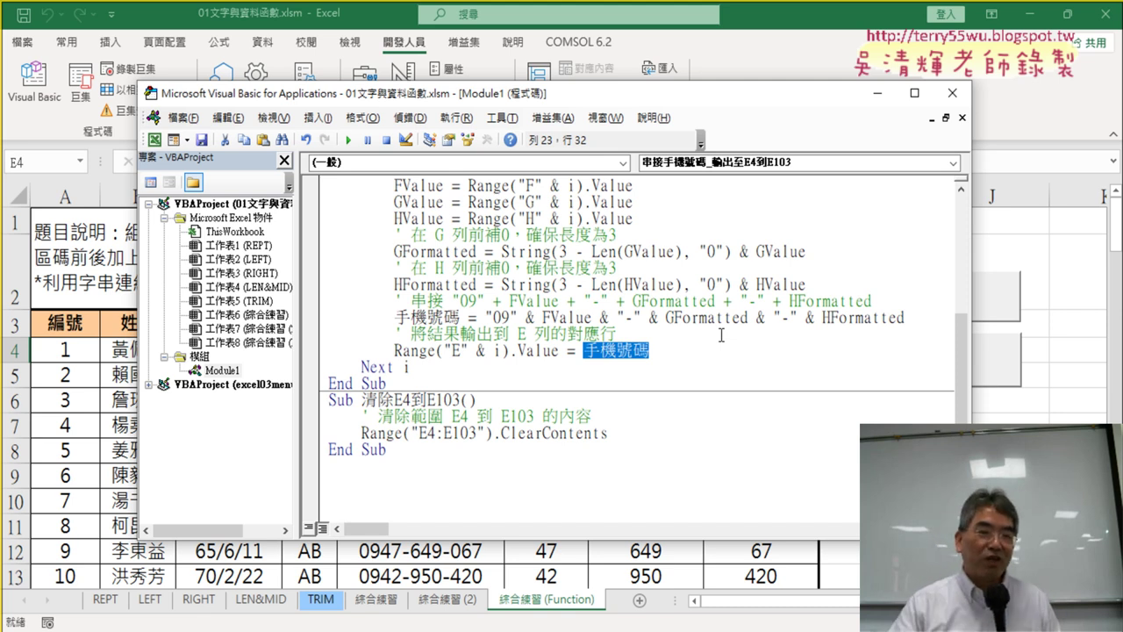
pyautogui.scroll(3, 772, 323)
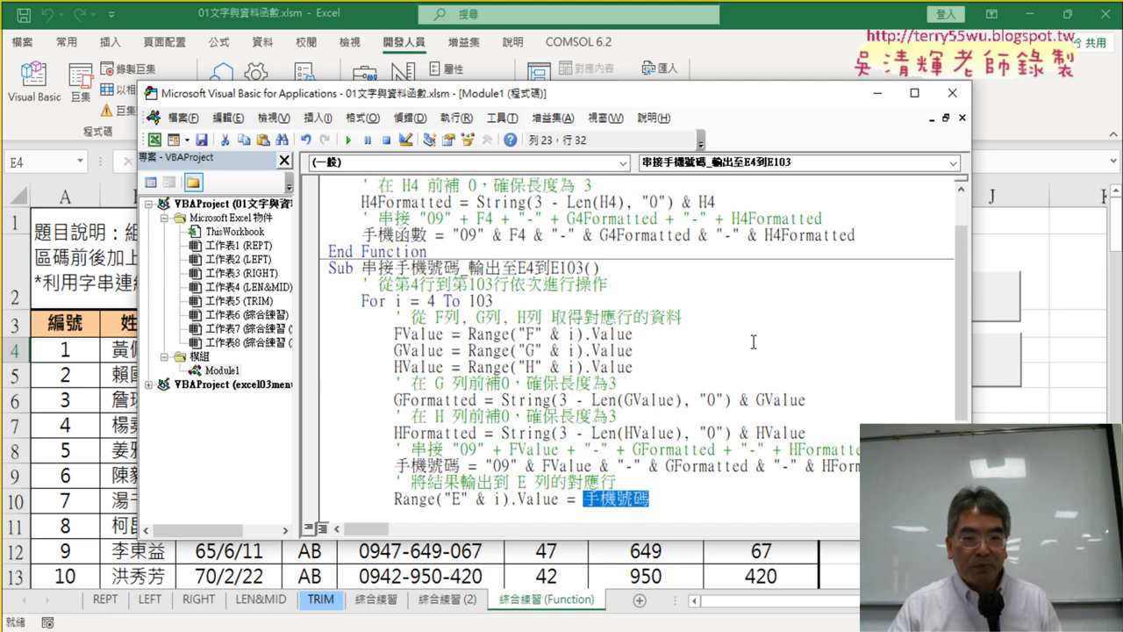
pyautogui.scroll(1, 728, 322)
pyautogui.scroll(-4, 475, 254)
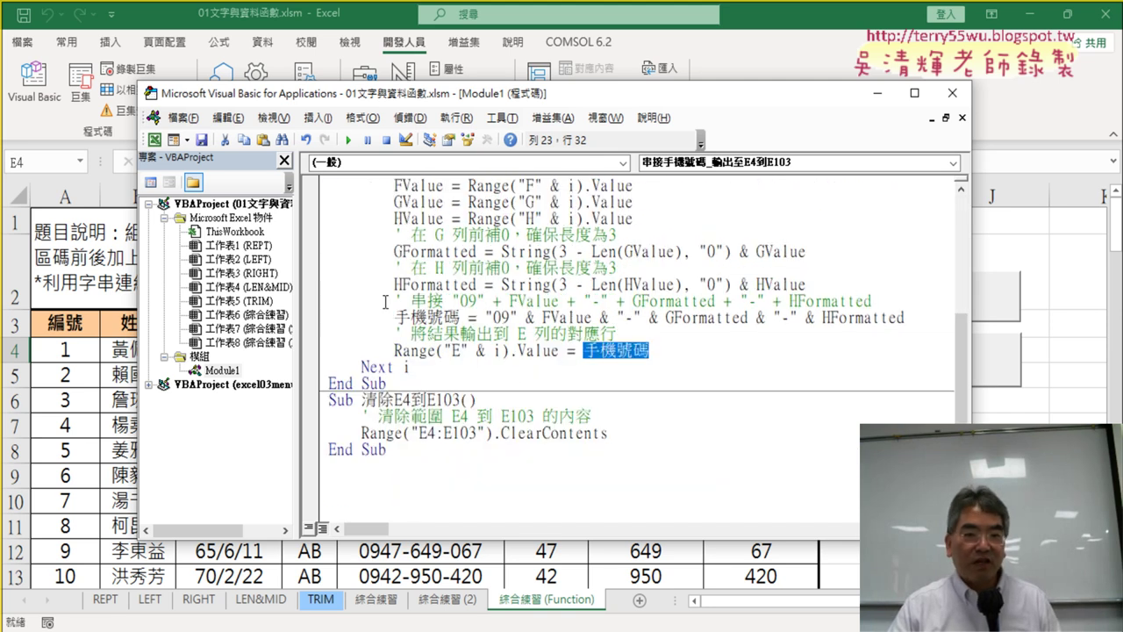
pyautogui.click(992, 475)
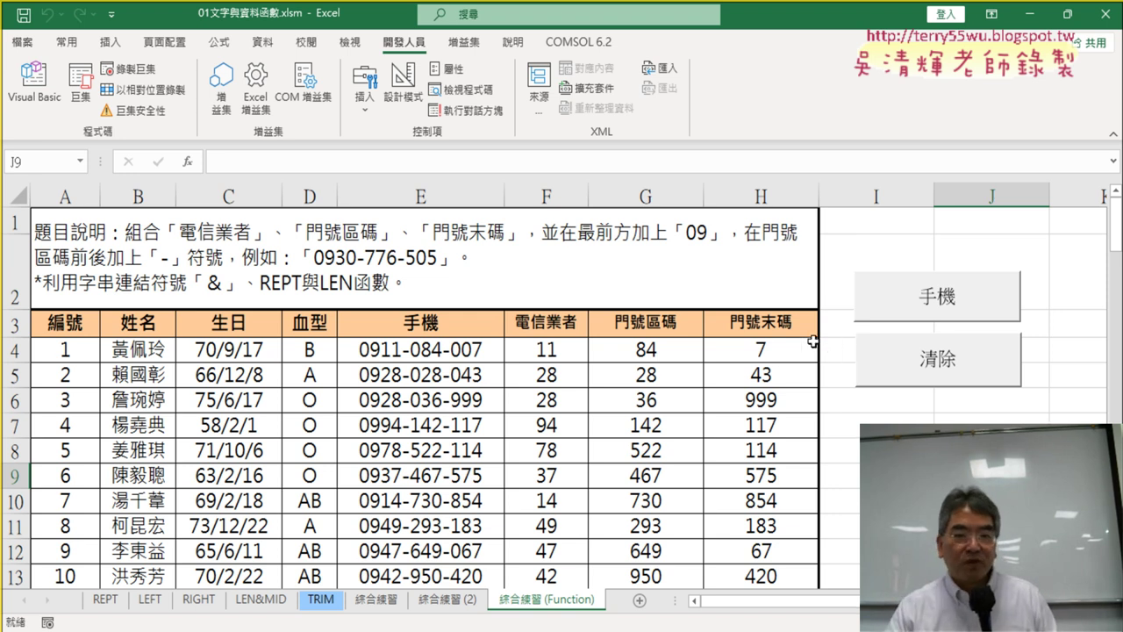
# Open Save As via Browse and set the file type to Excel Workbook (*.xlsx)
pyautogui.click(29, 44)
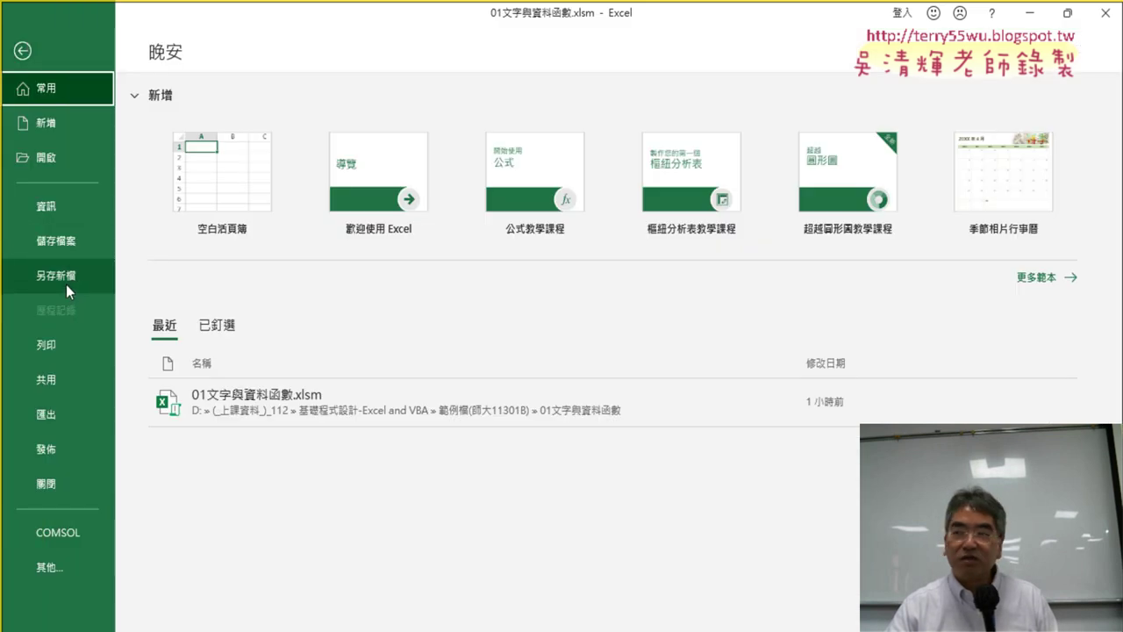
pyautogui.click(66, 284)
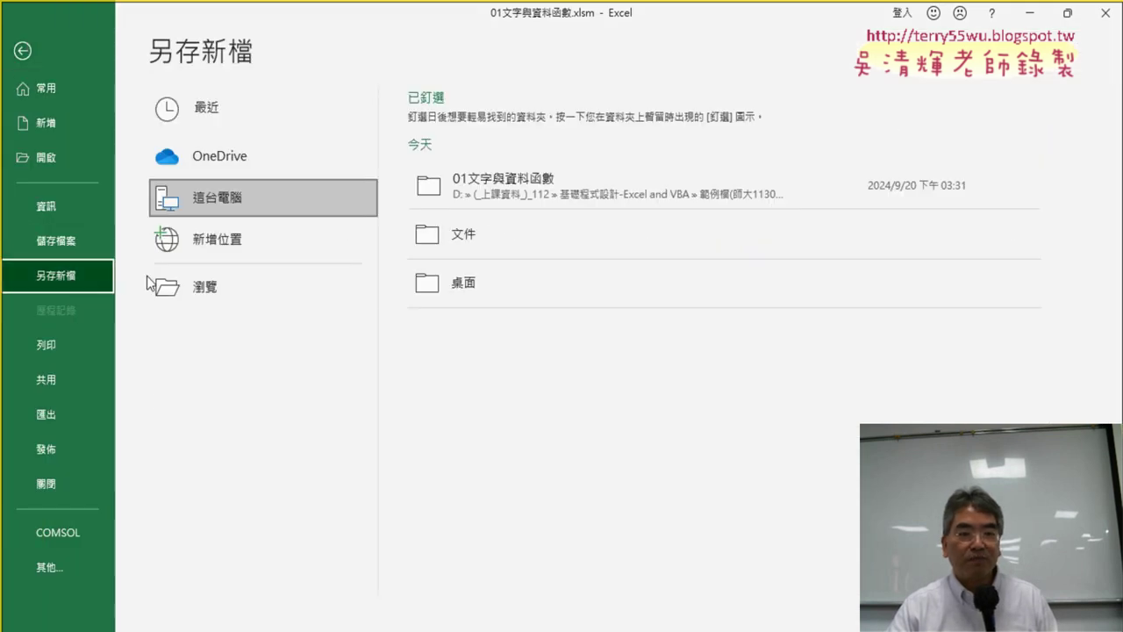
pyautogui.click(226, 290)
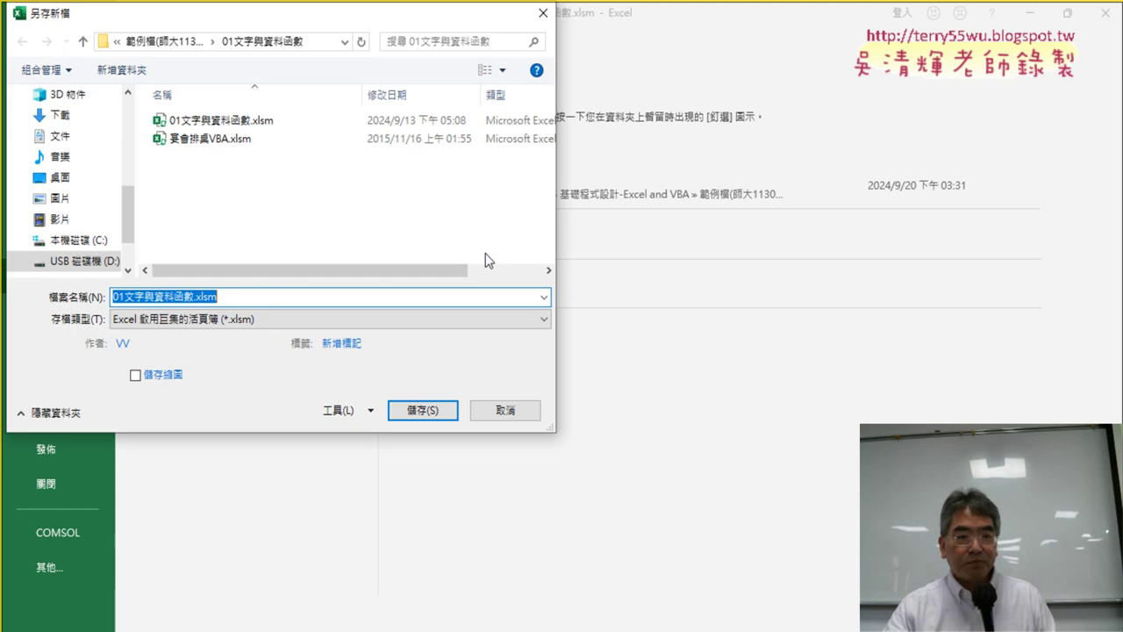
pyautogui.click(173, 323)
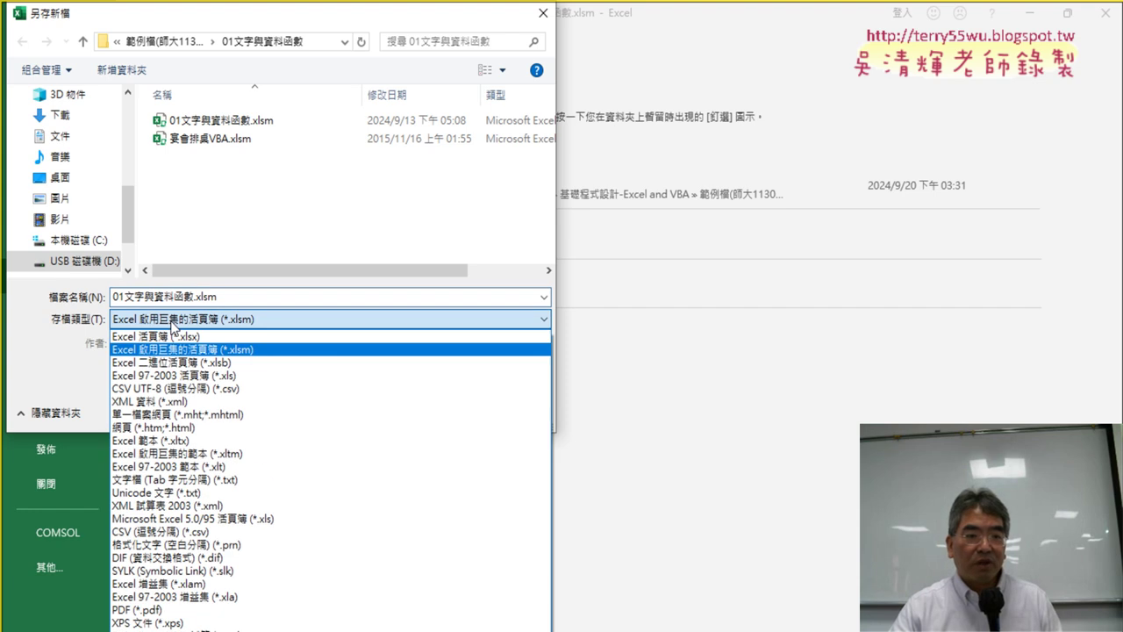
pyautogui.click(166, 352)
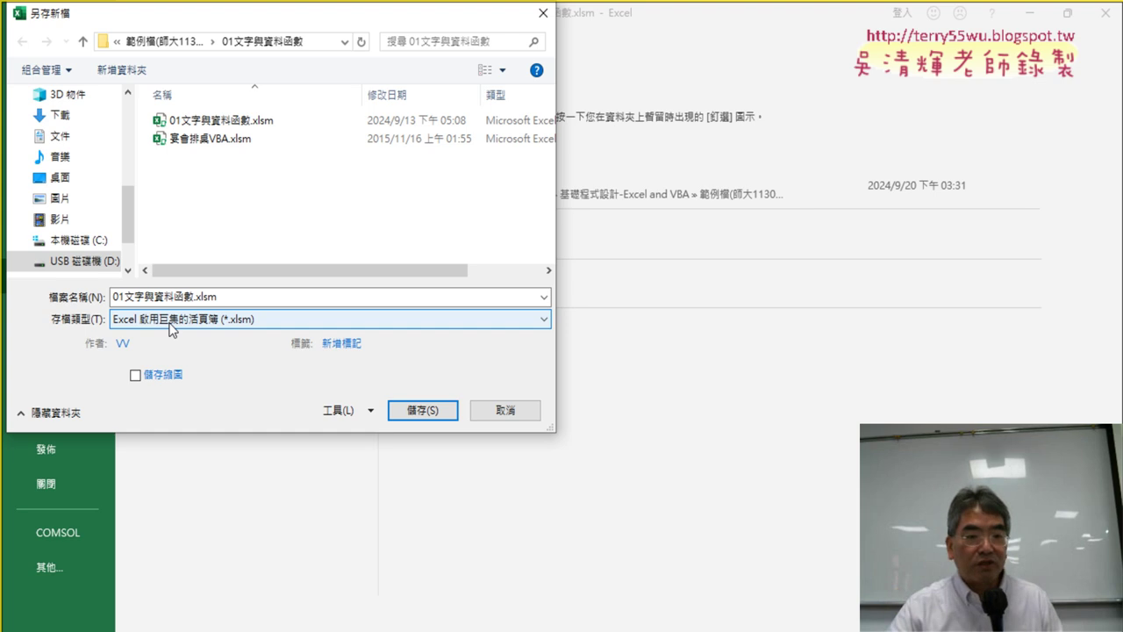
pyautogui.click(171, 324)
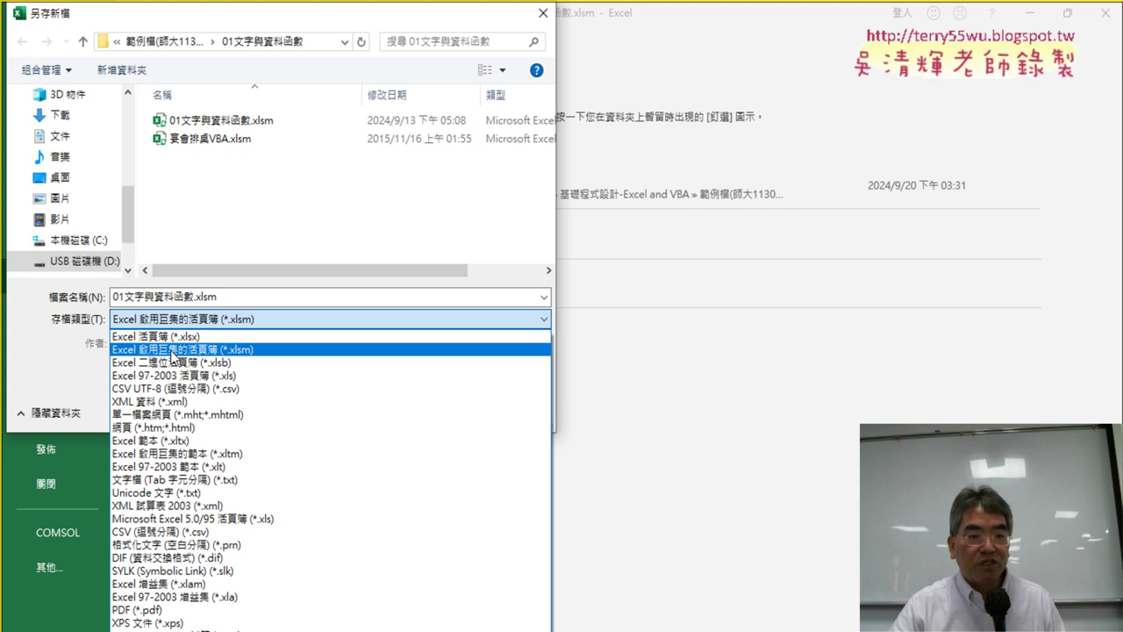
pyautogui.click(175, 336)
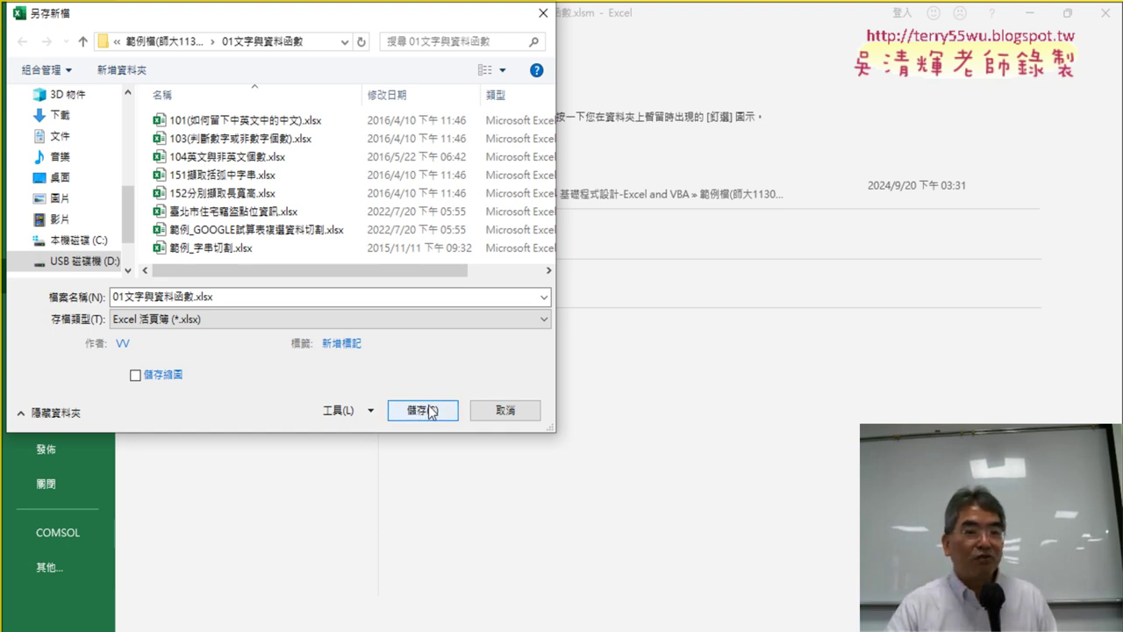
# Try saving as 01文字與資料函數.xlsx, but answer No to the VB project warning
pyautogui.click(433, 413)
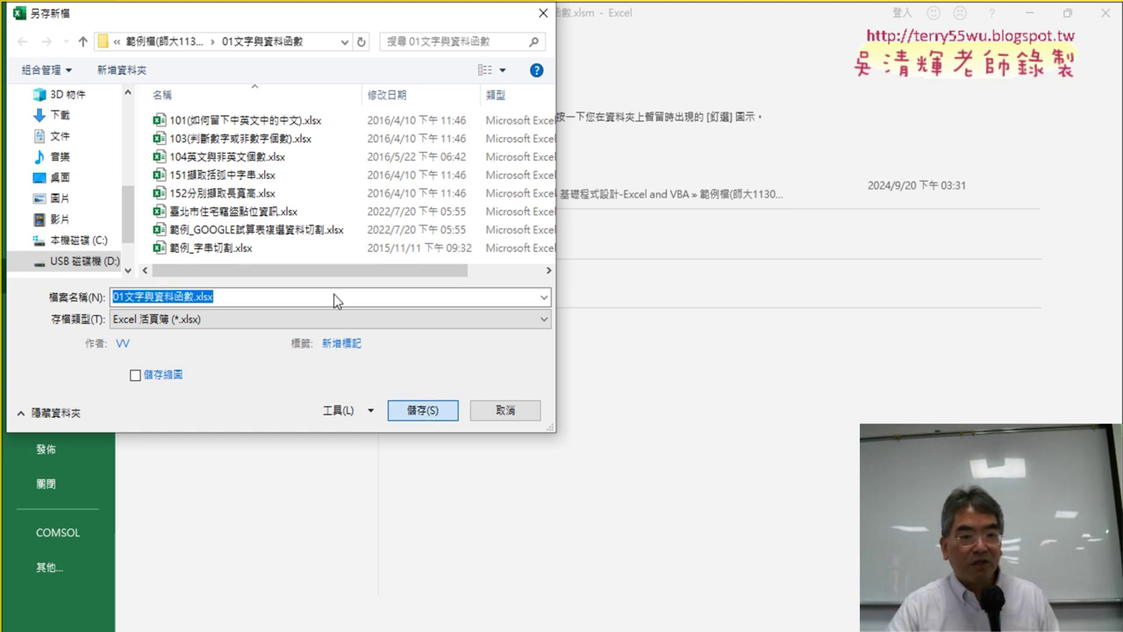
pyautogui.click(430, 411)
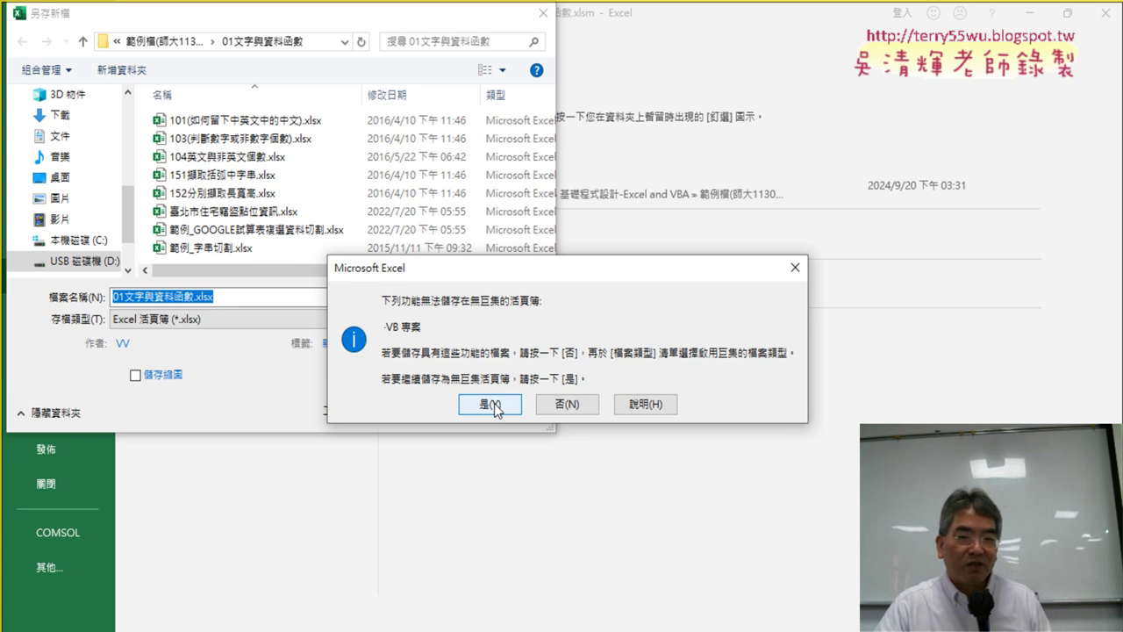
pyautogui.click(585, 410)
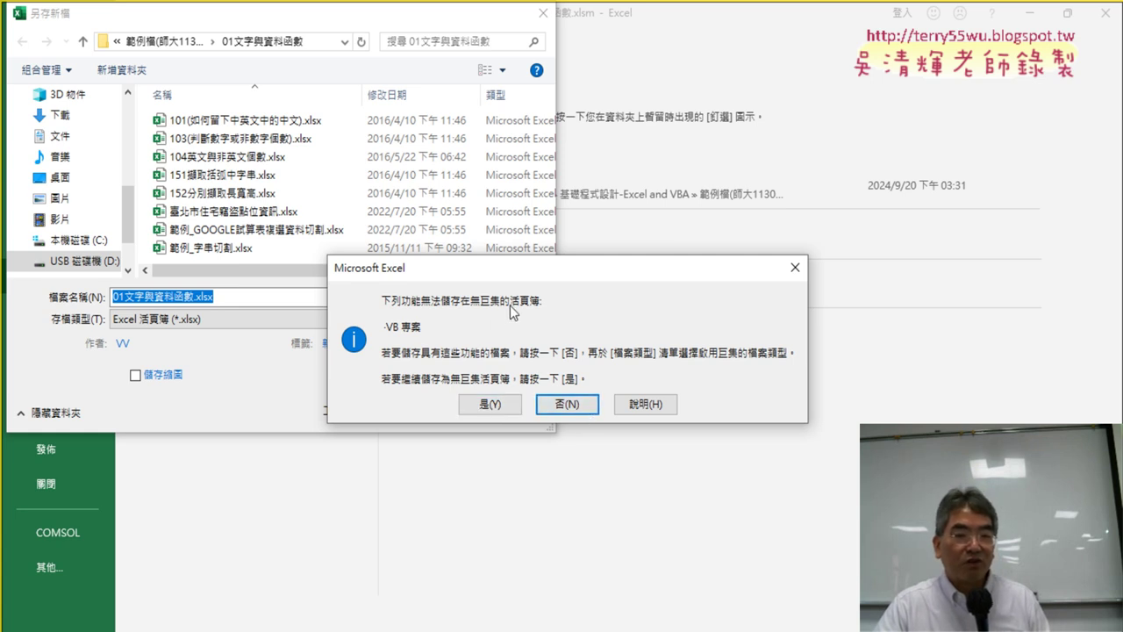
pyautogui.click(578, 408)
pyautogui.click(450, 323)
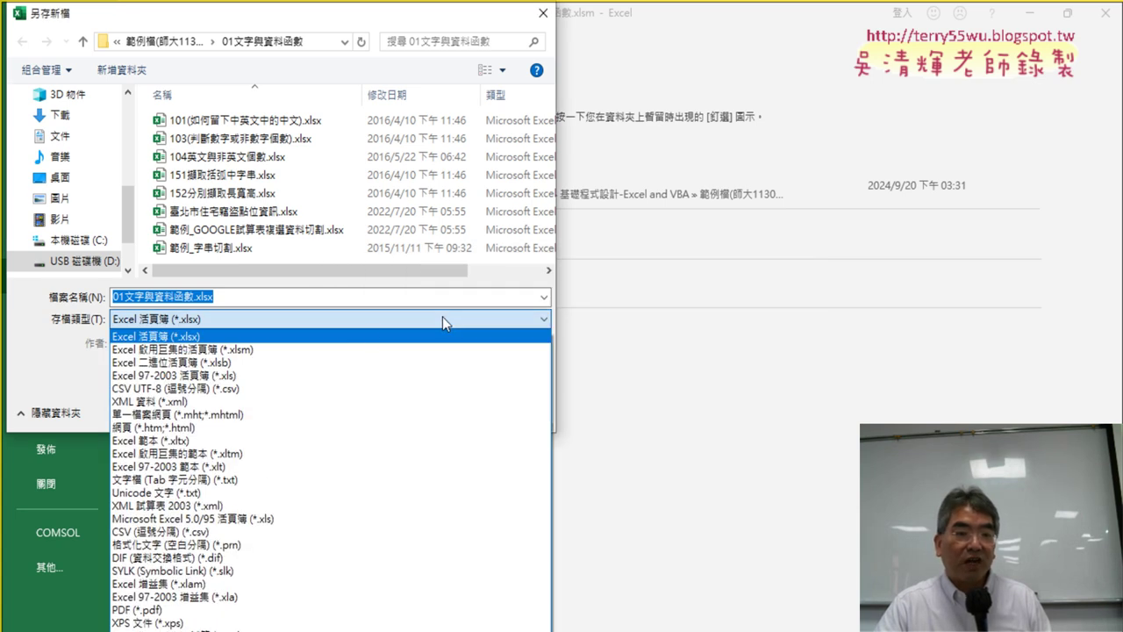
# Save the workbook as an Excel Macro-Enabled Workbook named 01文字與資料函數(VBA).xlsm
pyautogui.click(206, 350)
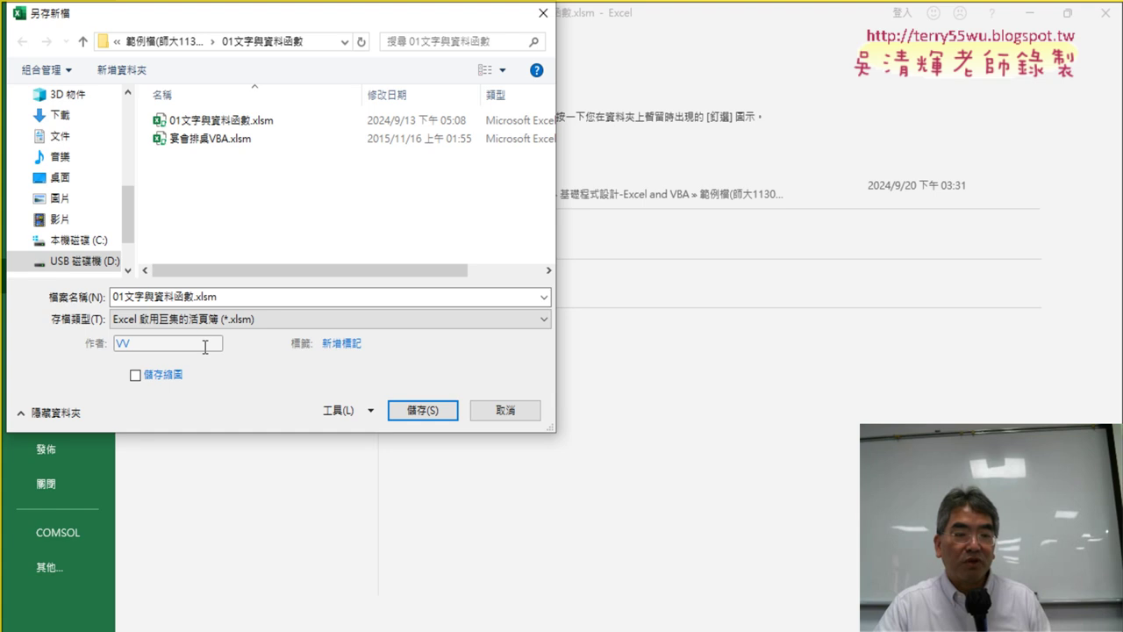
pyautogui.click(209, 297)
pyautogui.click(209, 297)
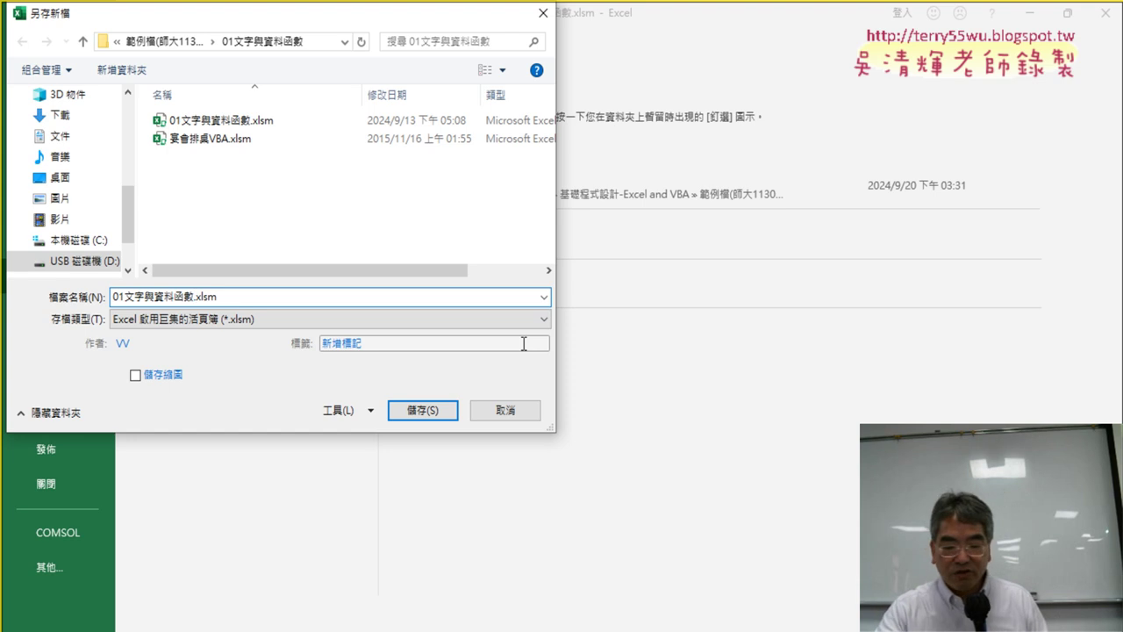
pyautogui.write('_')
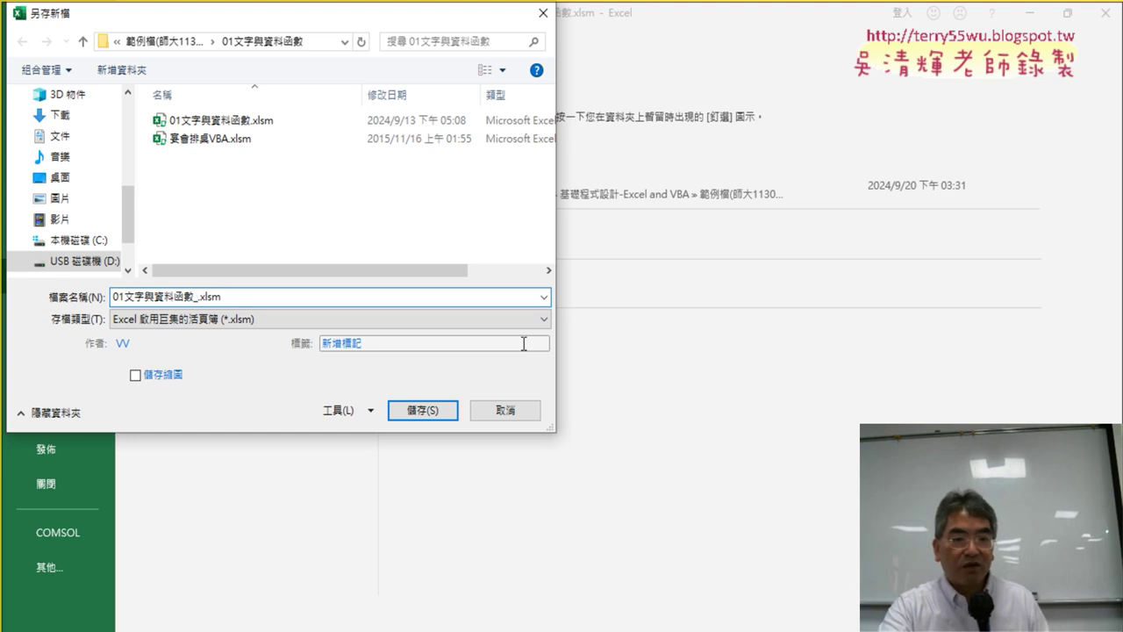
pyautogui.press('BackSpace')
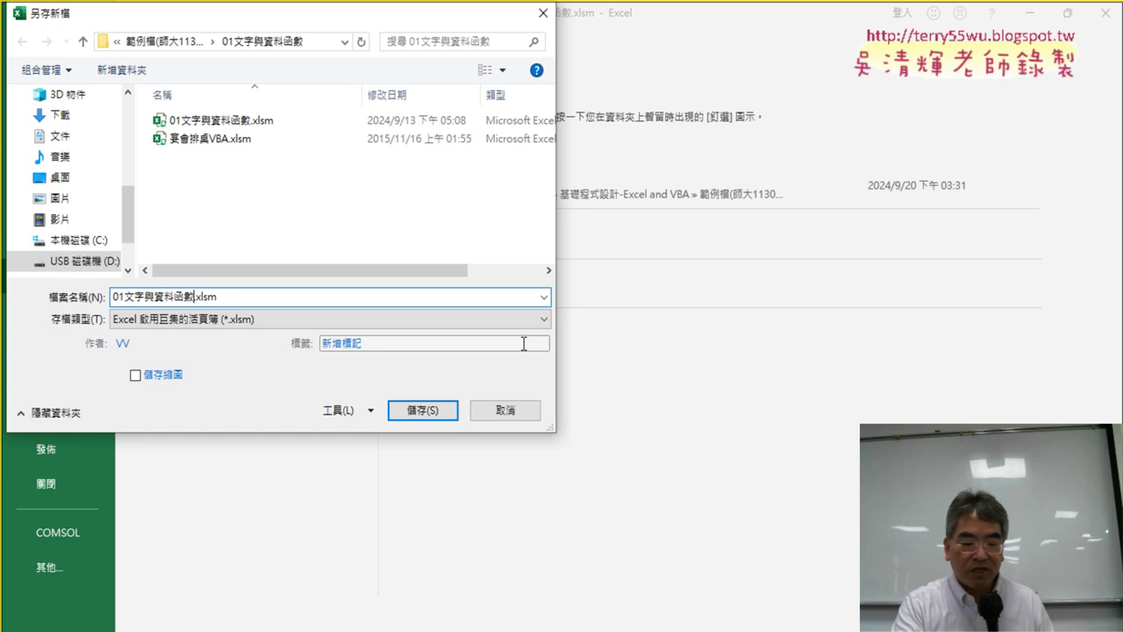
pyautogui.write('()')
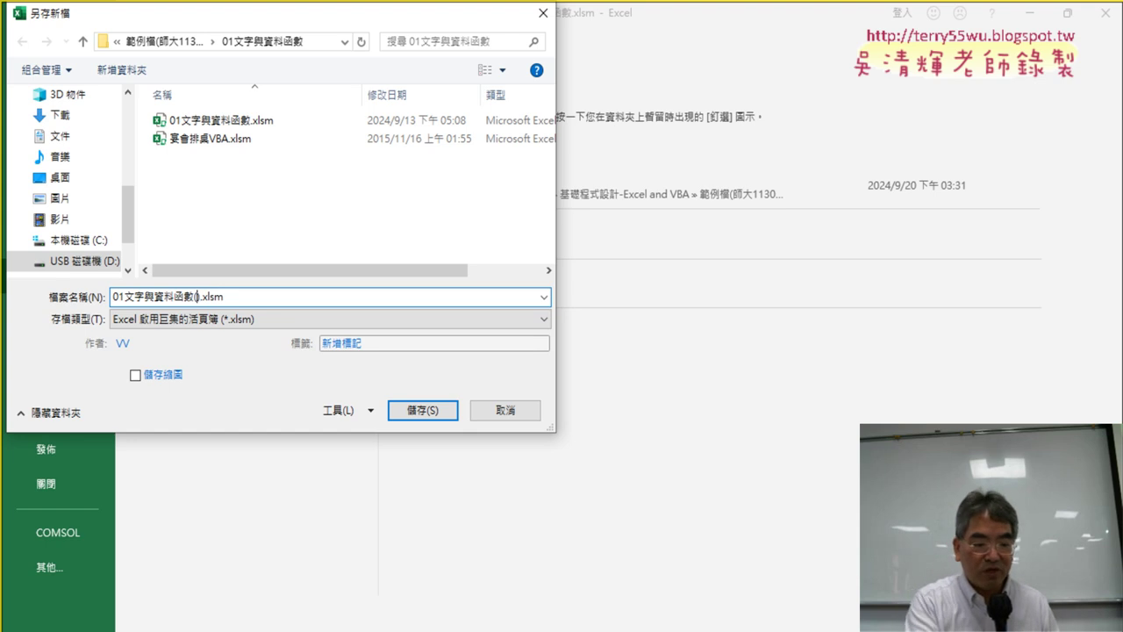
pyautogui.write('VBA')
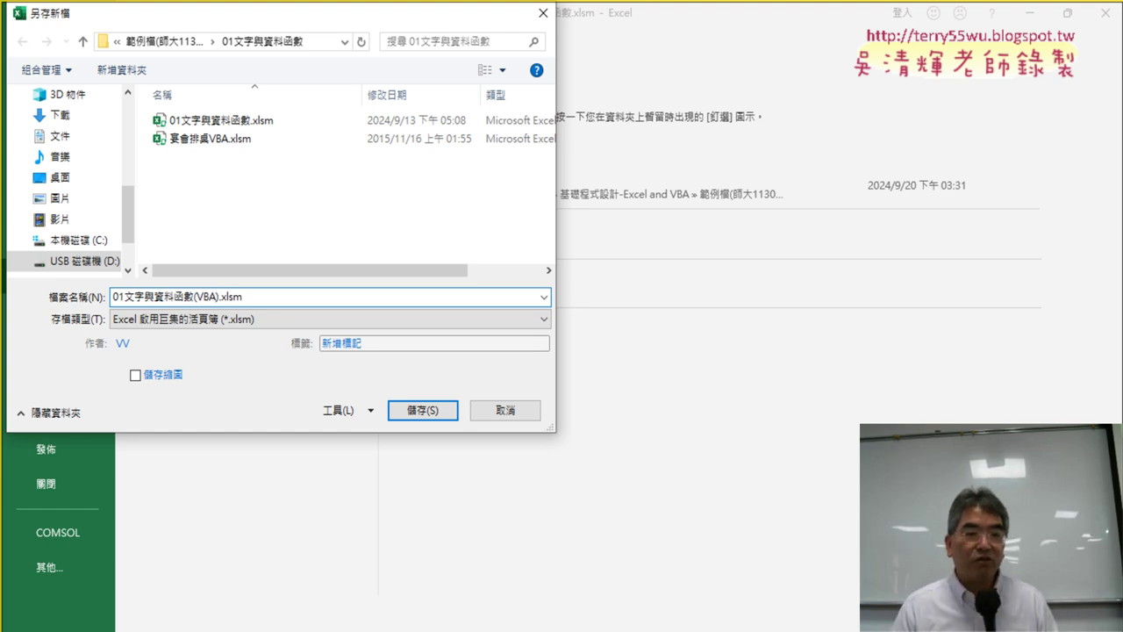
pyautogui.press('Return')
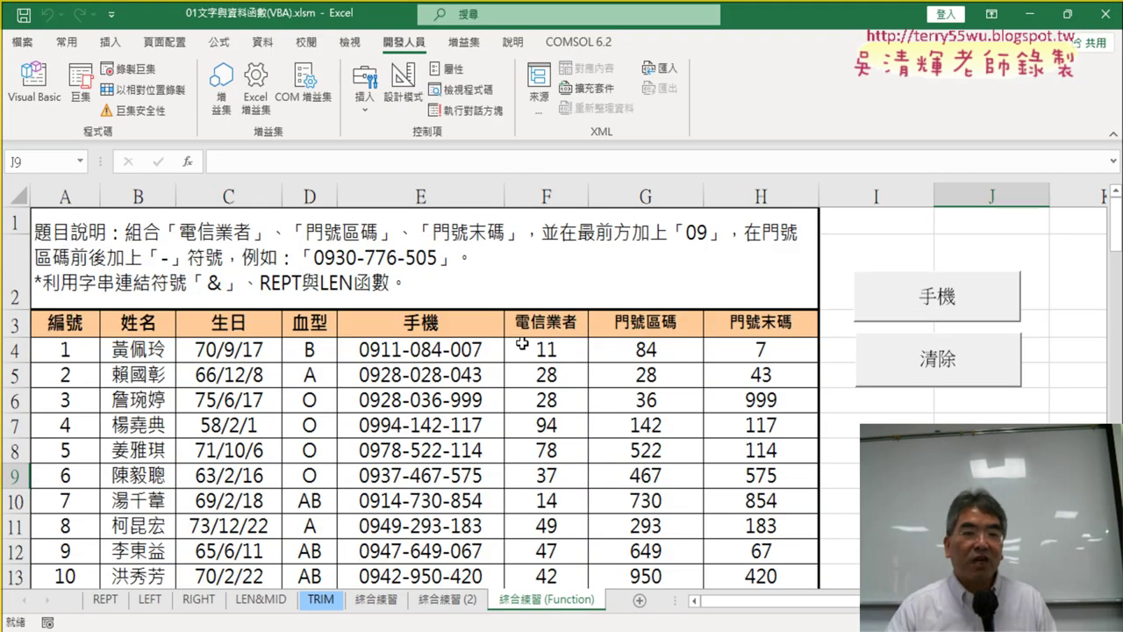
# Close Excel and reopen 01文字與資料函數(VBA).xlsm from File Explorer, sorted newest first by date modified
pyautogui.click(1108, 27)
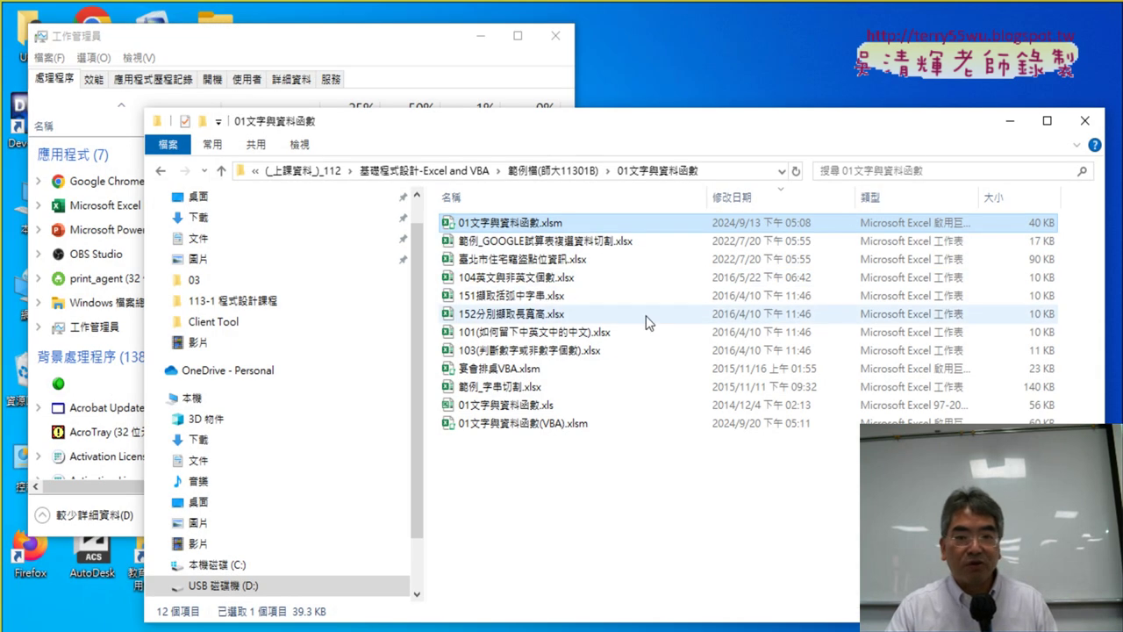
pyautogui.click(765, 200)
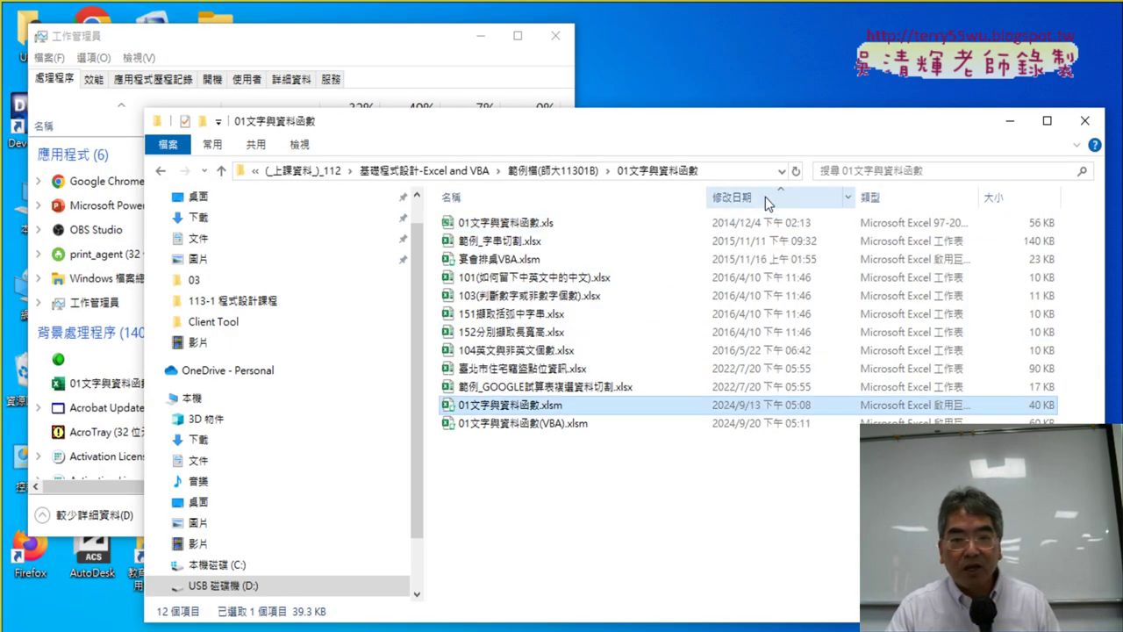
pyautogui.click(765, 202)
pyautogui.click(572, 224)
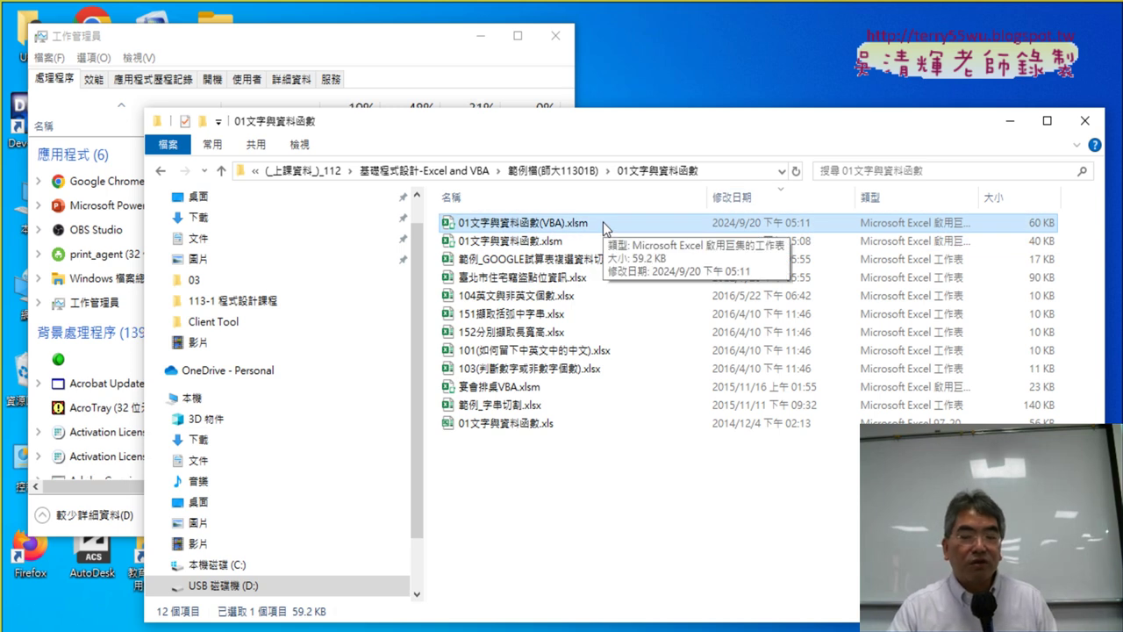
pyautogui.doubleClick(603, 222)
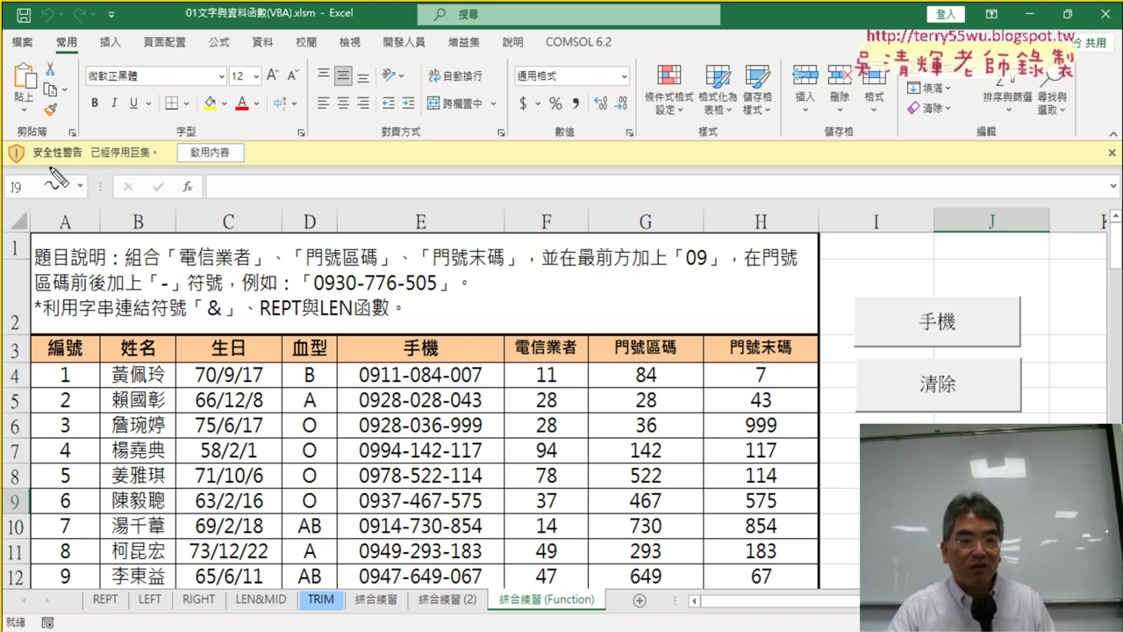
pyautogui.moveTo(32, 160); pyautogui.dragTo(145, 162)
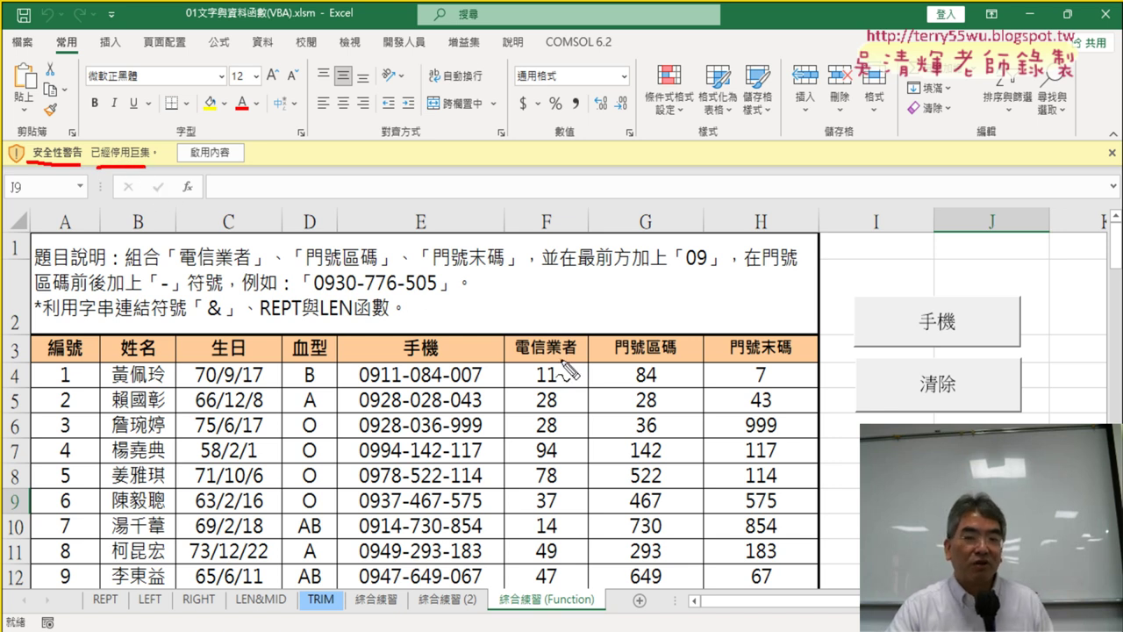
pyautogui.press('Escape')
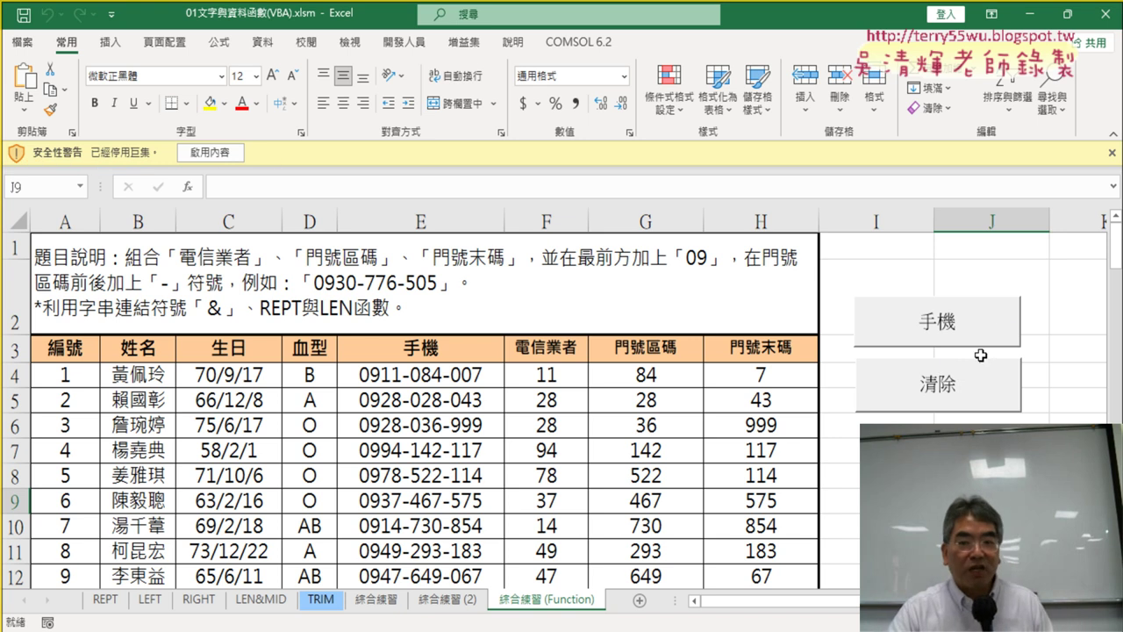
pyautogui.click(940, 327)
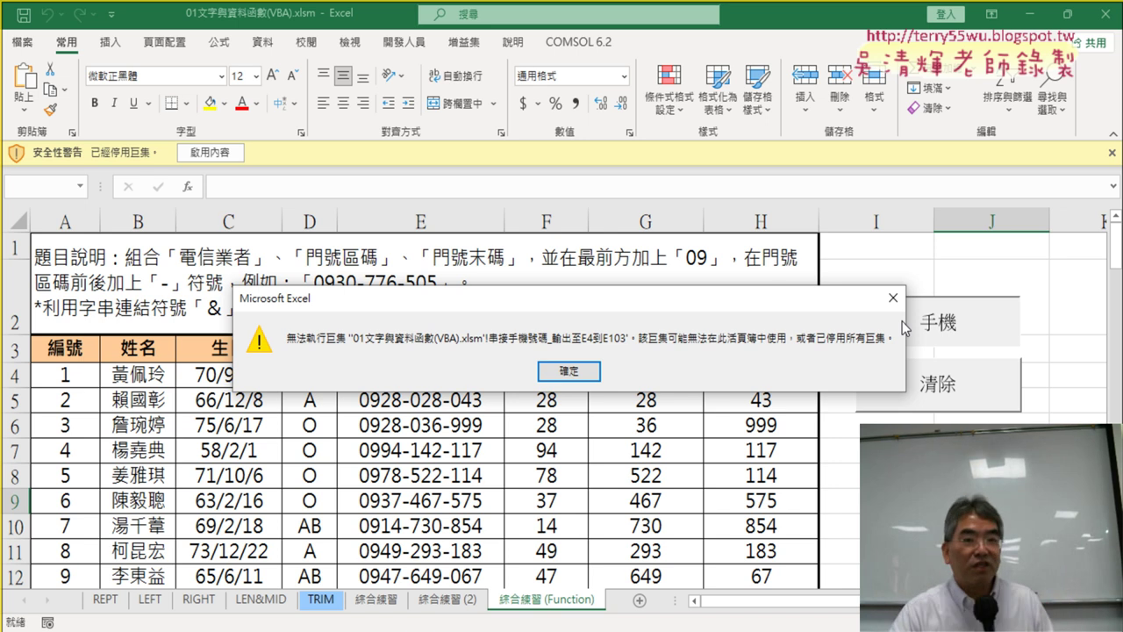
pyautogui.click(570, 372)
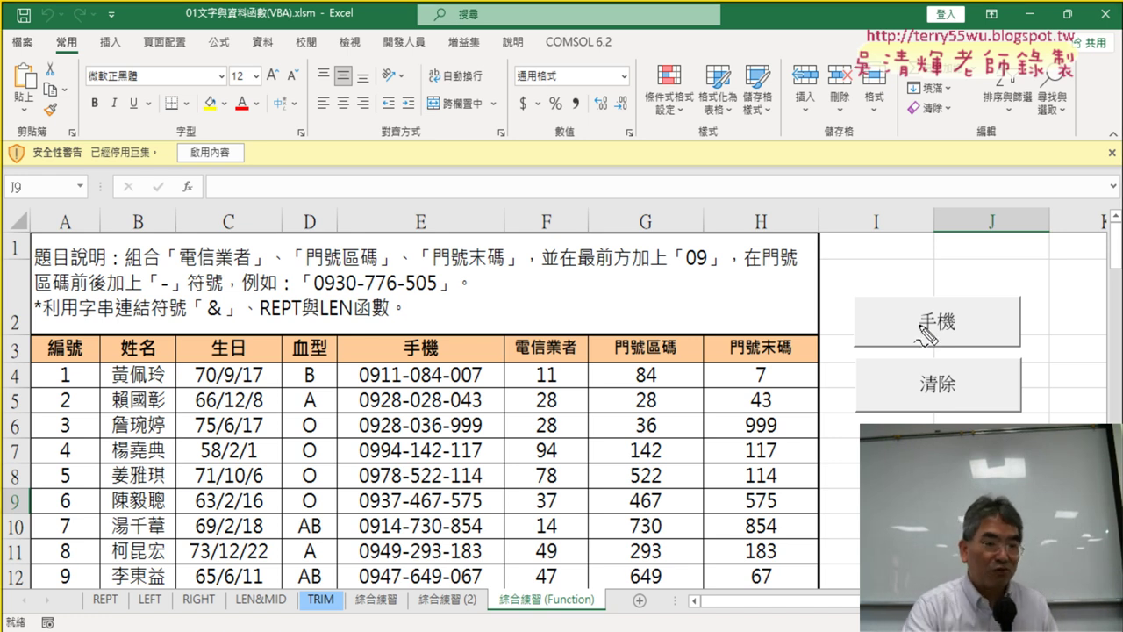
pyautogui.moveTo(246, 174)
pyautogui.mouseDown()
pyautogui.moveTo(257, 132)
pyautogui.moveTo(248, 176)
pyautogui.mouseUp()
pyautogui.moveTo(351, 280)
pyautogui.mouseDown()
pyautogui.moveTo(270, 156)
pyautogui.moveTo(314, 158)
pyautogui.mouseUp()
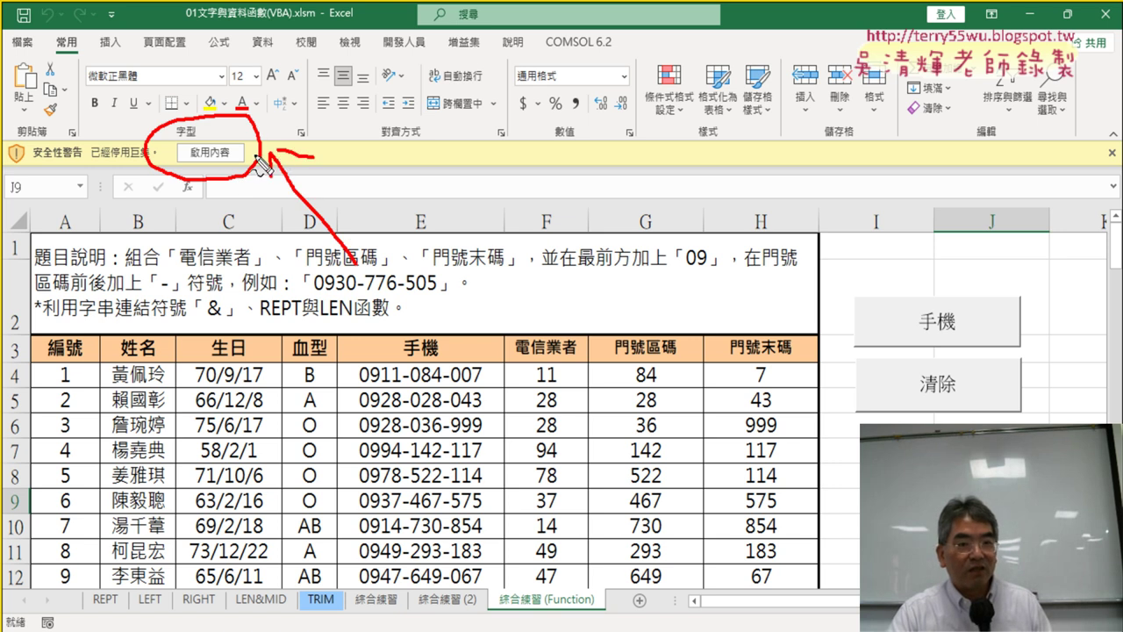
pyautogui.moveTo(941, 308)
pyautogui.mouseDown()
pyautogui.moveTo(974, 337)
pyautogui.moveTo(935, 337)
pyautogui.mouseUp()
pyautogui.moveTo(949, 384); pyautogui.dragTo(974, 367)
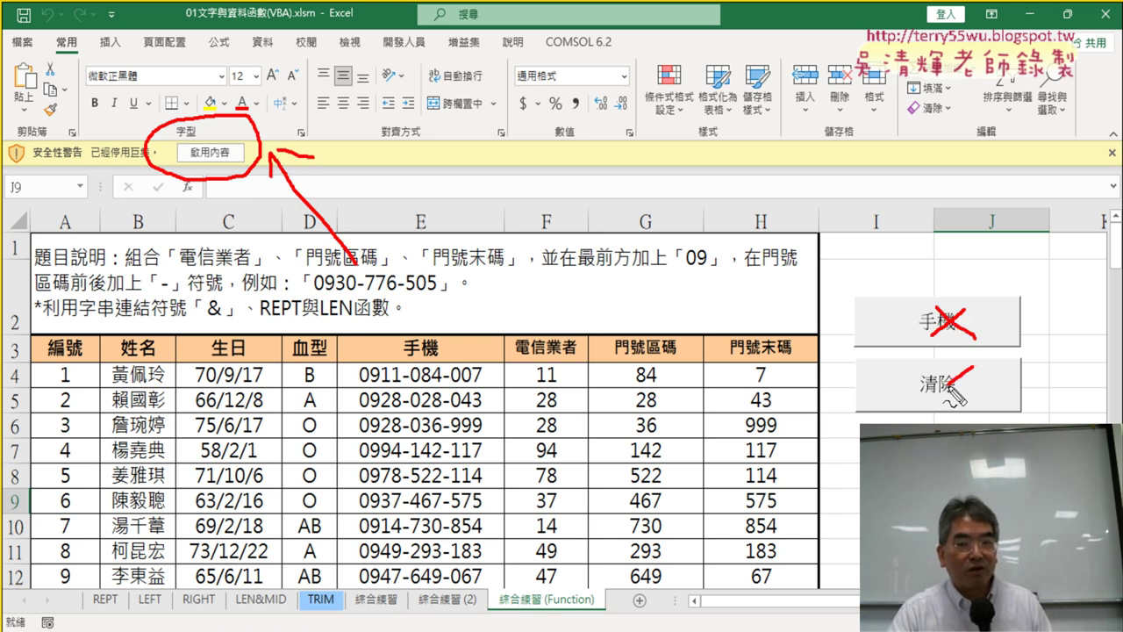
pyautogui.press('Escape')
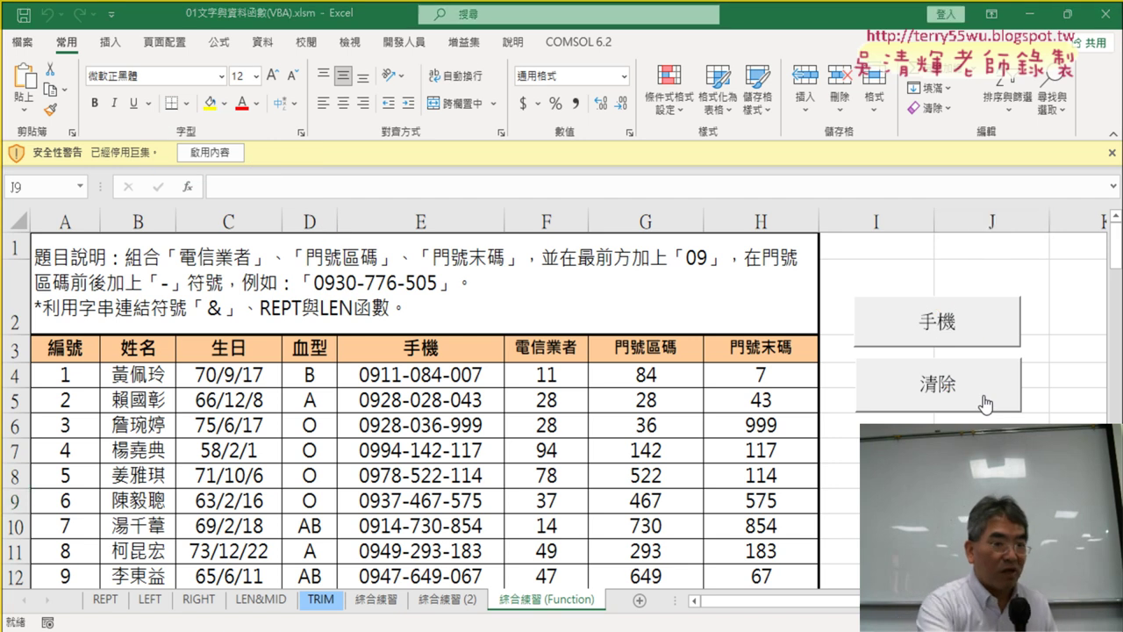
# Enable macros, test the 清除 and 手機 buttons several times, then close without saving
pyautogui.click(215, 153)
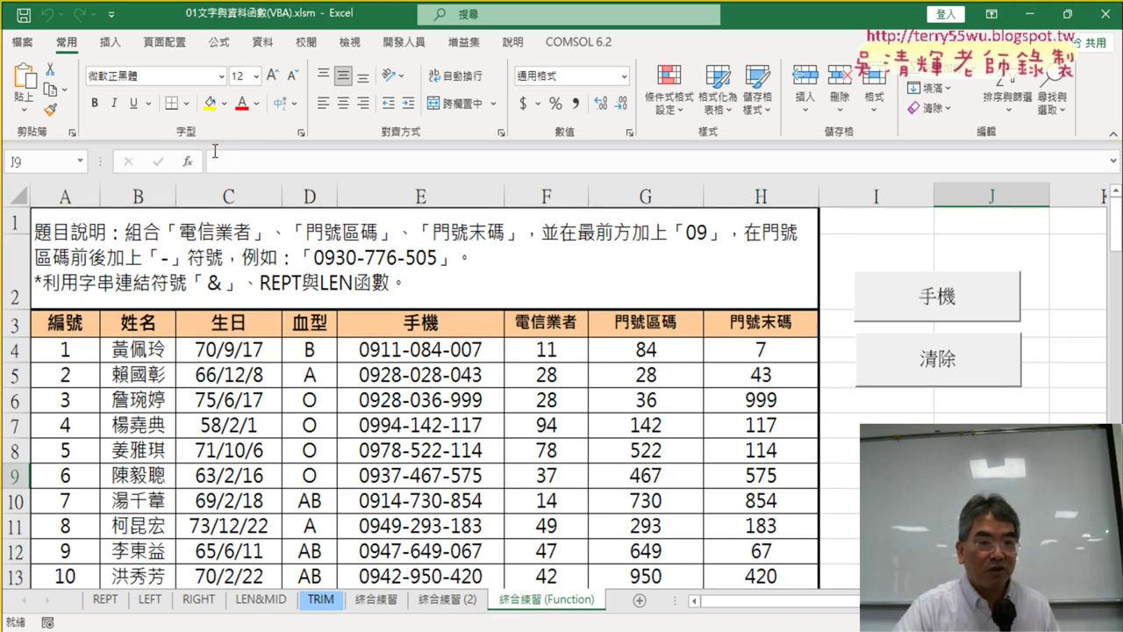
pyautogui.click(977, 368)
pyautogui.click(952, 301)
pyautogui.click(941, 361)
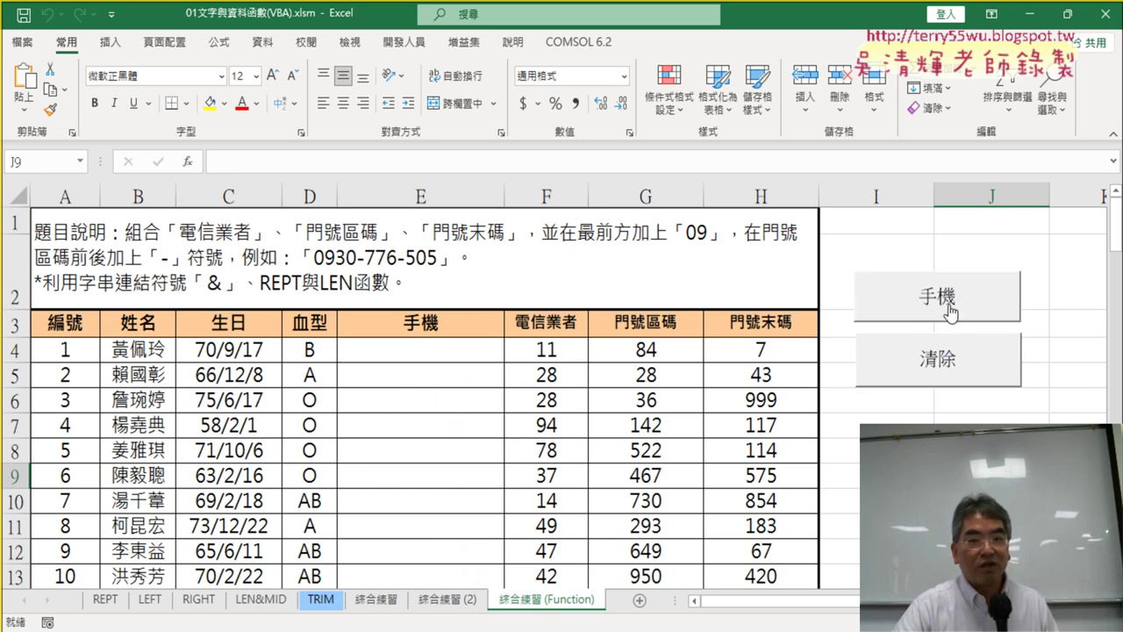
pyautogui.click(938, 298)
pyautogui.click(941, 360)
pyautogui.click(938, 299)
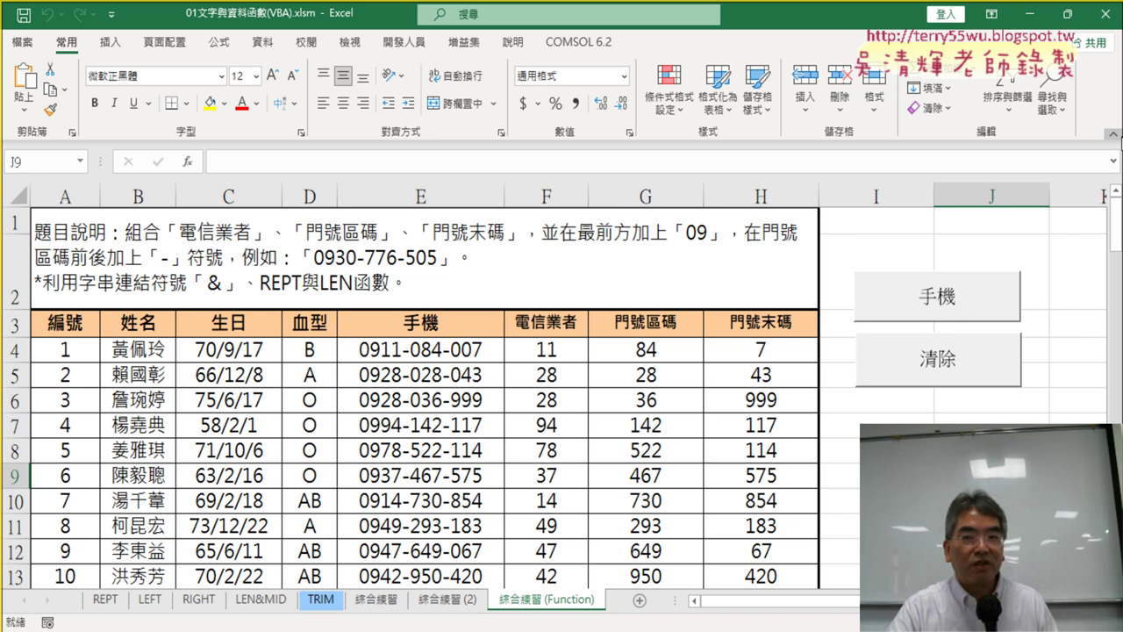
pyautogui.click(1105, 14)
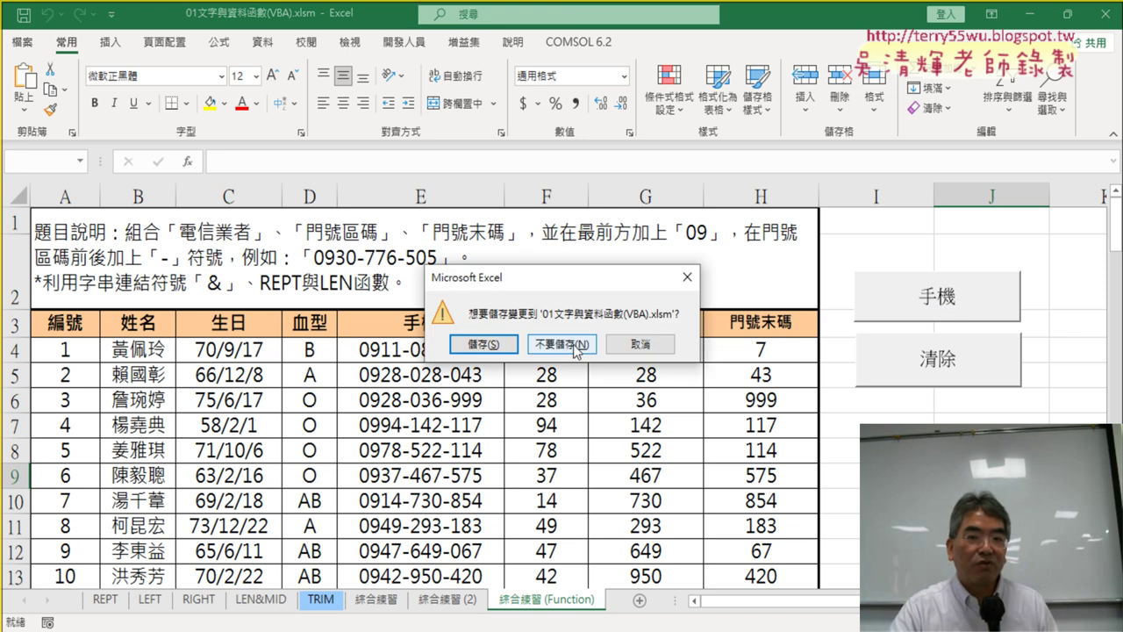
pyautogui.click(575, 350)
# Reopen the VBA workbook, then open 151擷取括弧中字串.xlsx from the Explorer folder window
pyautogui.doubleClick(539, 223)
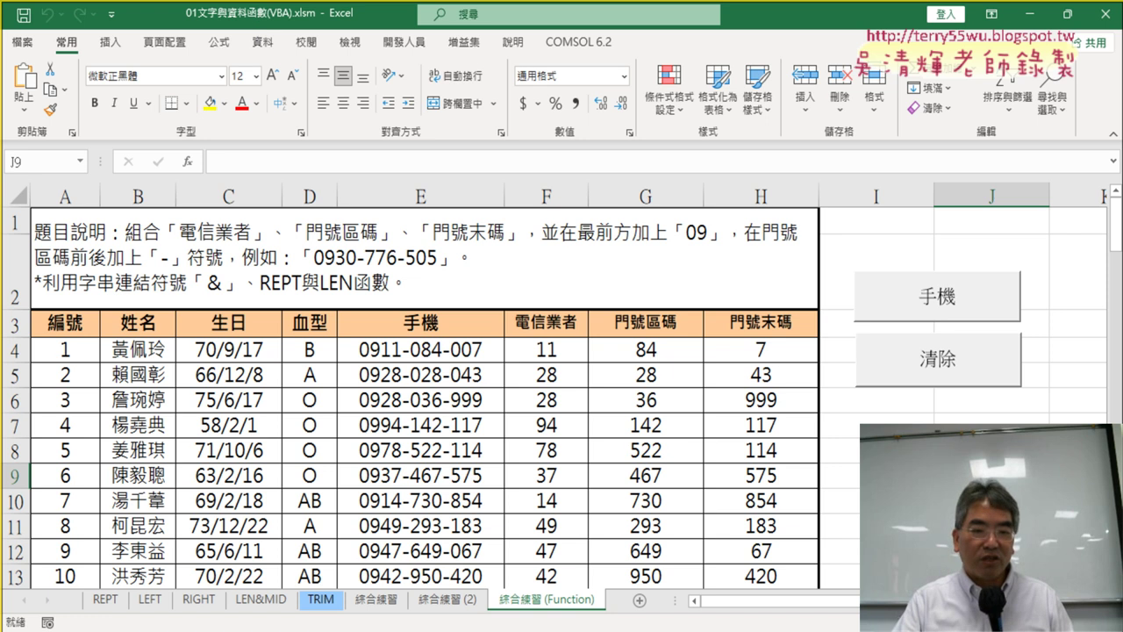
pyautogui.moveTo(378, 631)
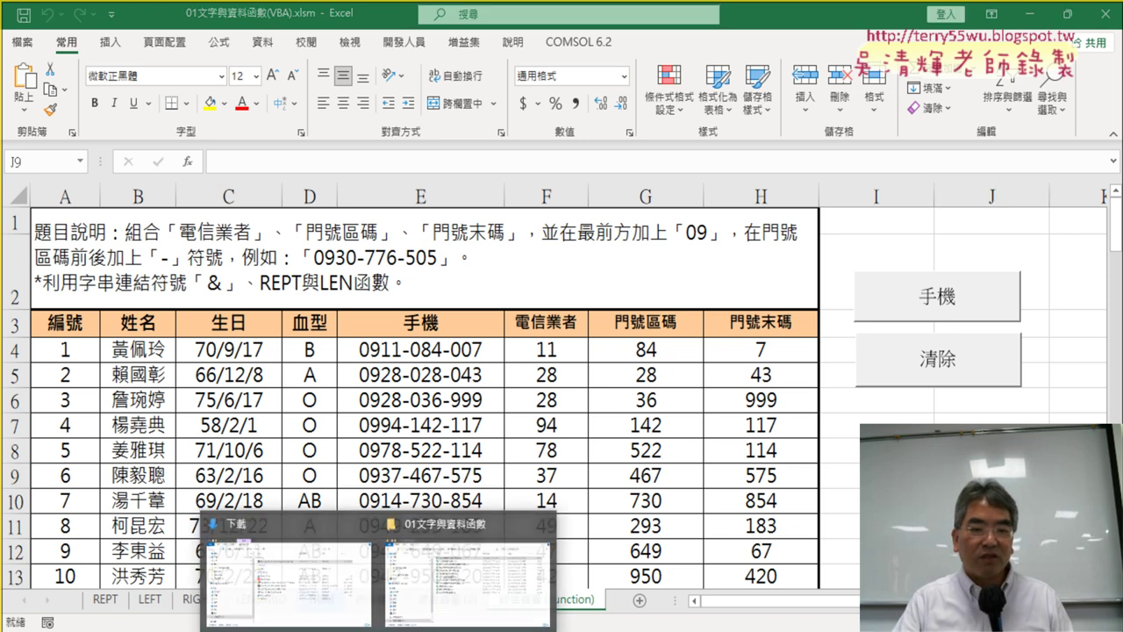
pyautogui.click(443, 576)
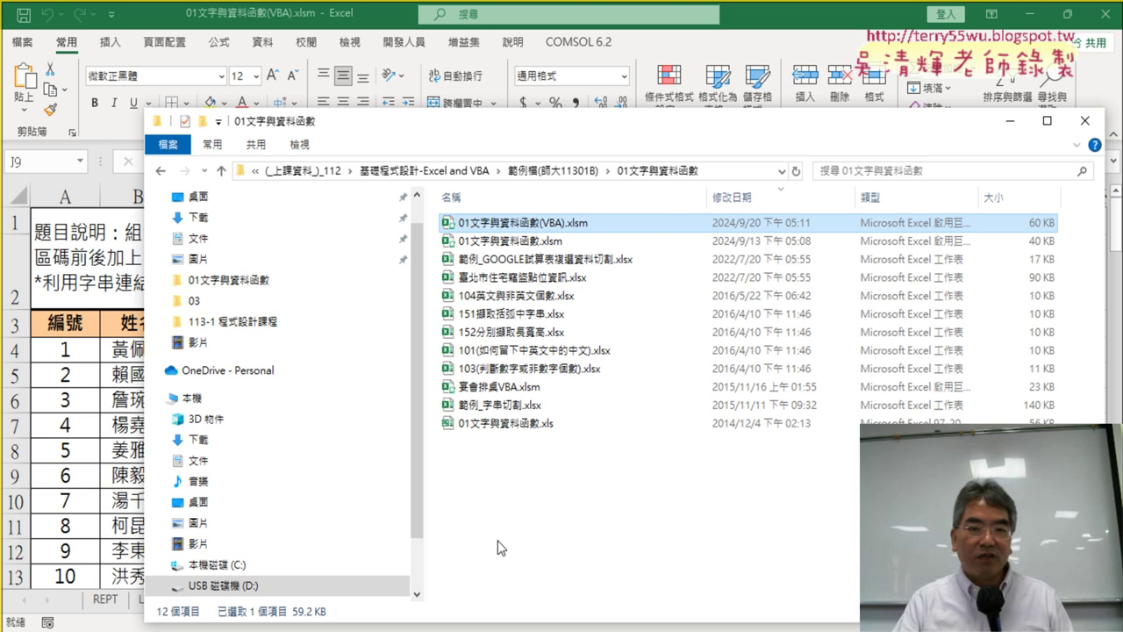
pyautogui.click(516, 316)
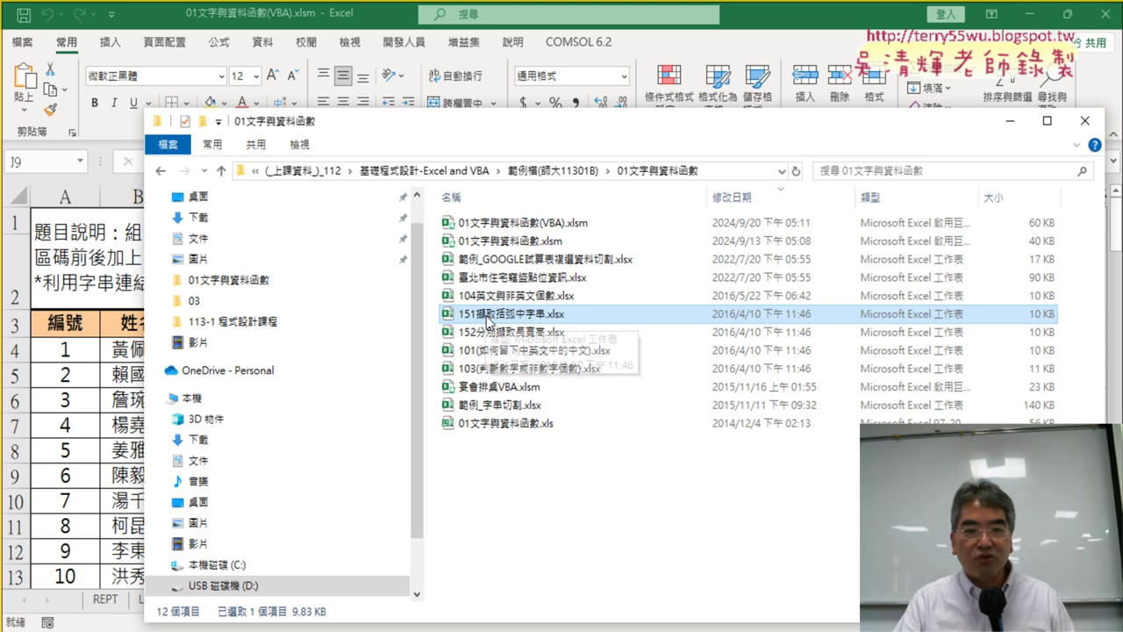
pyautogui.doubleClick(544, 314)
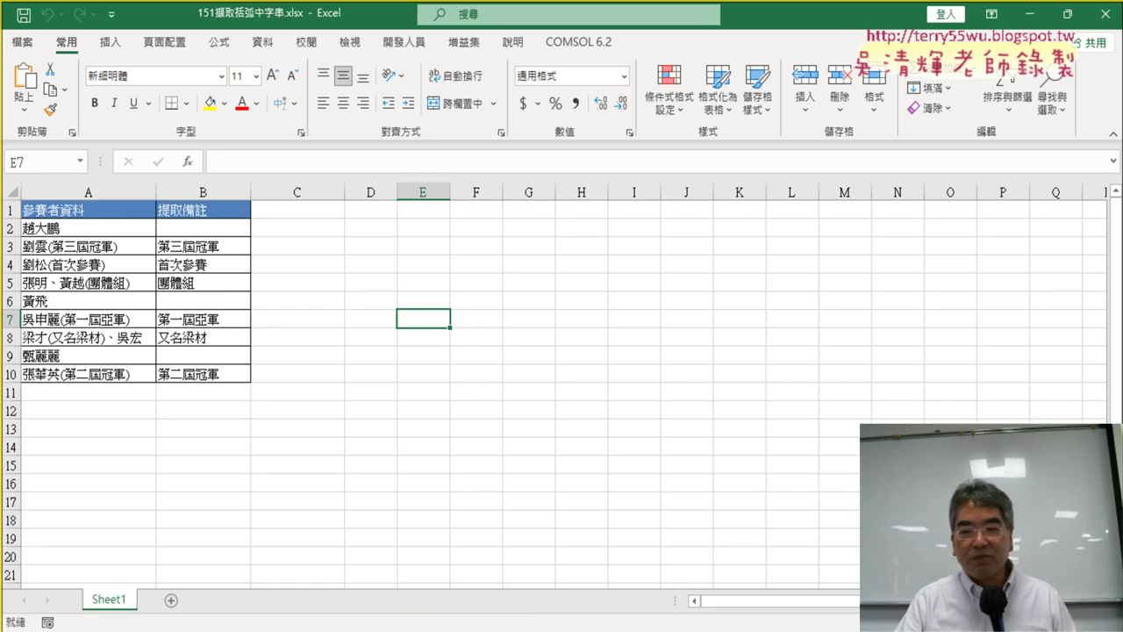
# Inspect B2's IFERROR extraction formula, then clear the 提取備註 cells B2:B10
pyautogui.keyDown('ctrl'); pyautogui.scroll(1, 743, 463); pyautogui.keyUp('ctrl')
pyautogui.keyDown('ctrl'); pyautogui.scroll(3, 742, 463); pyautogui.keyUp('ctrl')
pyautogui.keyDown('ctrl'); pyautogui.scroll(1, 742, 464); pyautogui.keyUp('ctrl')
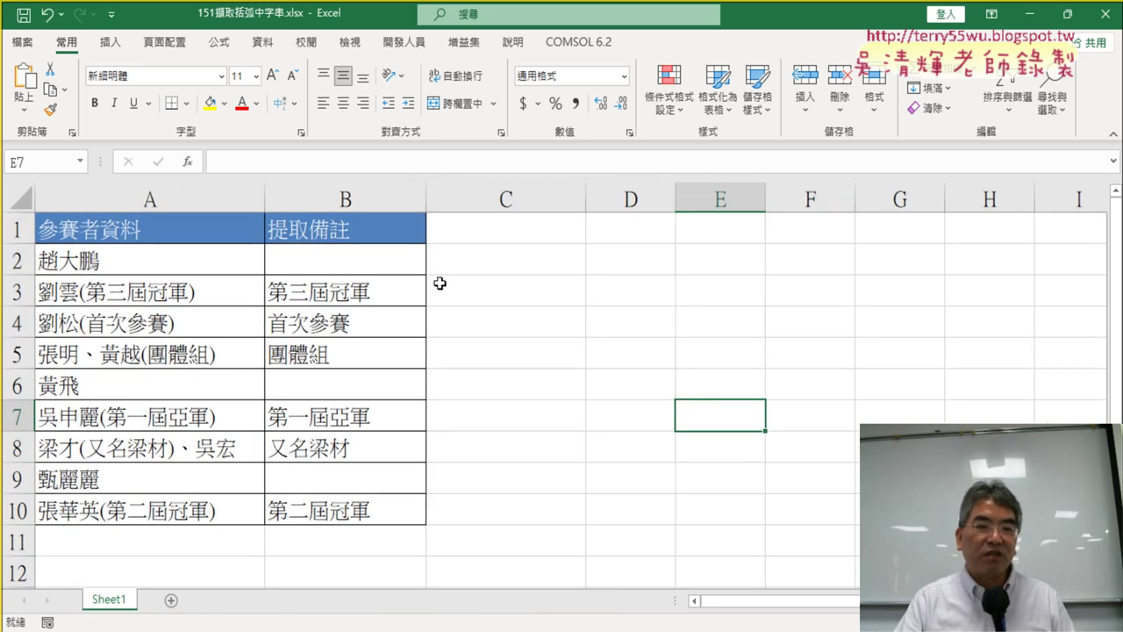
pyautogui.click(154, 195)
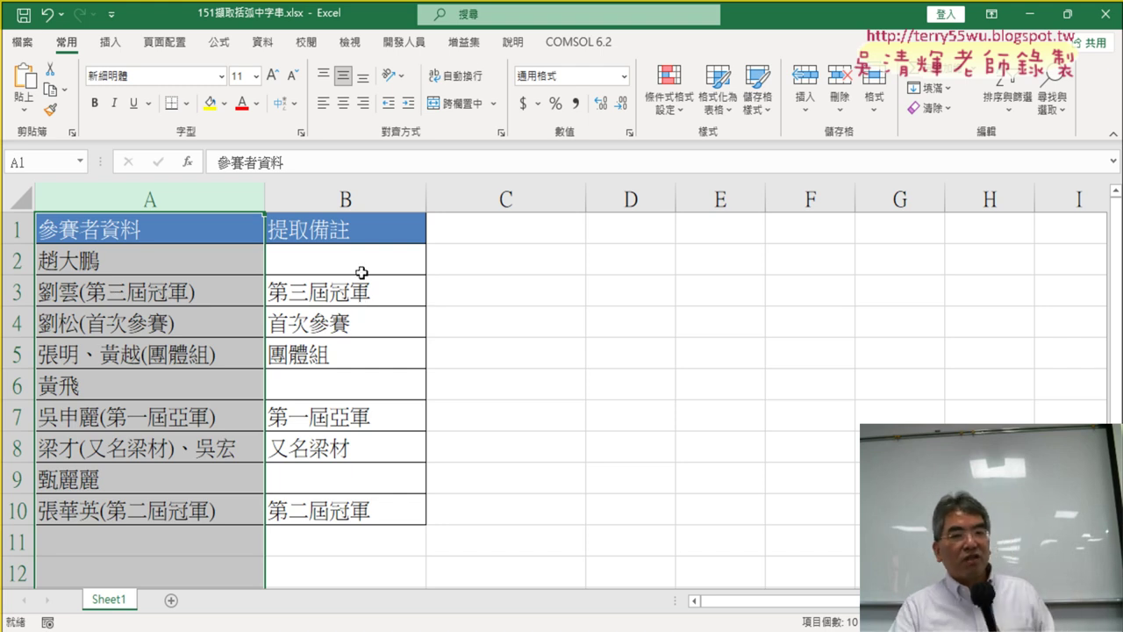
pyautogui.click(362, 264)
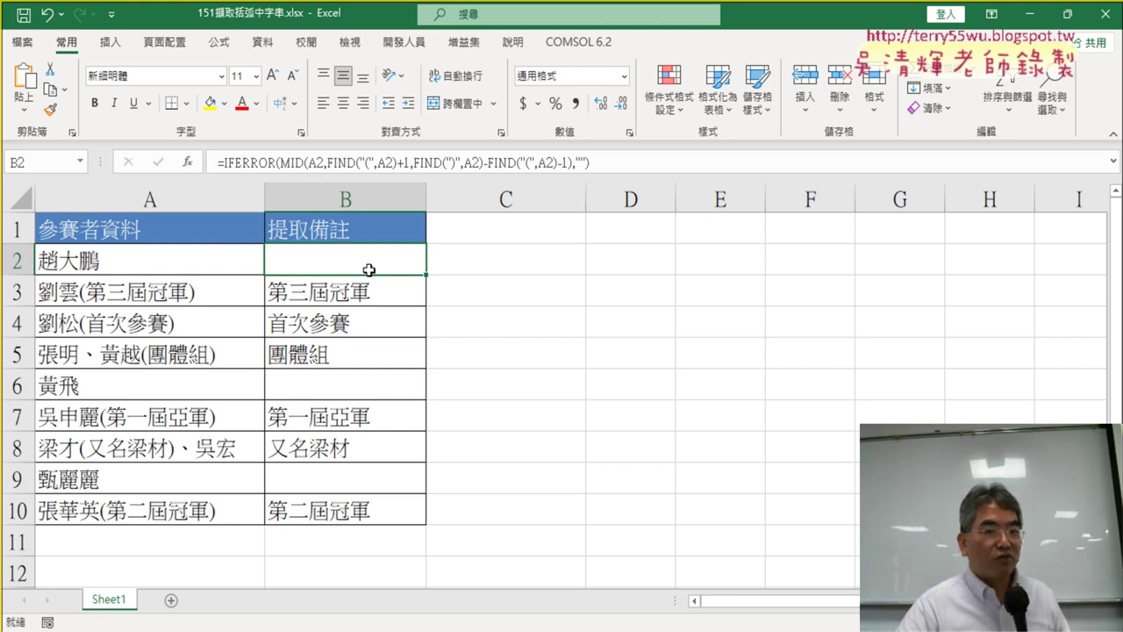
pyautogui.moveTo(369, 261); pyautogui.dragTo(370, 519)
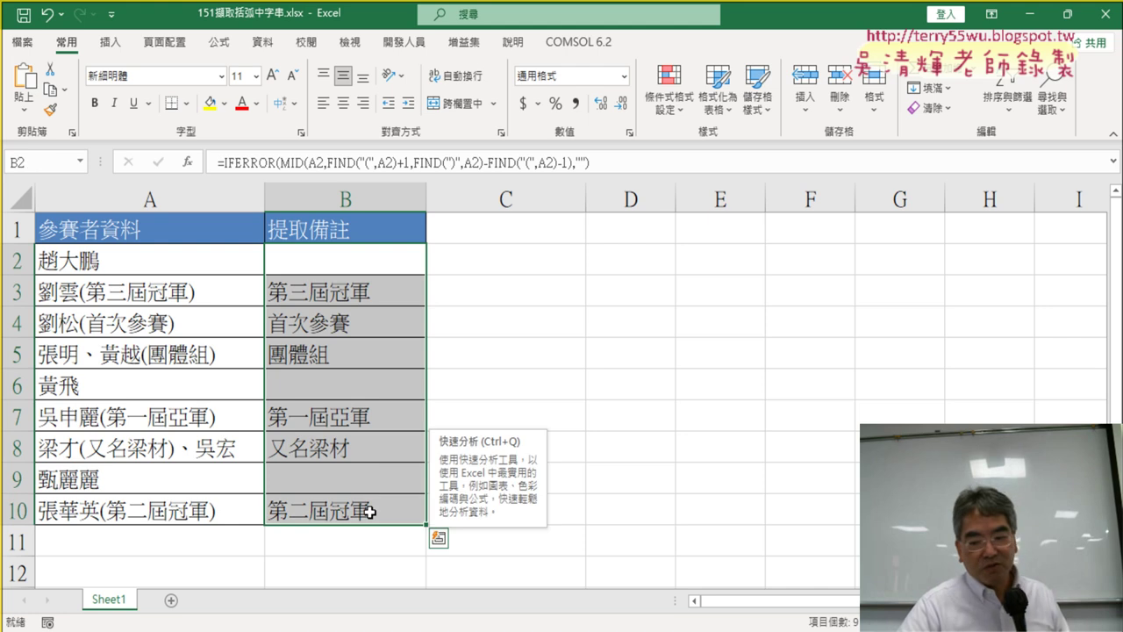
pyautogui.press('Delete')
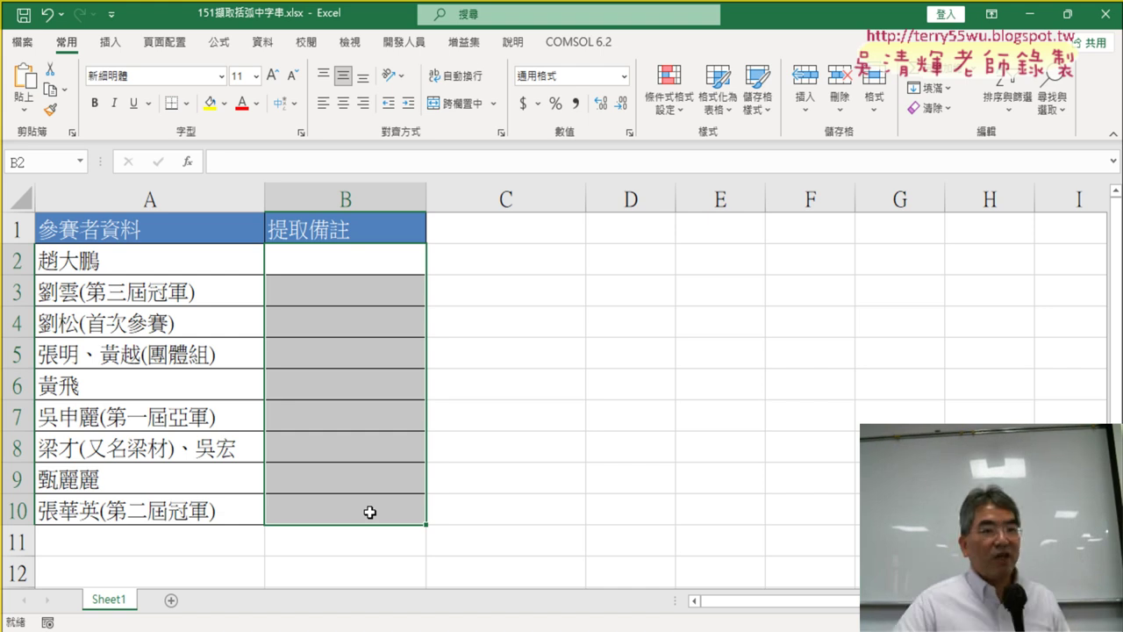
# Review the 參賽者資料 entries in A2:A3 alongside their empty 提取備註 cells
pyautogui.click(127, 203)
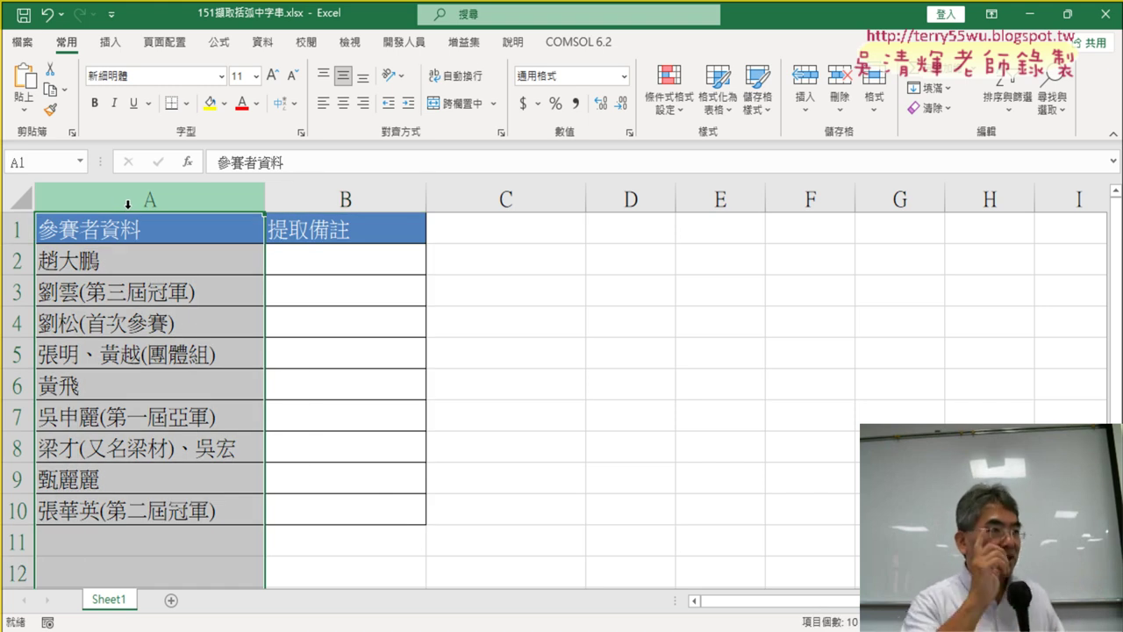
pyautogui.click(101, 298)
pyautogui.click(369, 302)
pyautogui.click(200, 291)
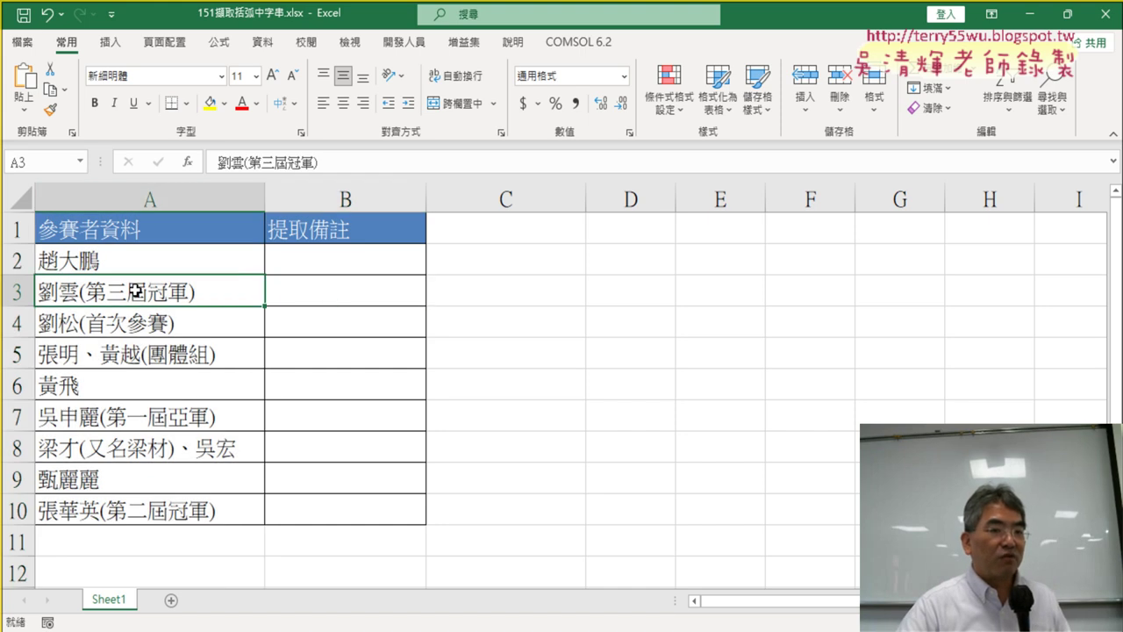
pyautogui.click(368, 299)
pyautogui.click(189, 264)
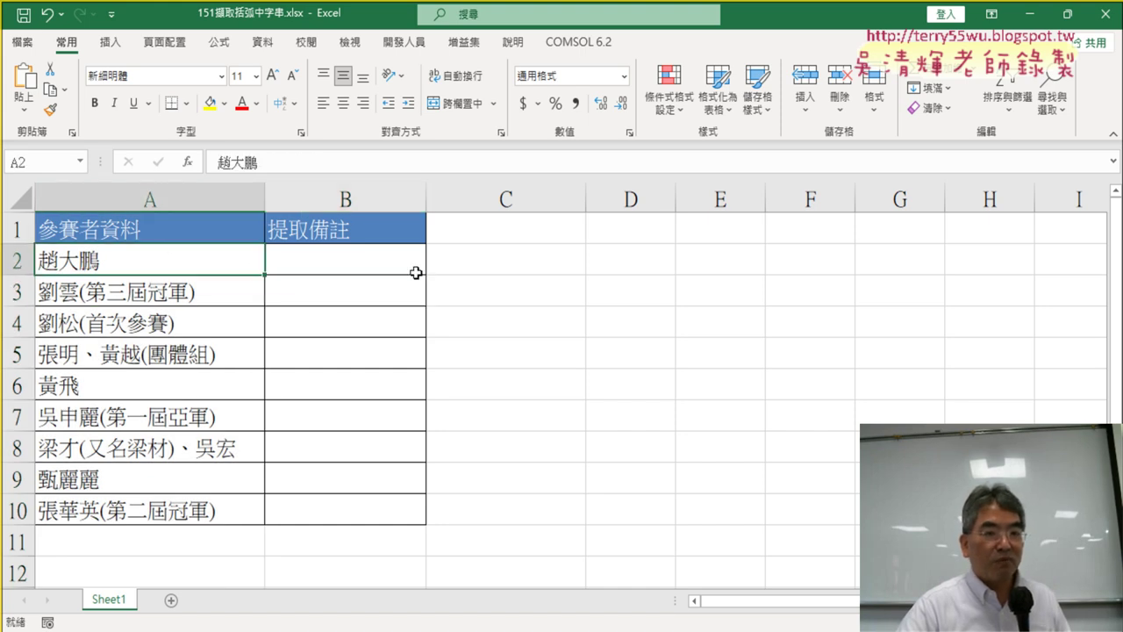
pyautogui.click(404, 272)
pyautogui.click(145, 293)
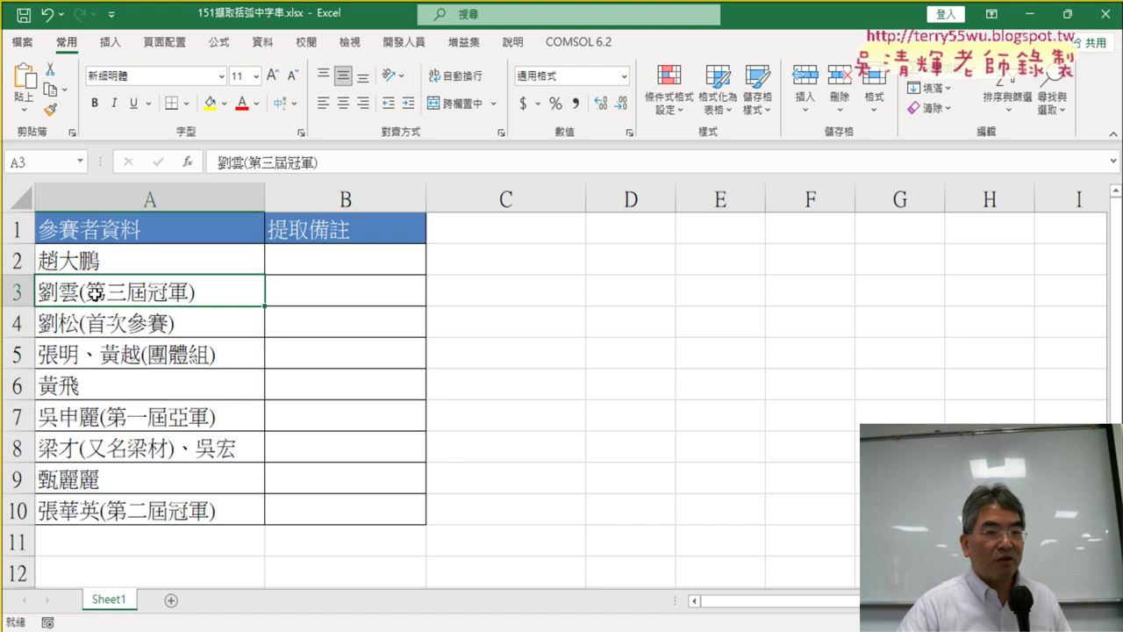
# Copy 第三屆冠軍 from inside A3's parentheses and paste it into B3
pyautogui.doubleClick(95, 293)
pyautogui.moveTo(86, 293); pyautogui.dragTo(189, 292)
pyautogui.hotkey('ctrl', 'c')
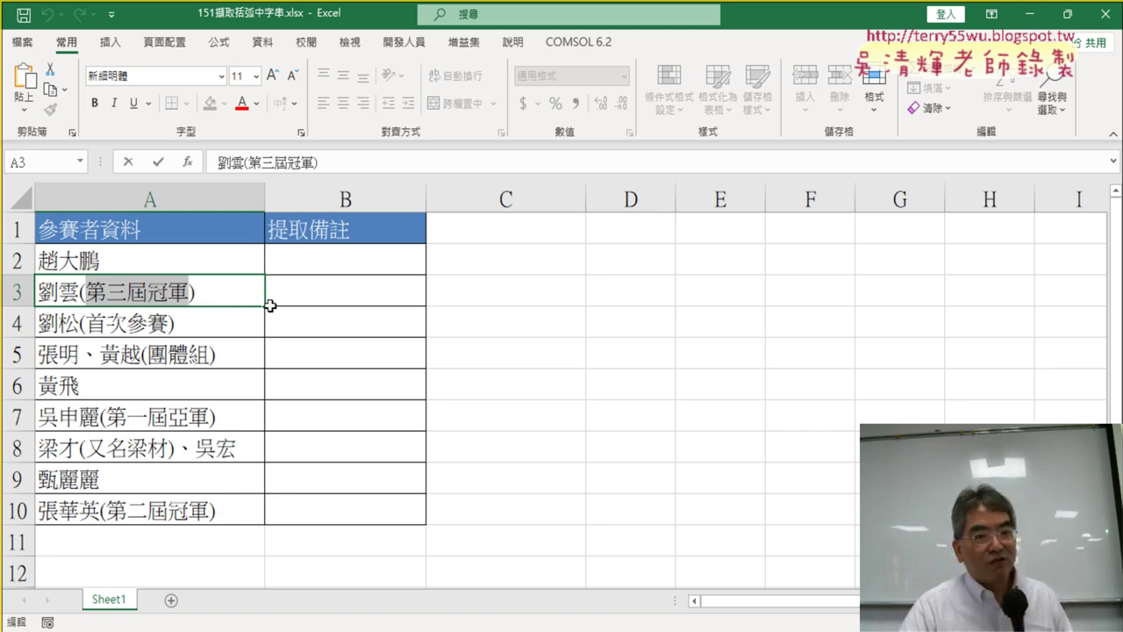
pyautogui.click(363, 298)
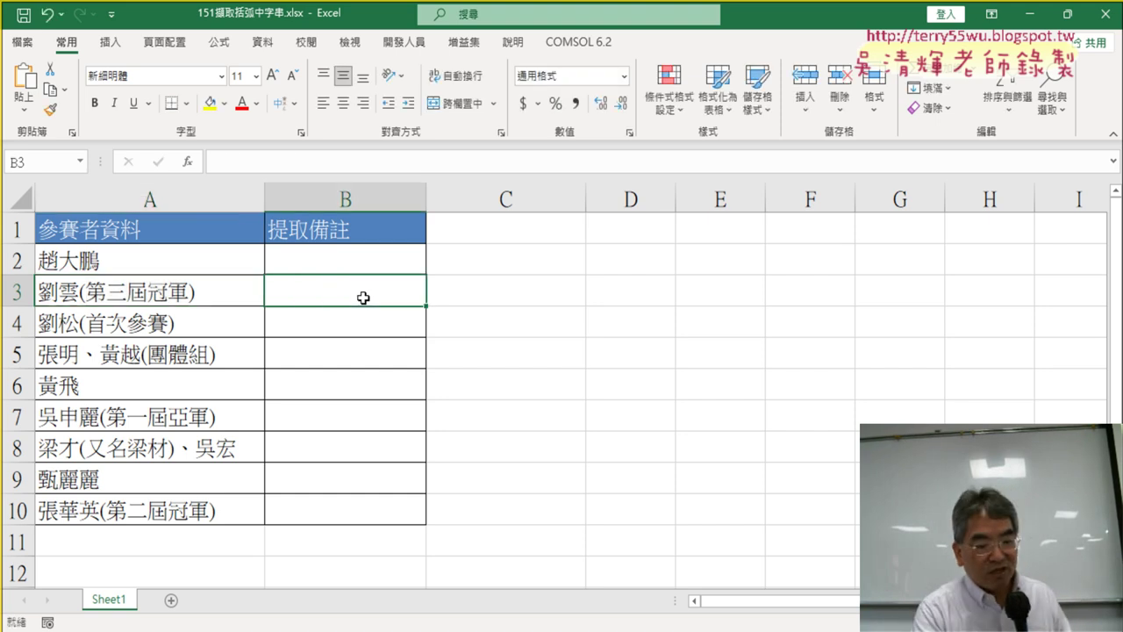
pyautogui.hotkey('ctrl', 'v')
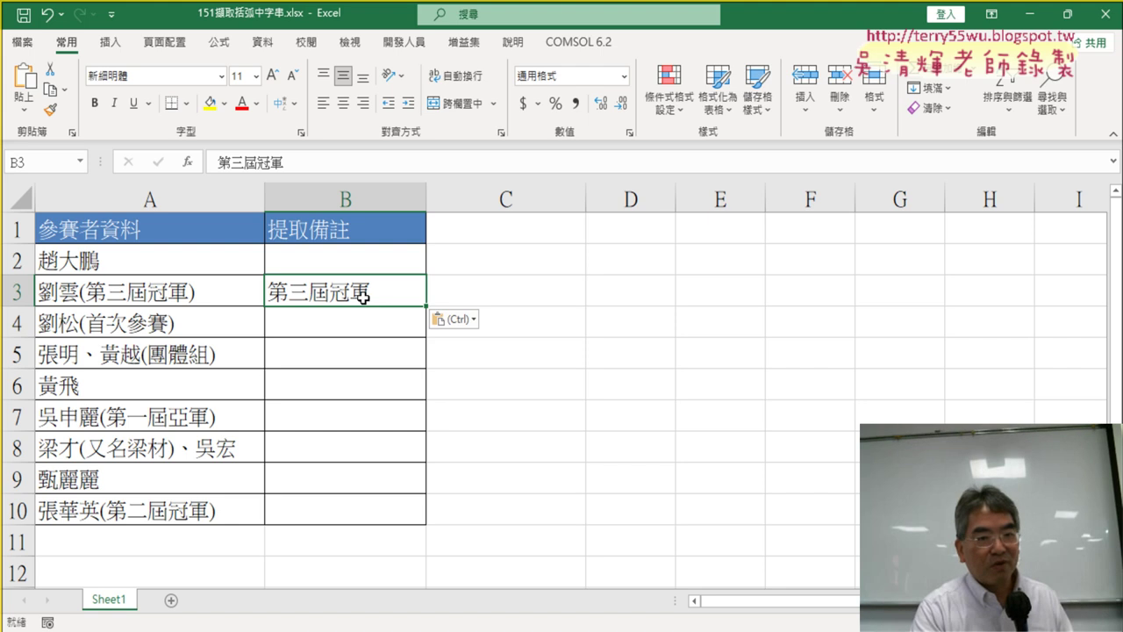
# Select 首次參賽 inside A4's parentheses, then move to B4
pyautogui.click(103, 321)
pyautogui.doubleClick(103, 321)
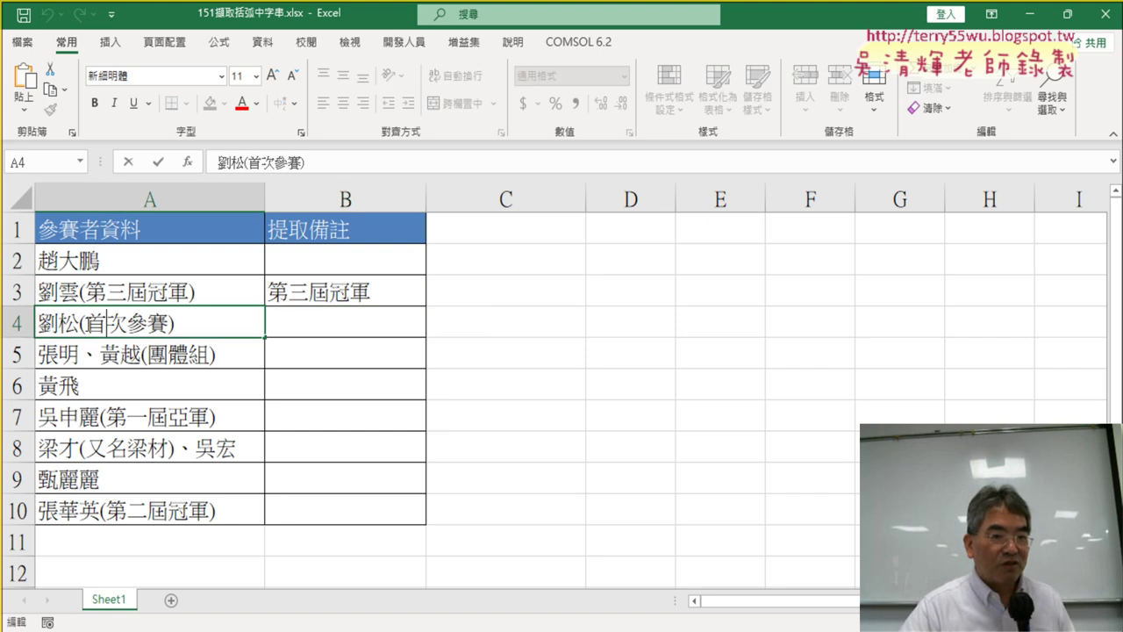
pyautogui.moveTo(86, 323); pyautogui.dragTo(170, 323)
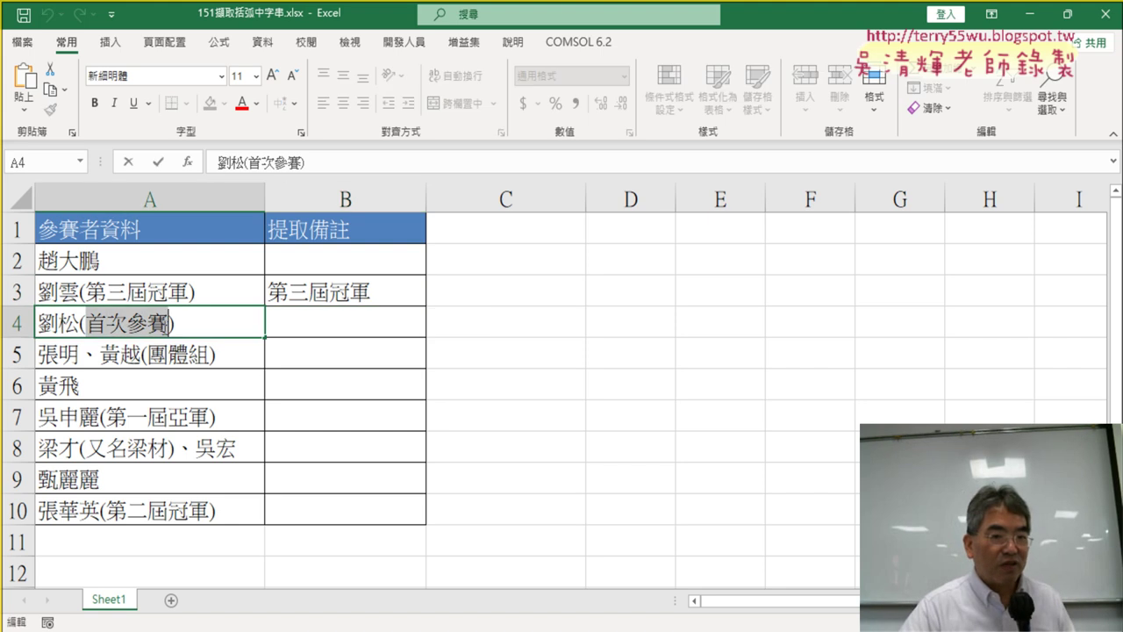
pyautogui.click(350, 327)
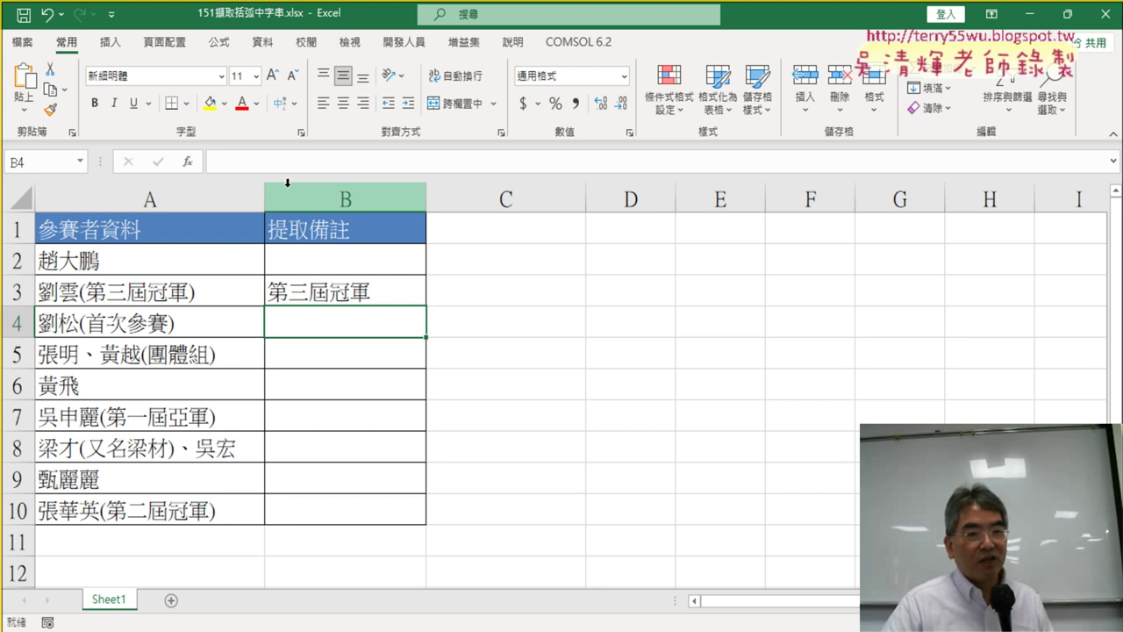
# Delete B2:B10 to remove 第三屆冠軍, then select B2:B11 for the extraction results
pyautogui.moveTo(371, 258); pyautogui.dragTo(387, 498)
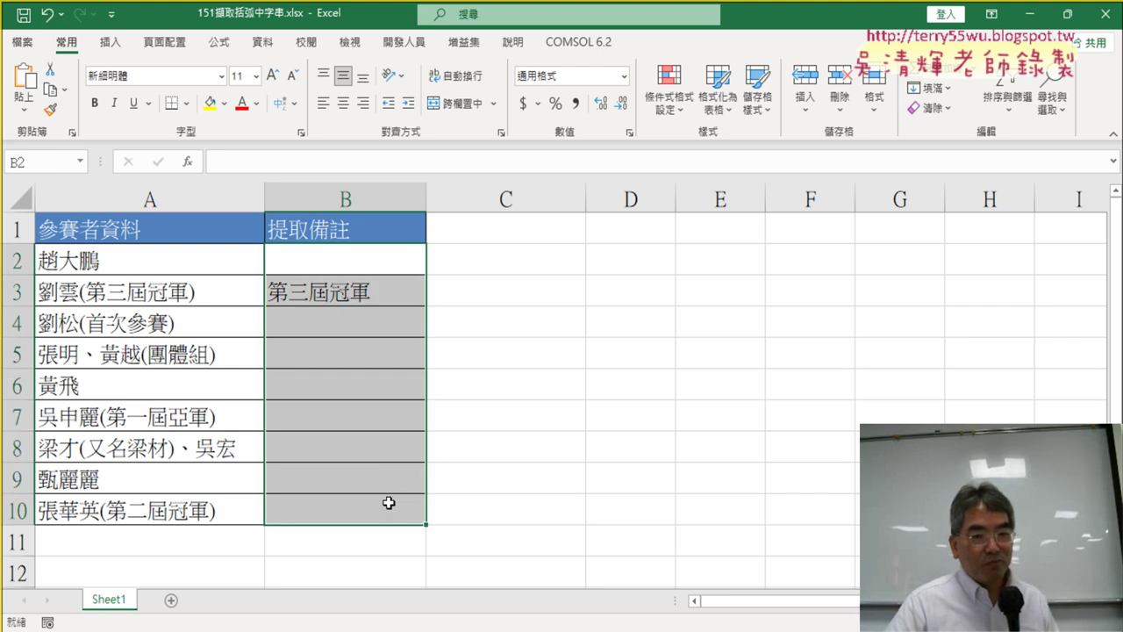
pyautogui.press('Delete')
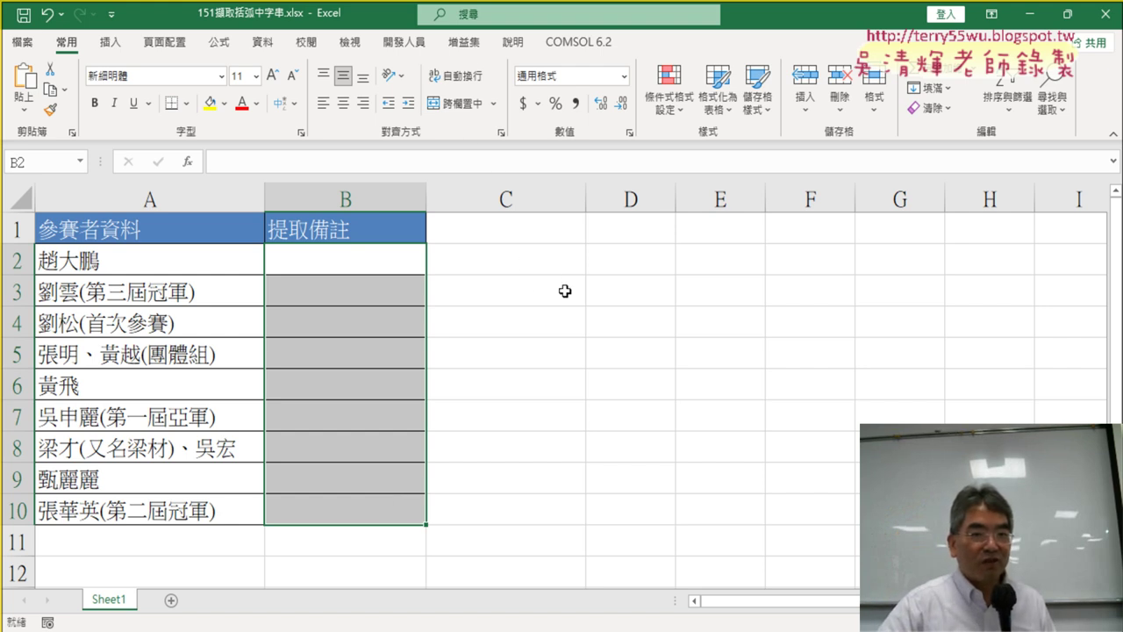
pyautogui.moveTo(366, 255)
pyautogui.mouseDown()
pyautogui.moveTo(352, 497)
pyautogui.moveTo(358, 485)
pyautogui.mouseUp()
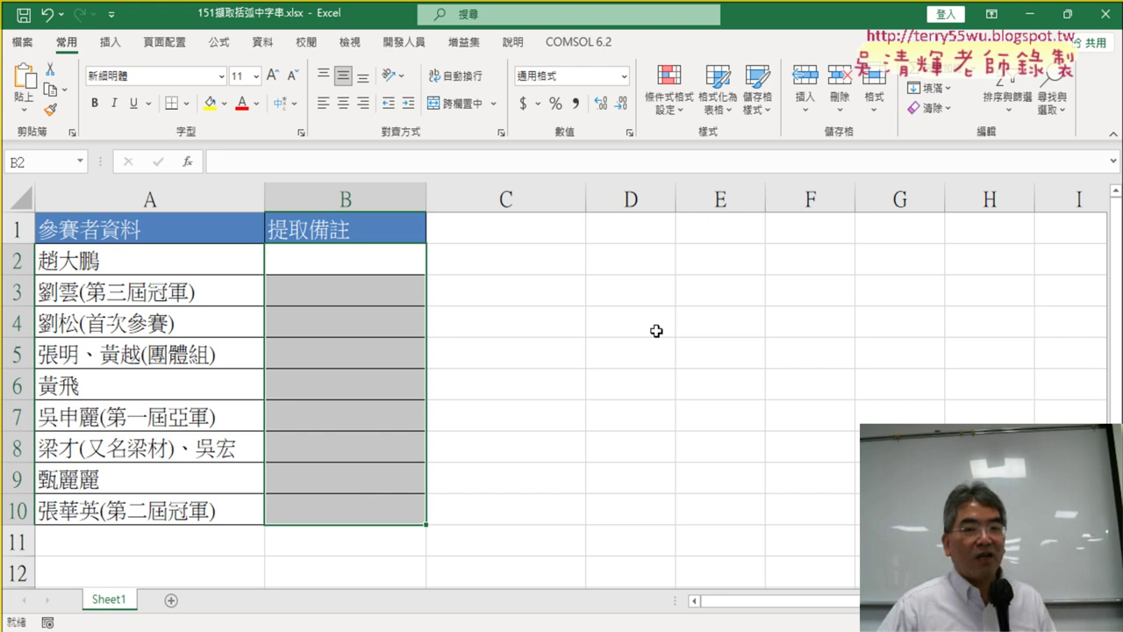
pyautogui.moveTo(346, 262)
pyautogui.mouseDown()
pyautogui.moveTo(311, 535)
pyautogui.moveTo(319, 517)
pyautogui.mouseUp()
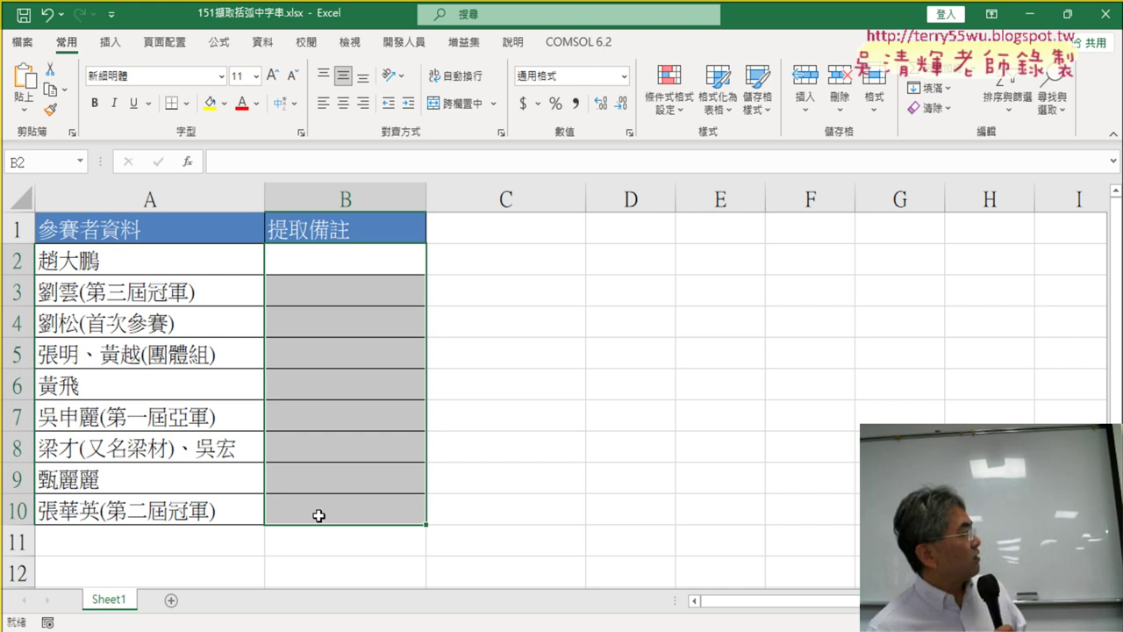